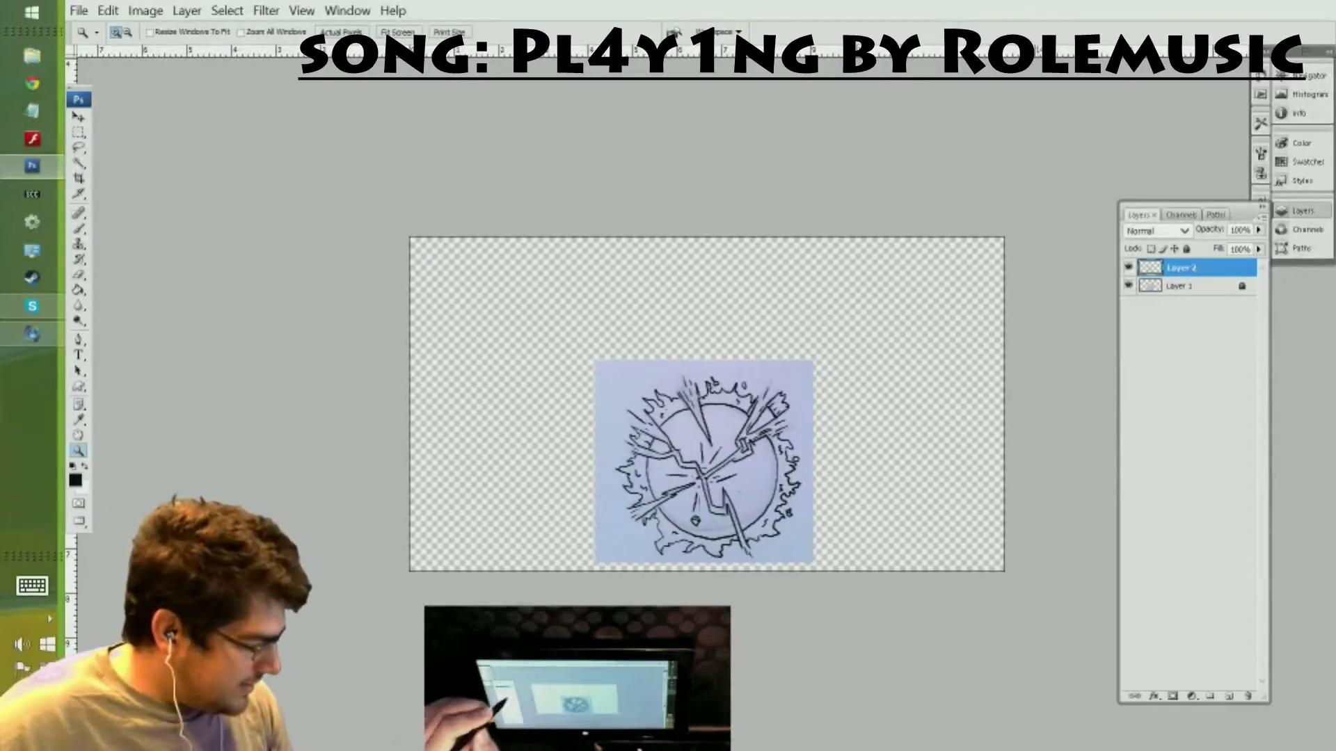
# - Hide and reshow Layer 1 to examine the inked outlines without the sketch background
pyautogui.click(1128, 285)
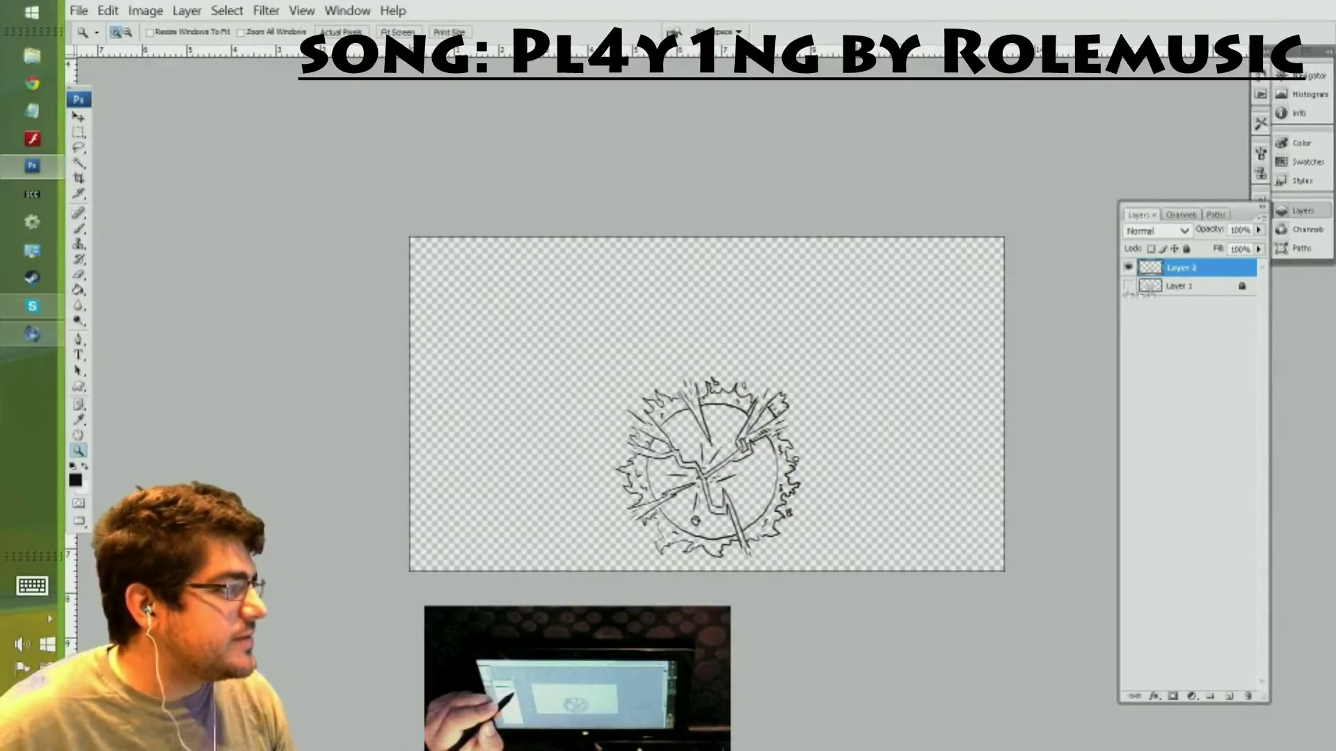
pyautogui.click(1128, 286)
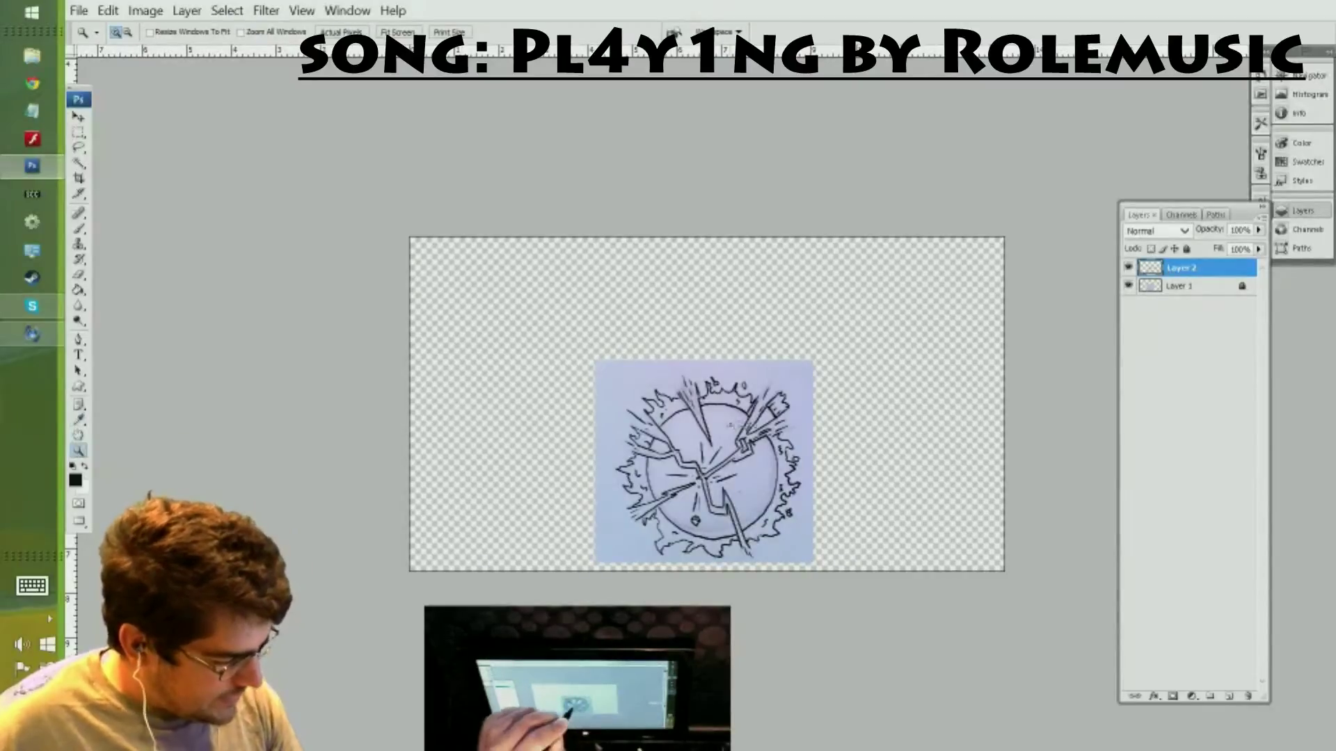
pyautogui.click(719, 415)
pyautogui.click(706, 426)
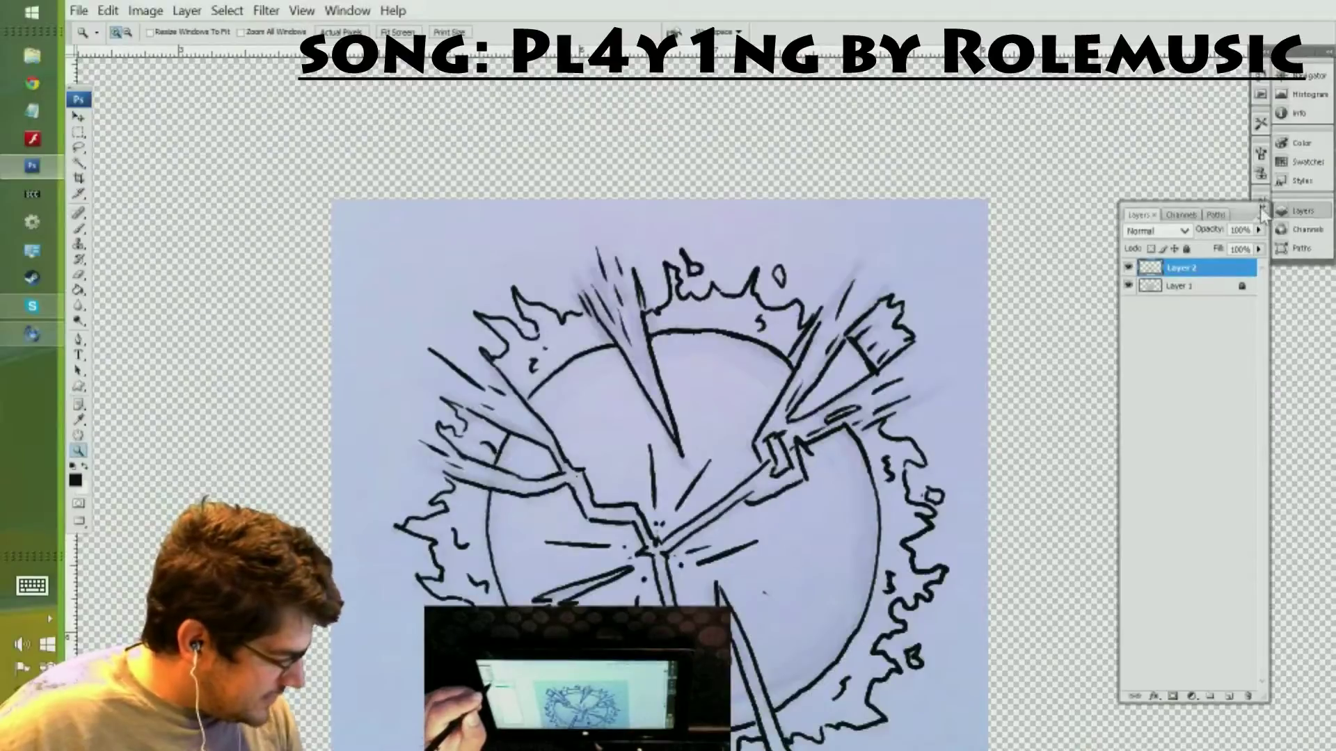
# - Rename the line-art layer above Layer 1 as "pen black1" and lock it completely
pyautogui.rightClick(1201, 273)
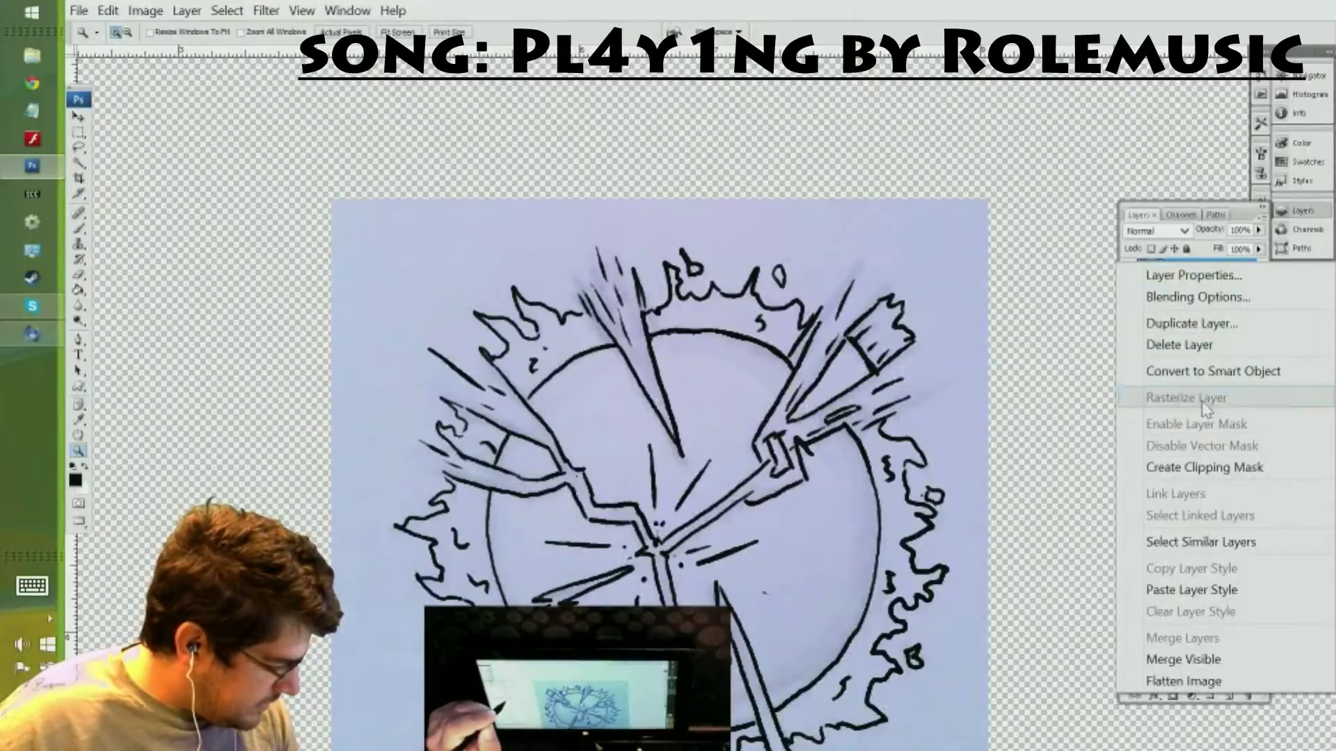
pyautogui.press('Escape')
pyautogui.doubleClick(1180, 267)
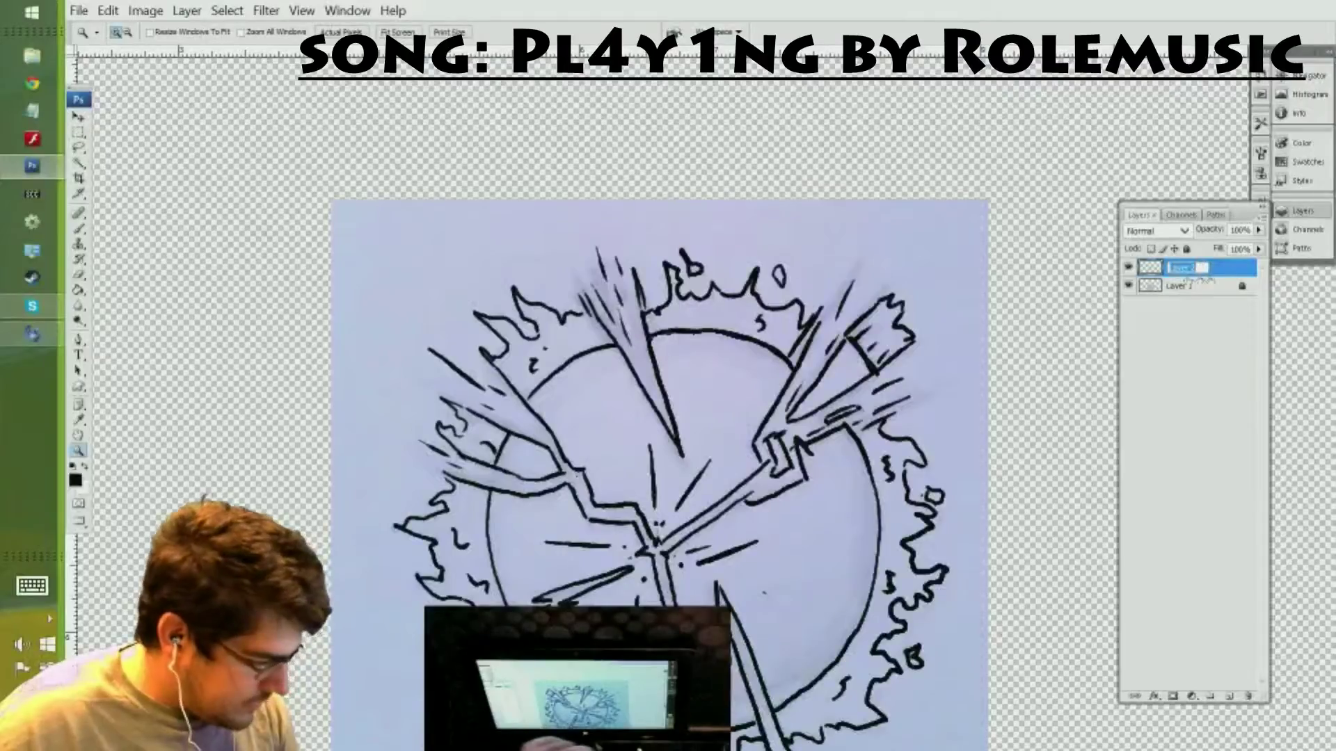
pyautogui.click(35, 588)
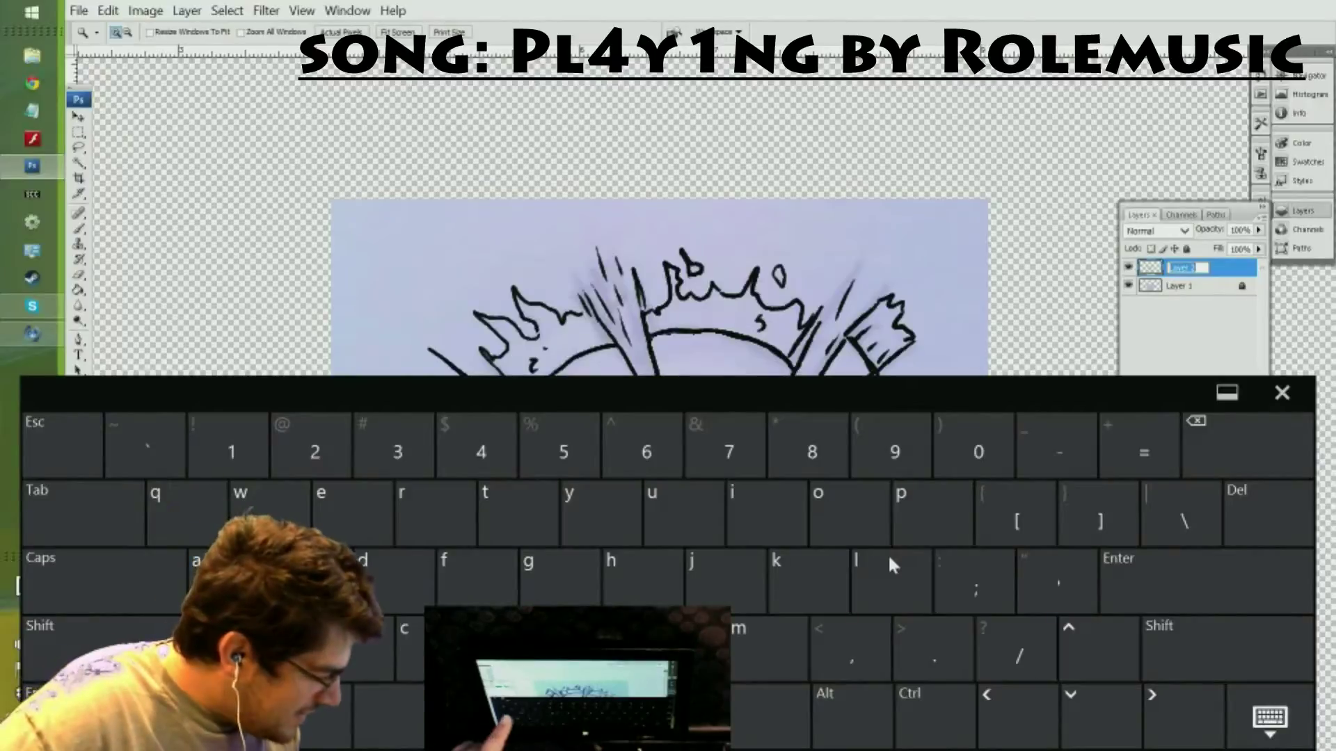
pyautogui.write('pen')
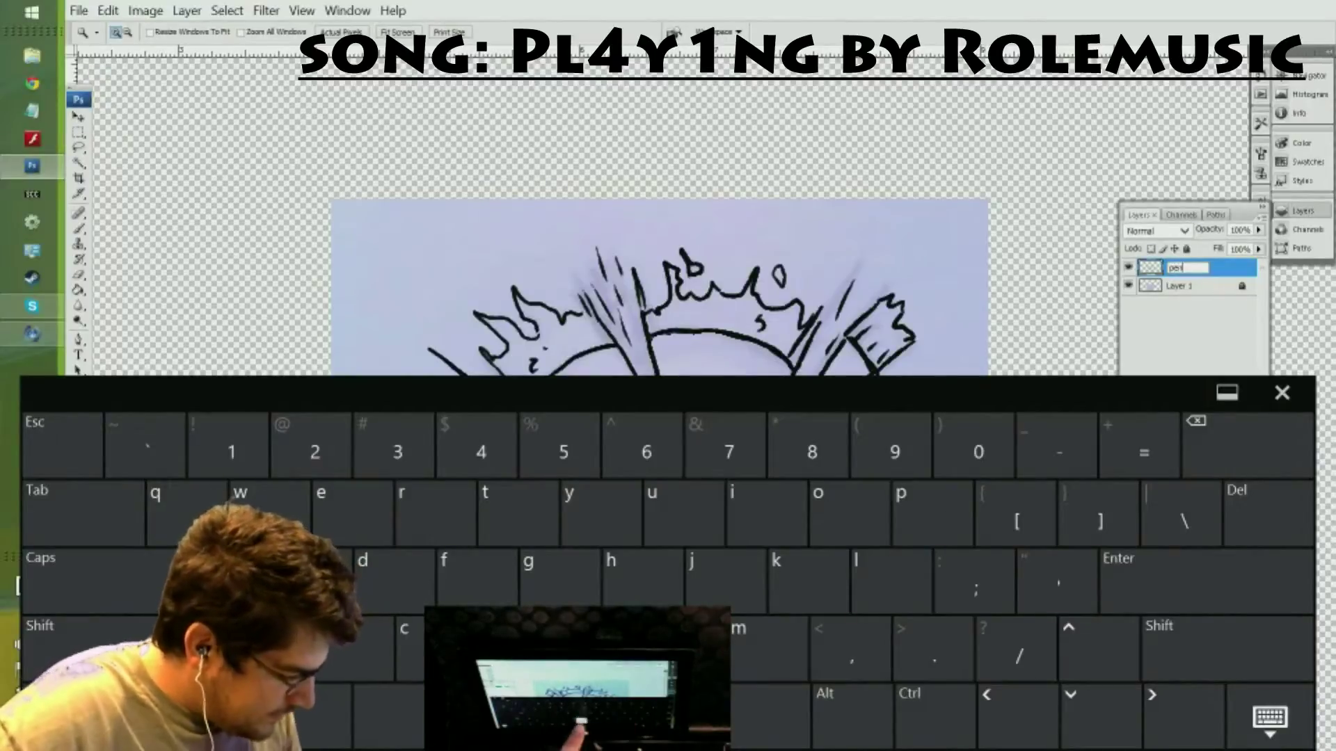
pyautogui.write(' black')
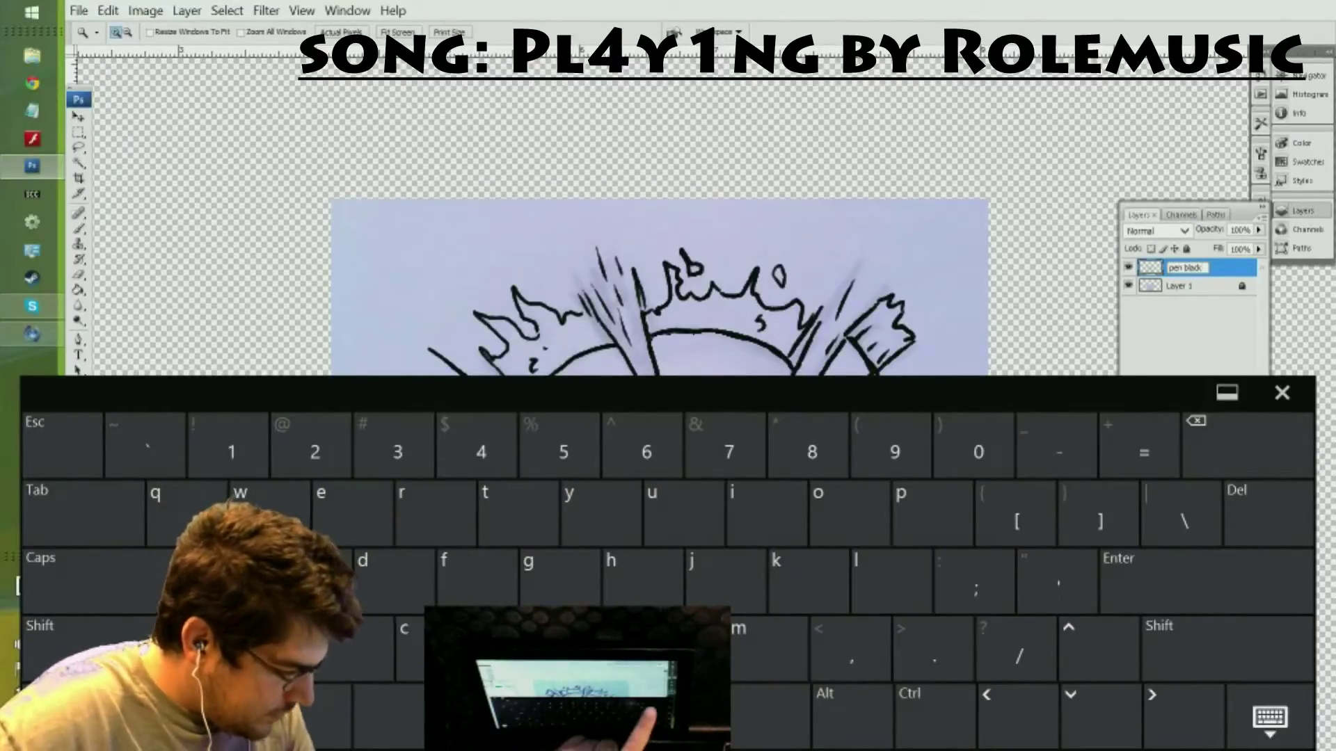
pyautogui.write(']')
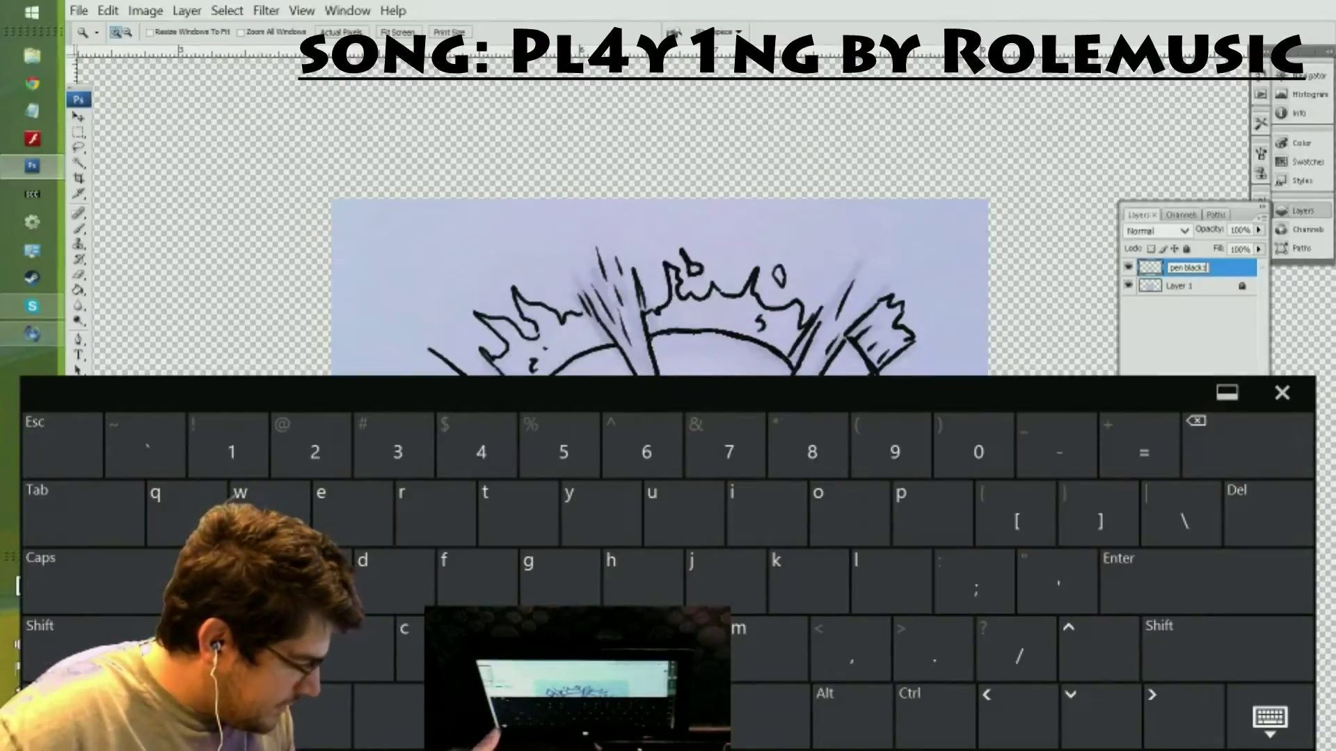
pyautogui.click(1187, 249)
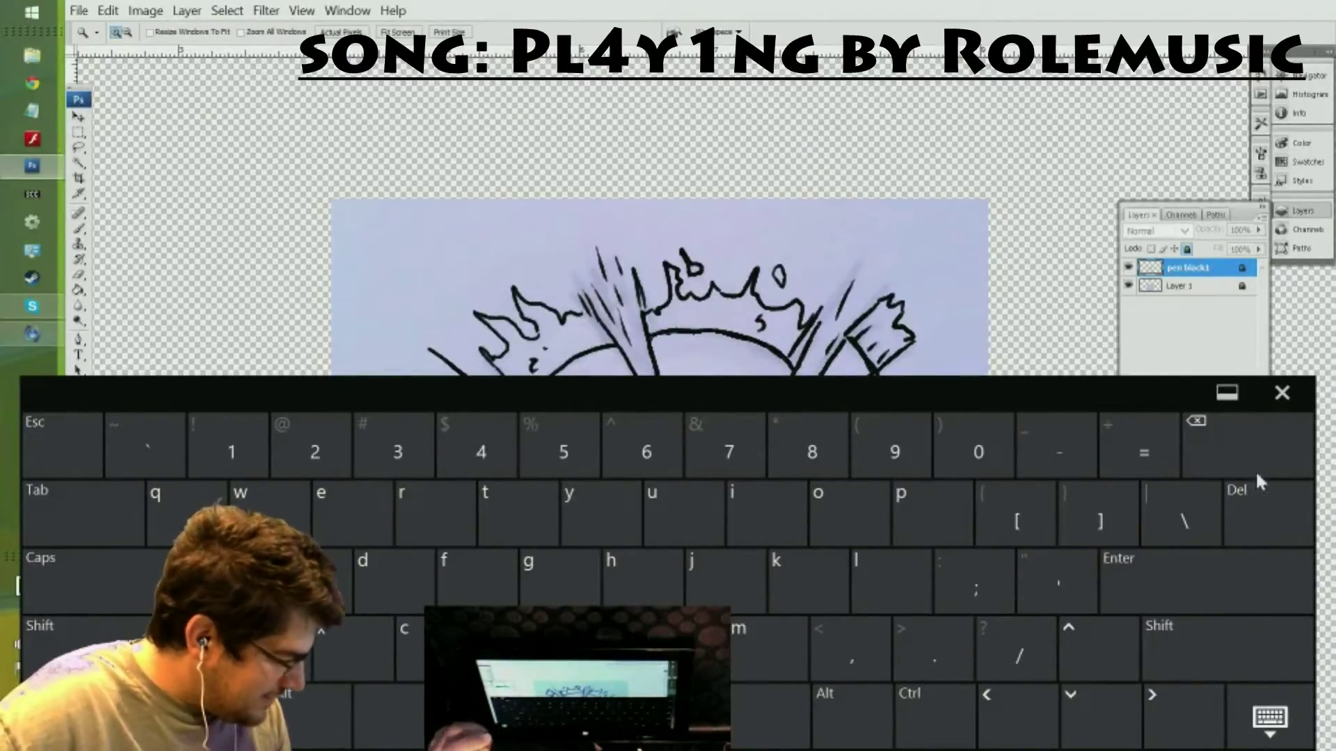
pyautogui.click(1281, 392)
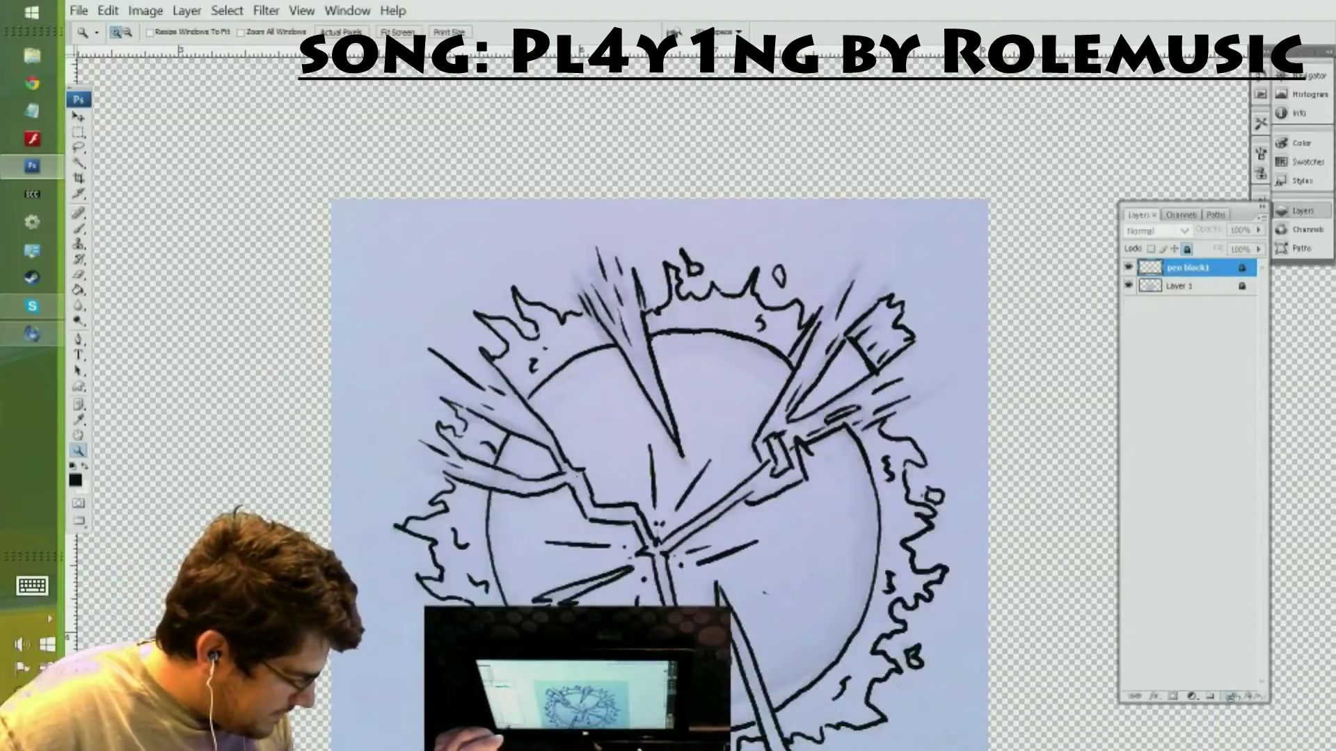
# - Add a new layer above pen black1 and set the Brush's foreground color to bright green (00ff33)
pyautogui.click(1229, 696)
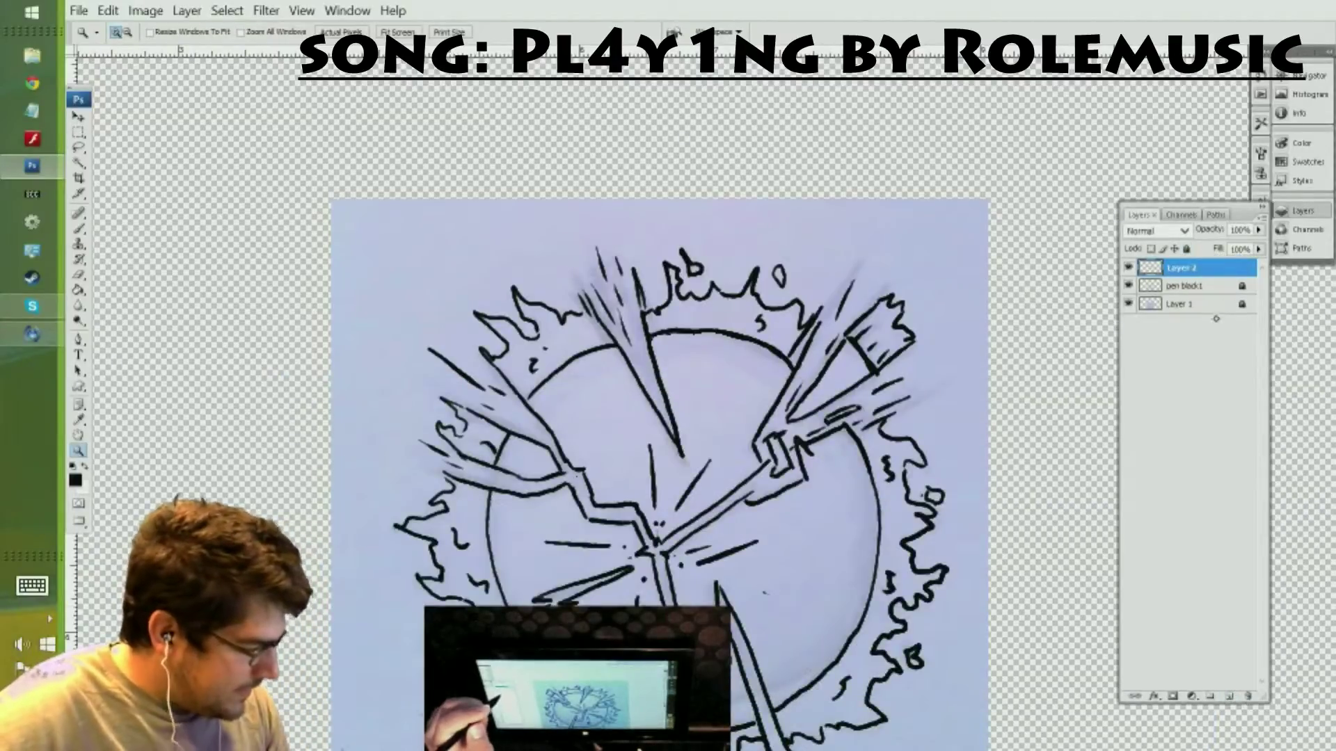
pyautogui.press('b')
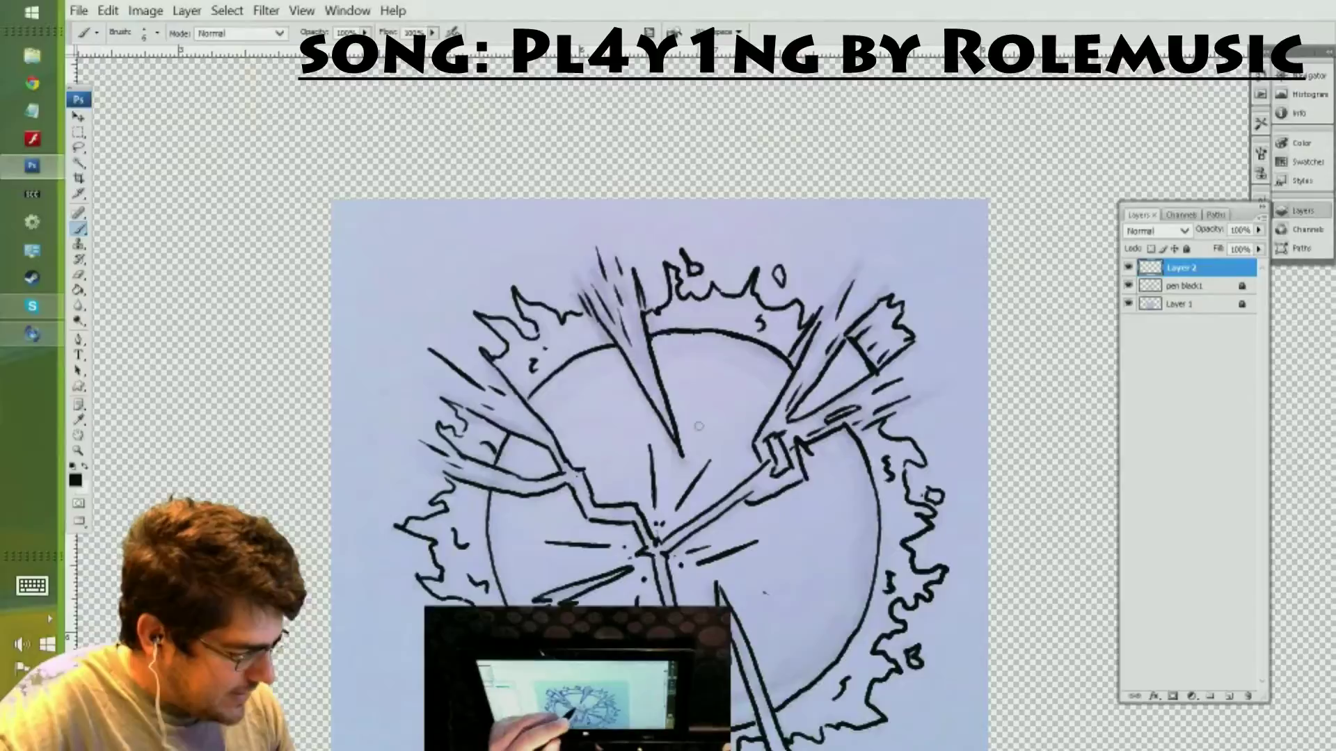
pyautogui.click(76, 480)
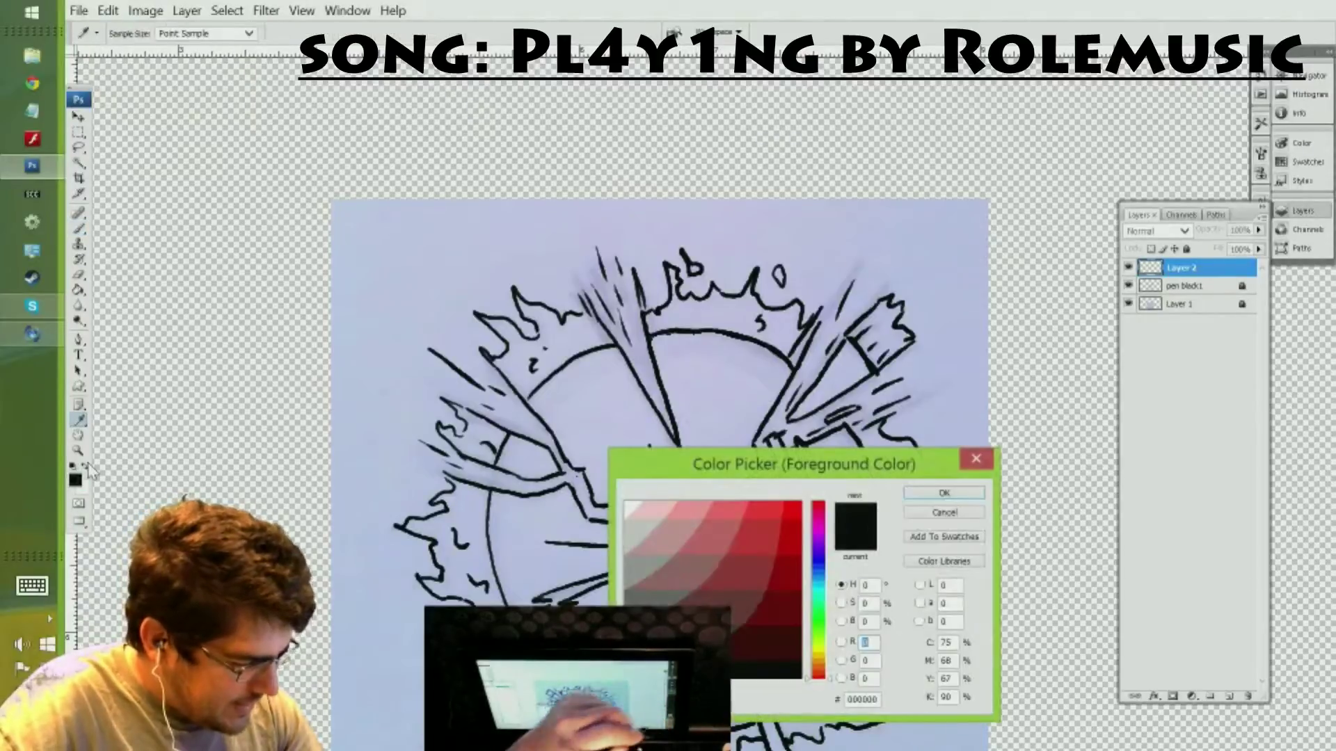
pyautogui.click(827, 596)
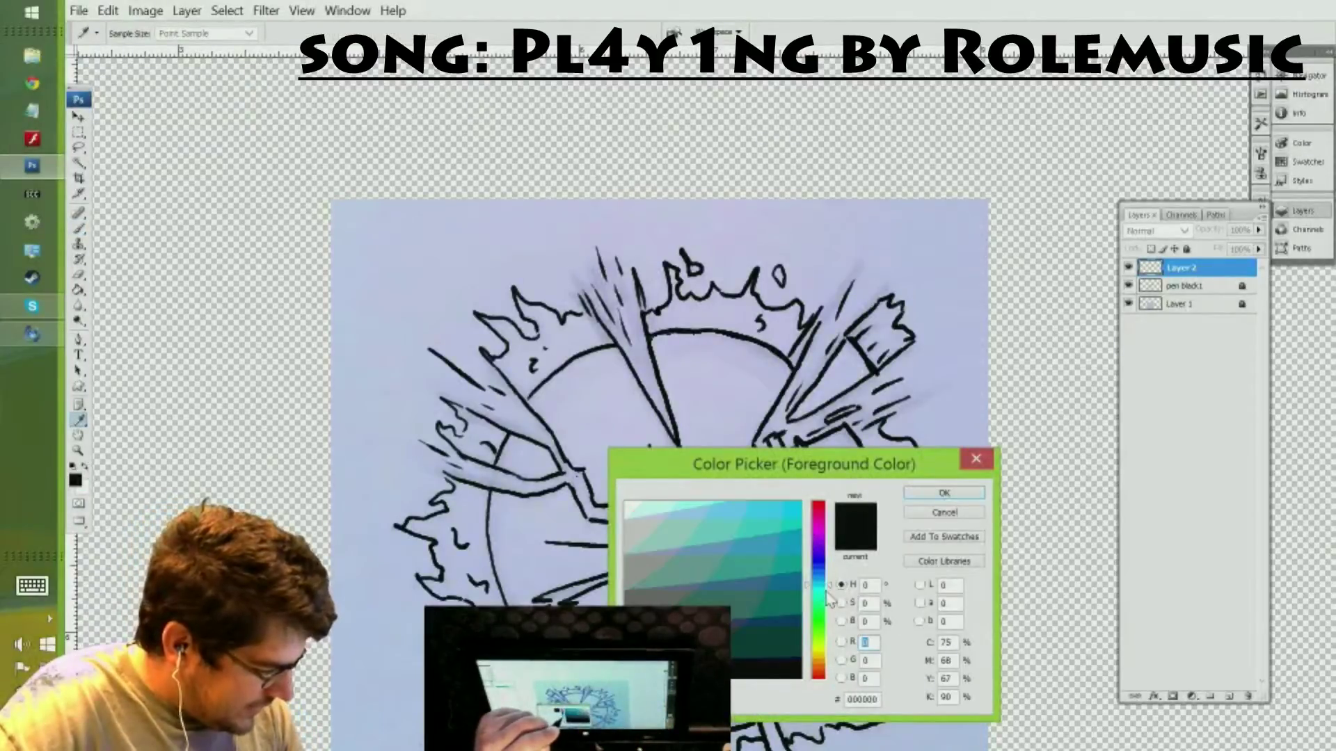
pyautogui.click(783, 517)
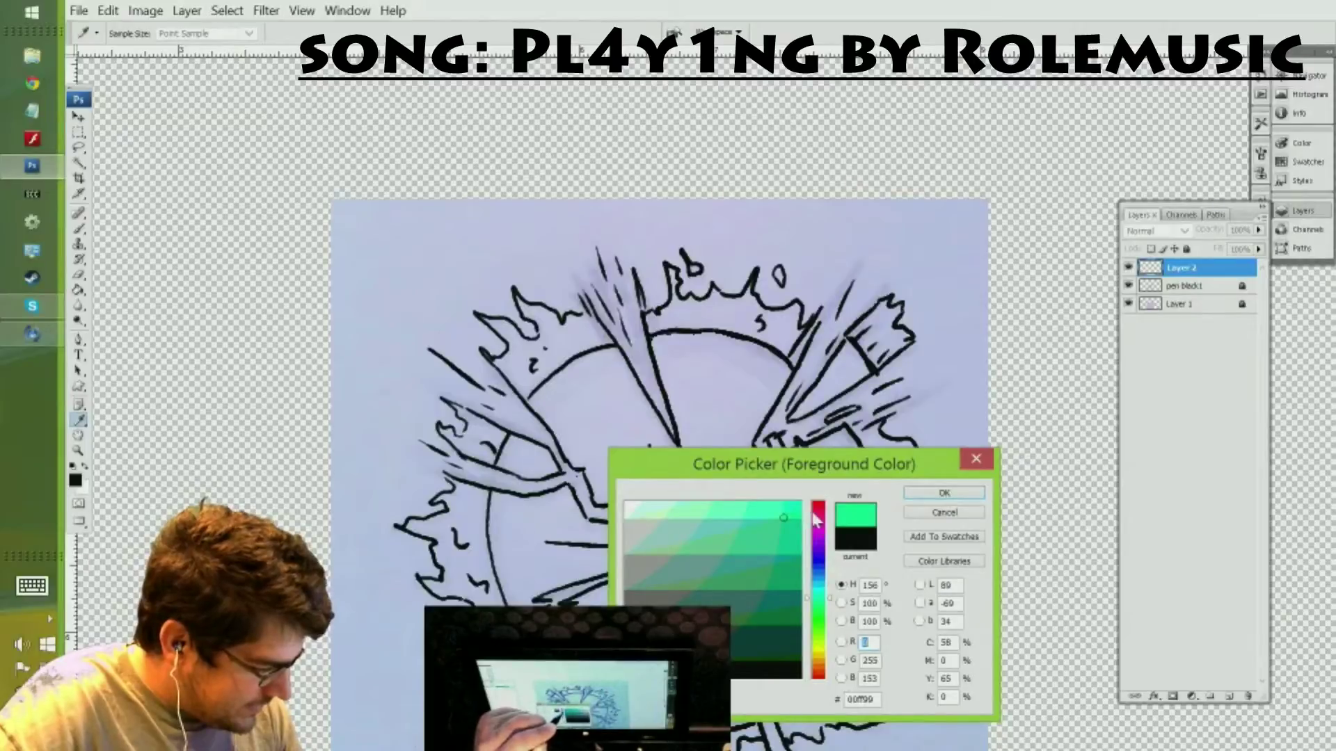
pyautogui.moveTo(817, 518); pyautogui.dragTo(809, 513)
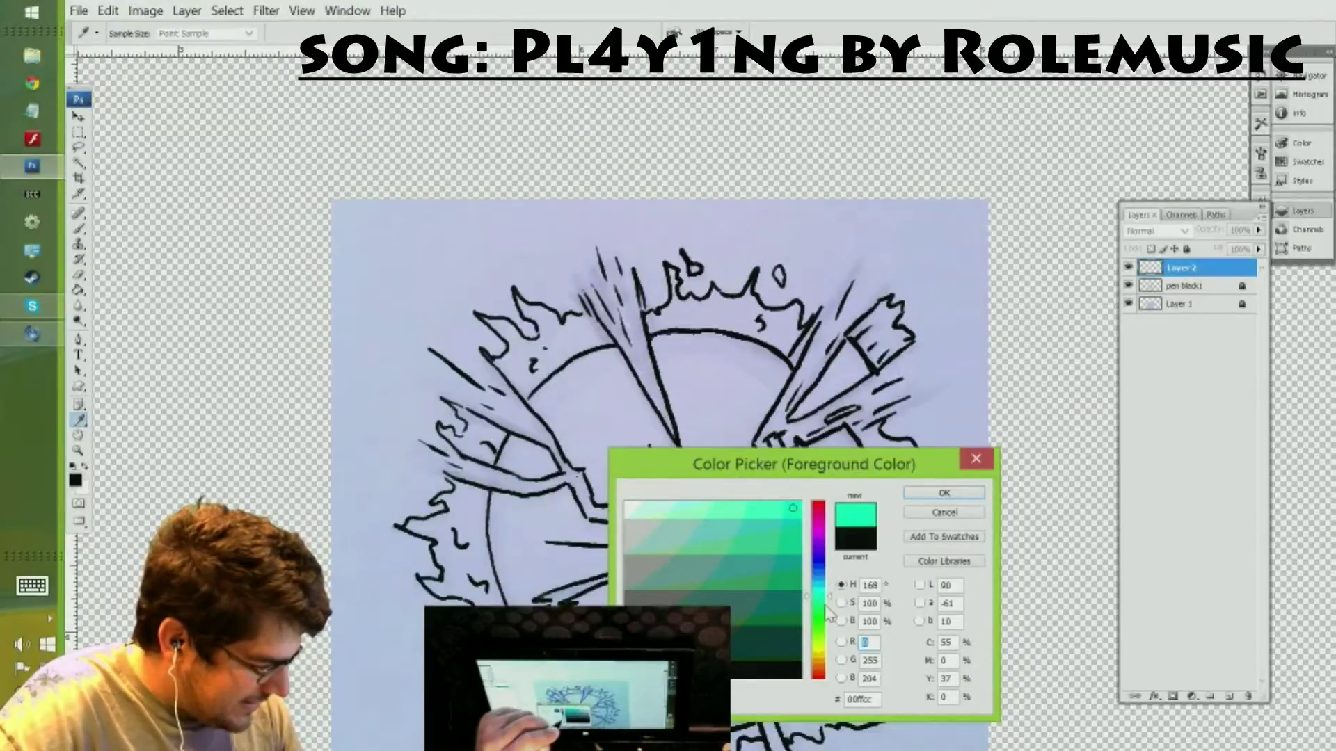
pyautogui.moveTo(826, 611); pyautogui.dragTo(827, 614)
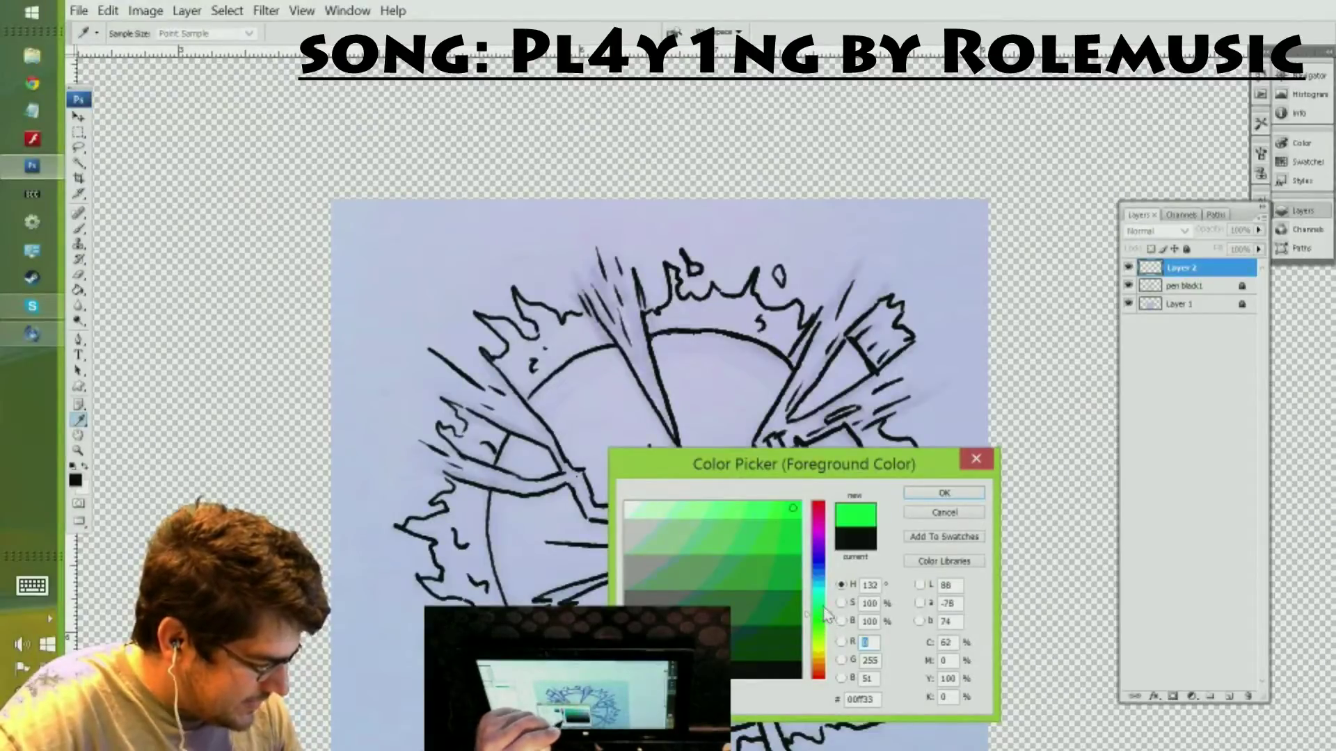
pyautogui.click(946, 492)
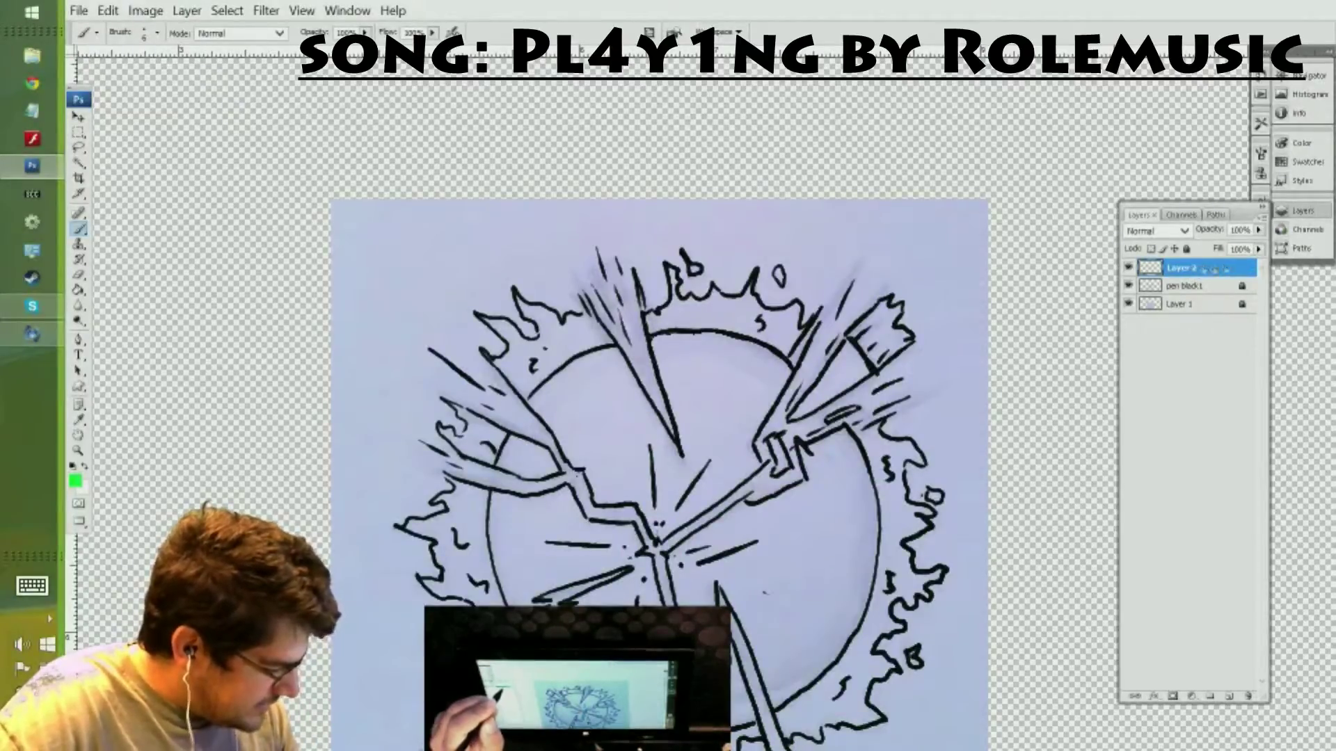
pyautogui.doubleClick(1221, 268)
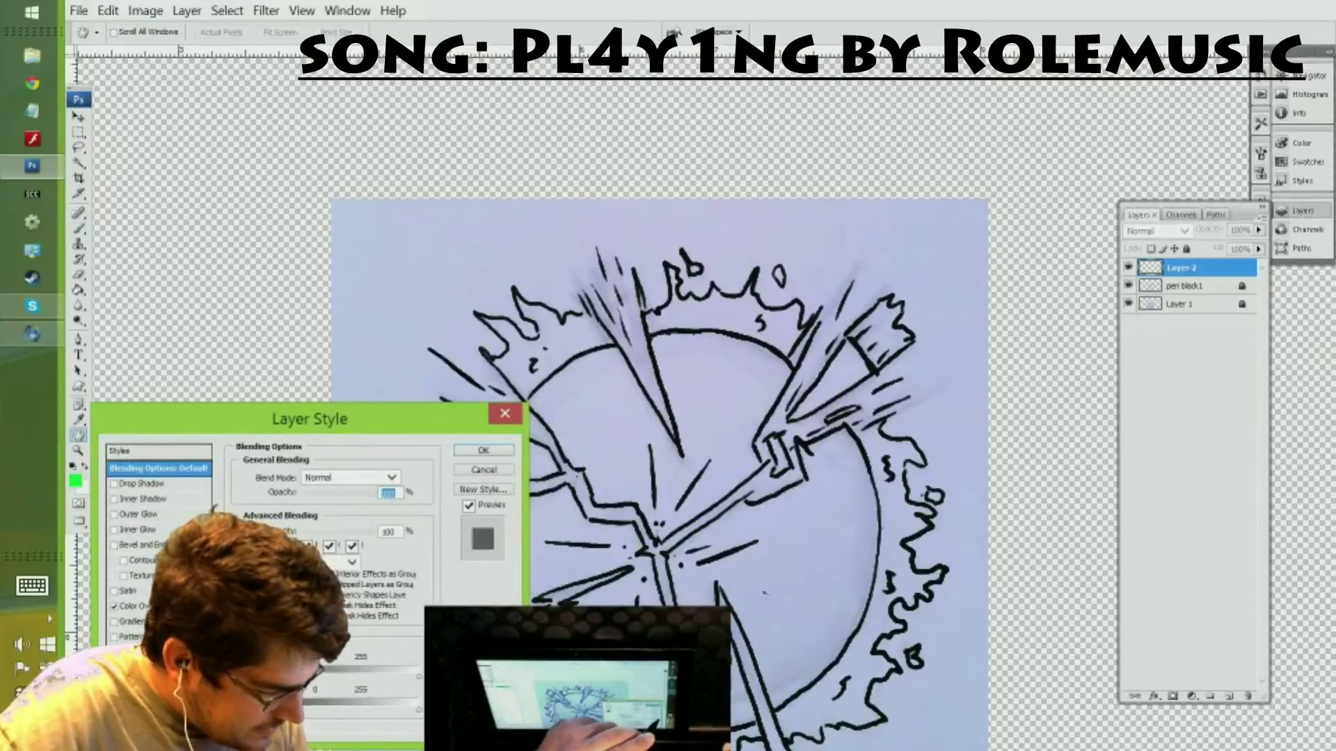
pyautogui.click(114, 606)
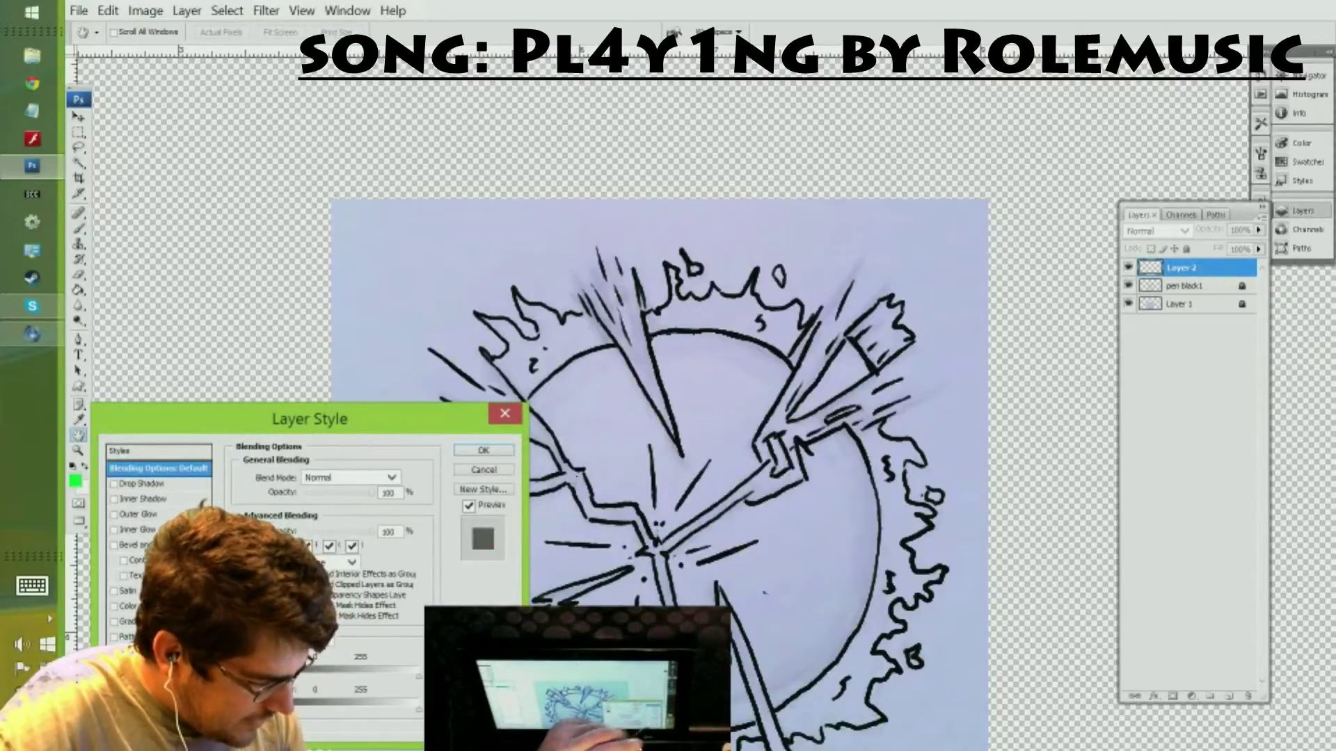
pyautogui.click(497, 472)
pyautogui.click(495, 472)
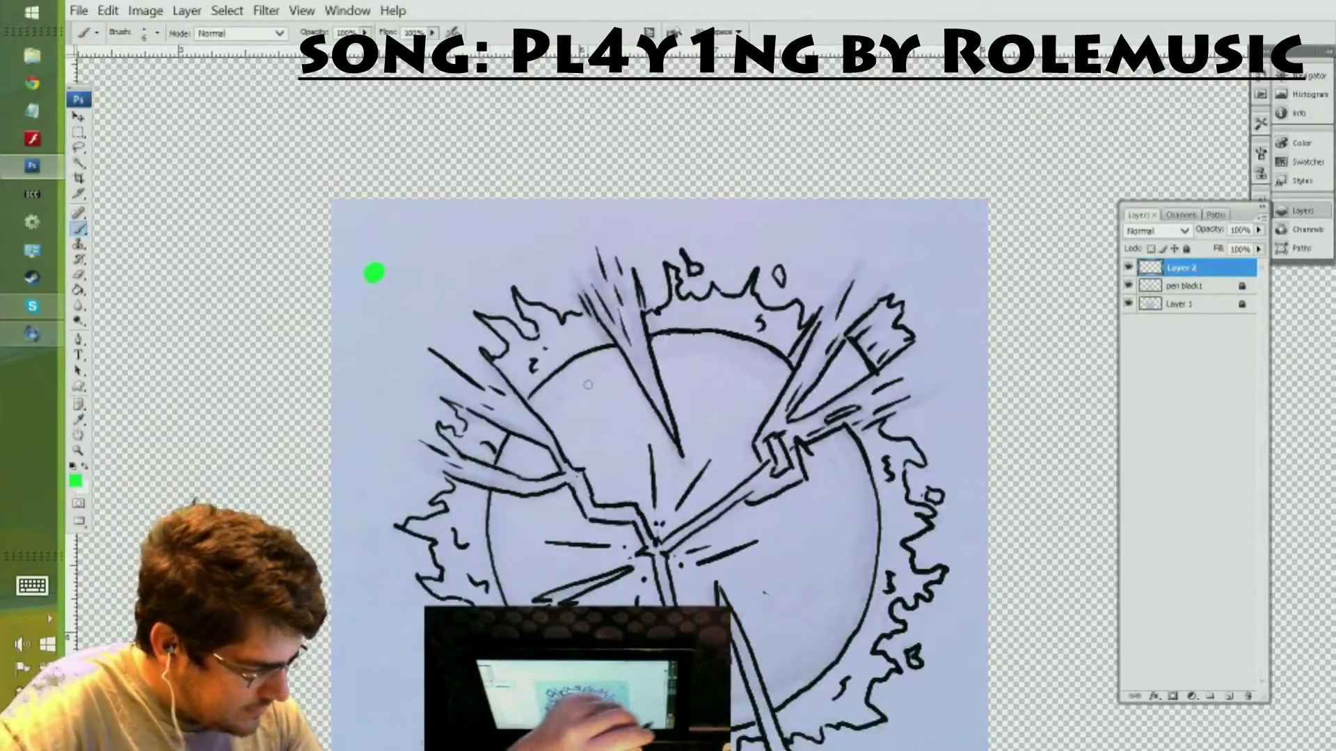
# - Set the foreground color to yellow (ffff00) and brush a small dab up and to the right of the green one
pyautogui.click(76, 482)
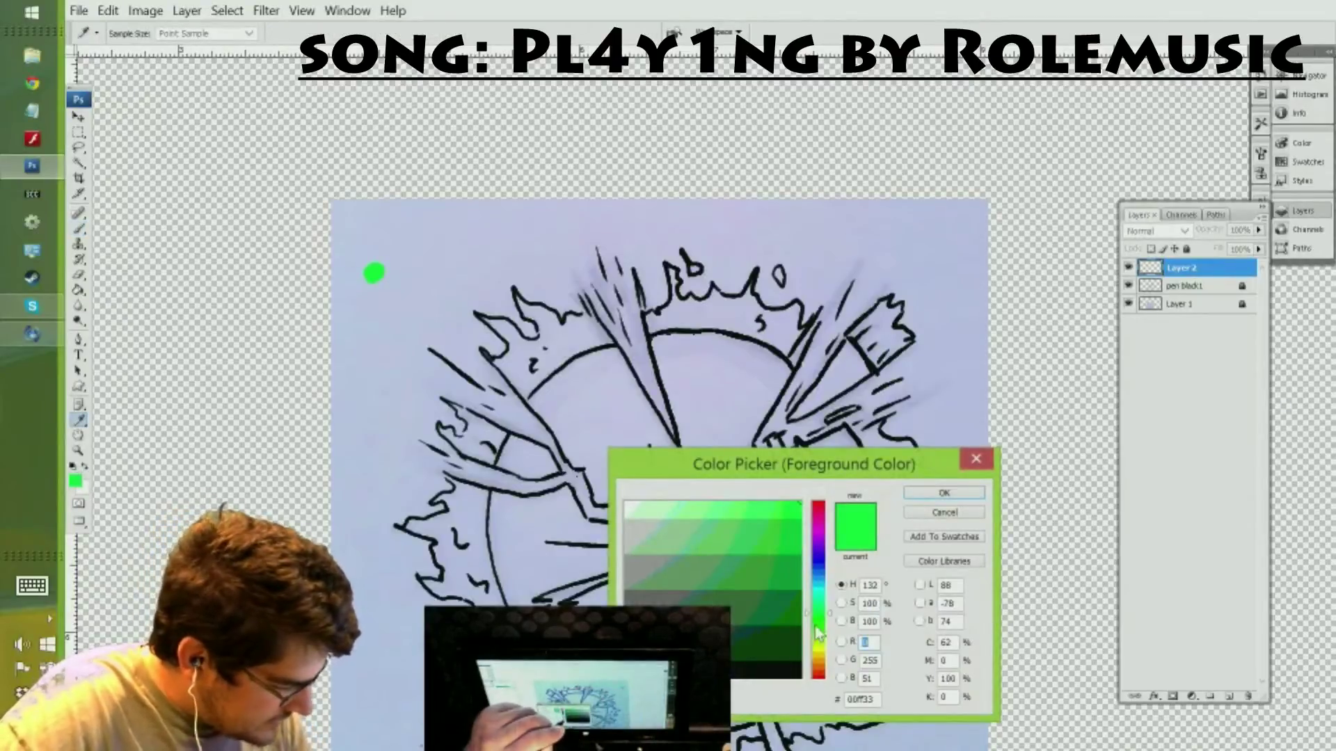
pyautogui.click(818, 650)
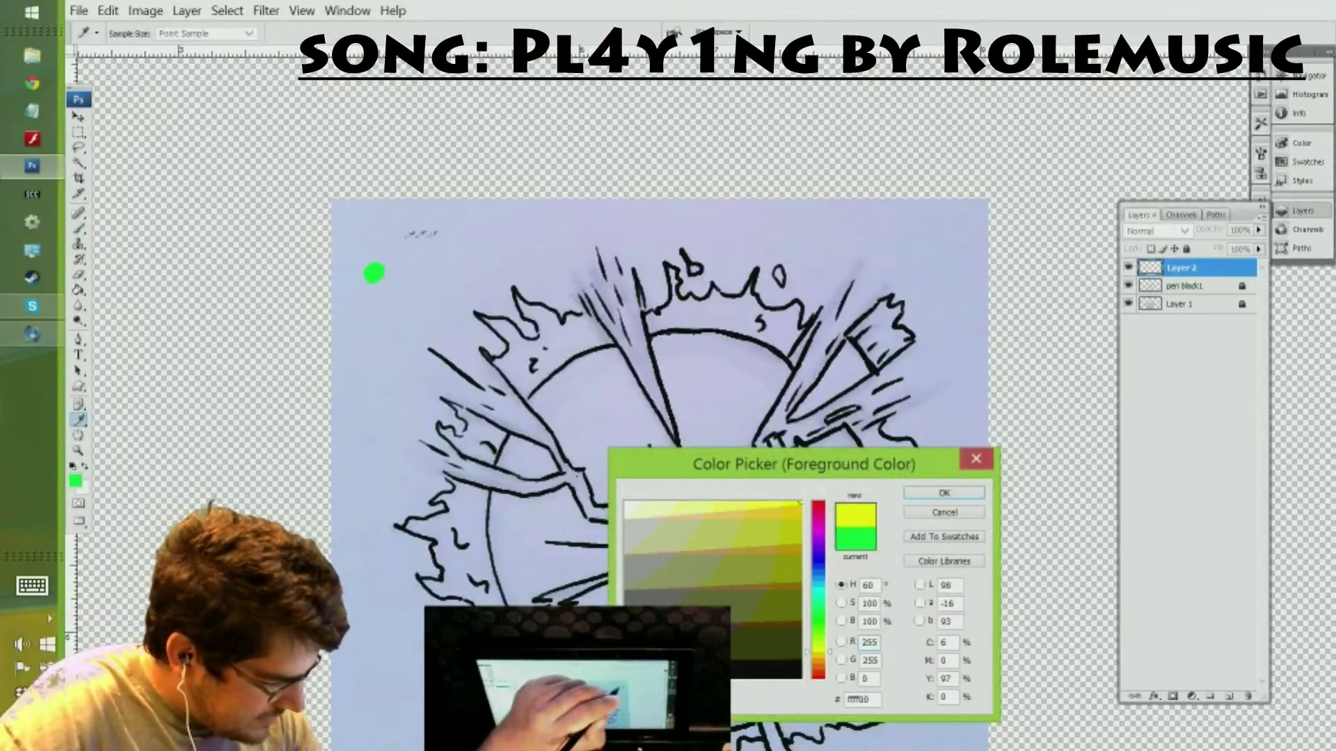
pyautogui.click(939, 494)
pyautogui.press('b')
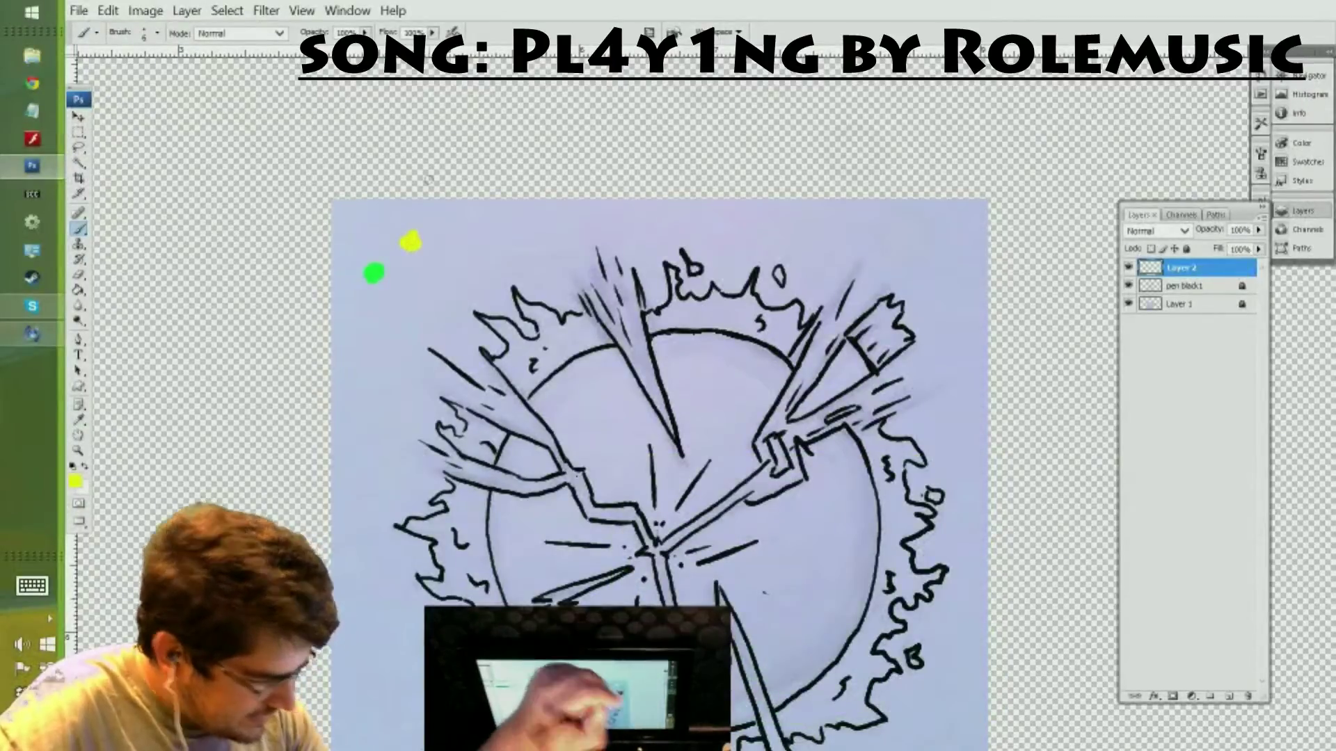
# - Set the foreground color to red and brush a small dab below the green and yellow ones
pyautogui.click(76, 481)
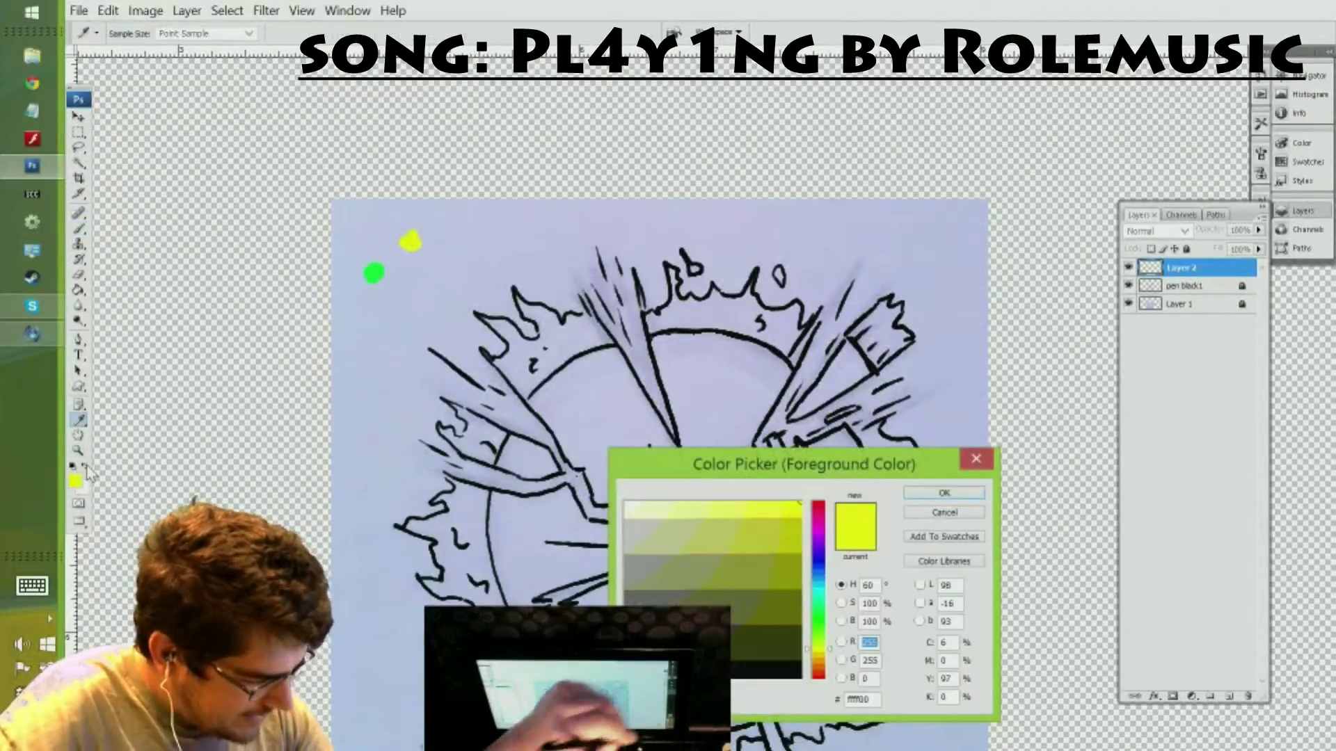
pyautogui.click(818, 679)
pyautogui.click(934, 493)
pyautogui.moveTo(414, 303); pyautogui.dragTo(421, 306)
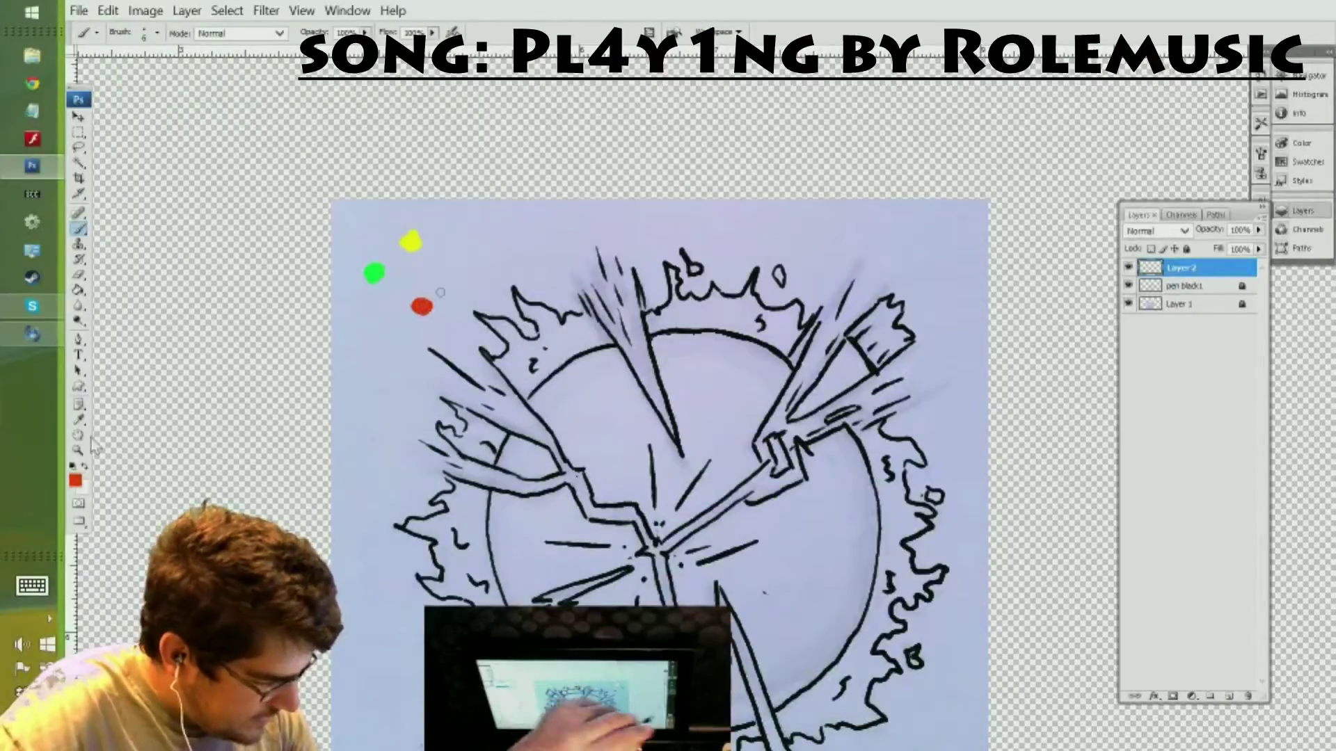
# - Pick an orange foreground color, trying it with and without Only Web Colors, and brush a dab between the yellow and red ones
pyautogui.click(75, 481)
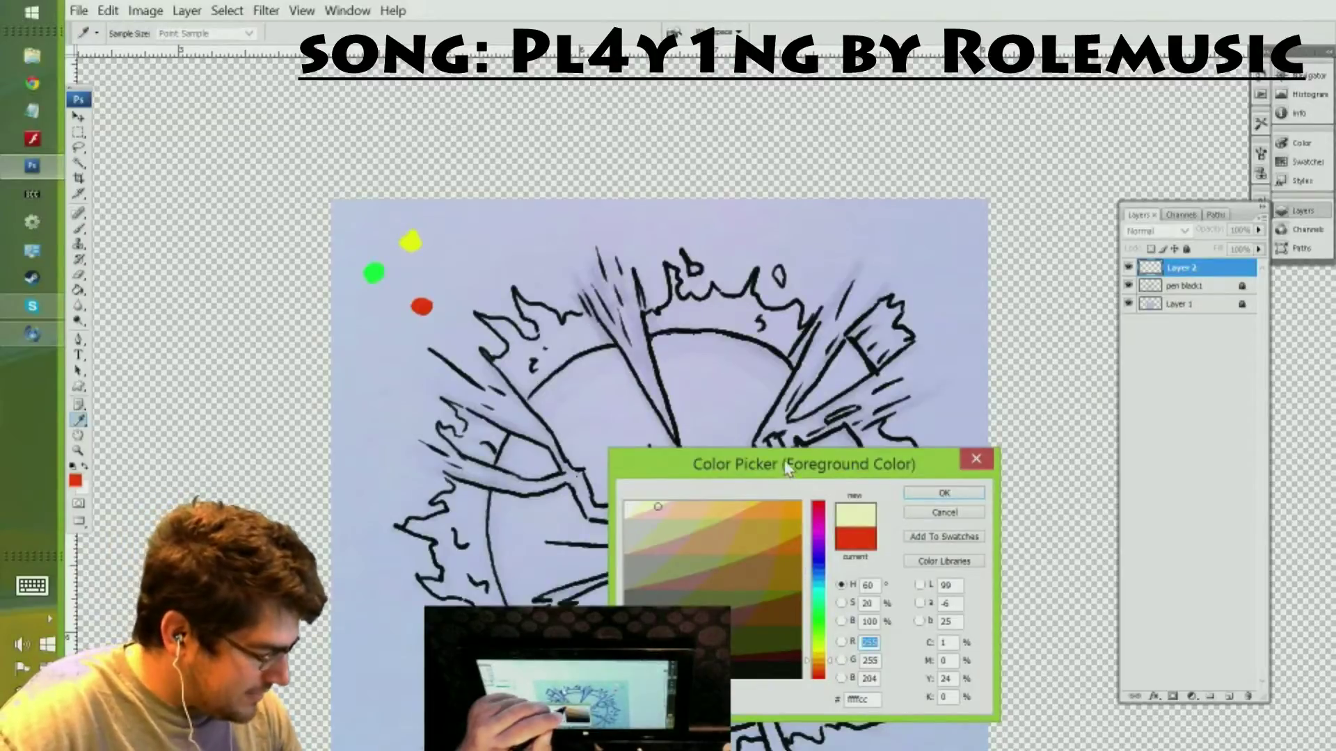
pyautogui.moveTo(788, 469); pyautogui.dragTo(784, 377)
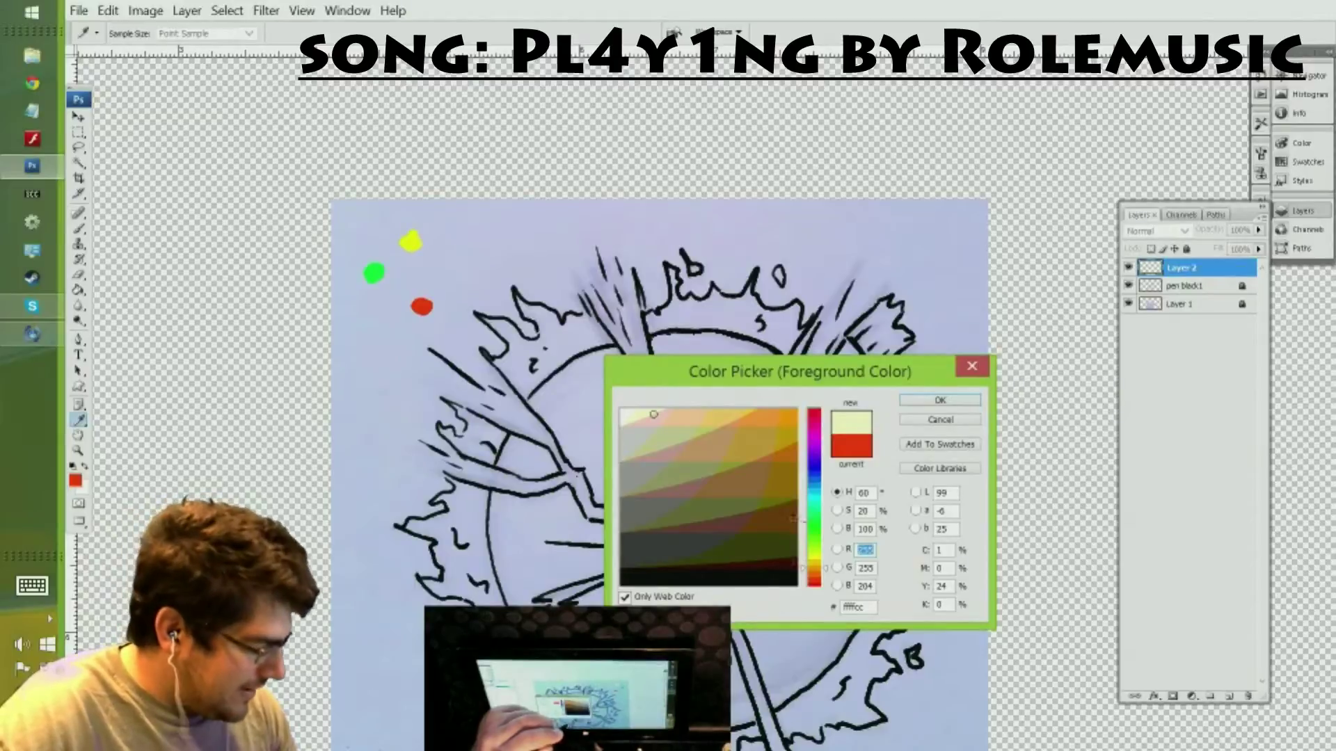
pyautogui.click(639, 597)
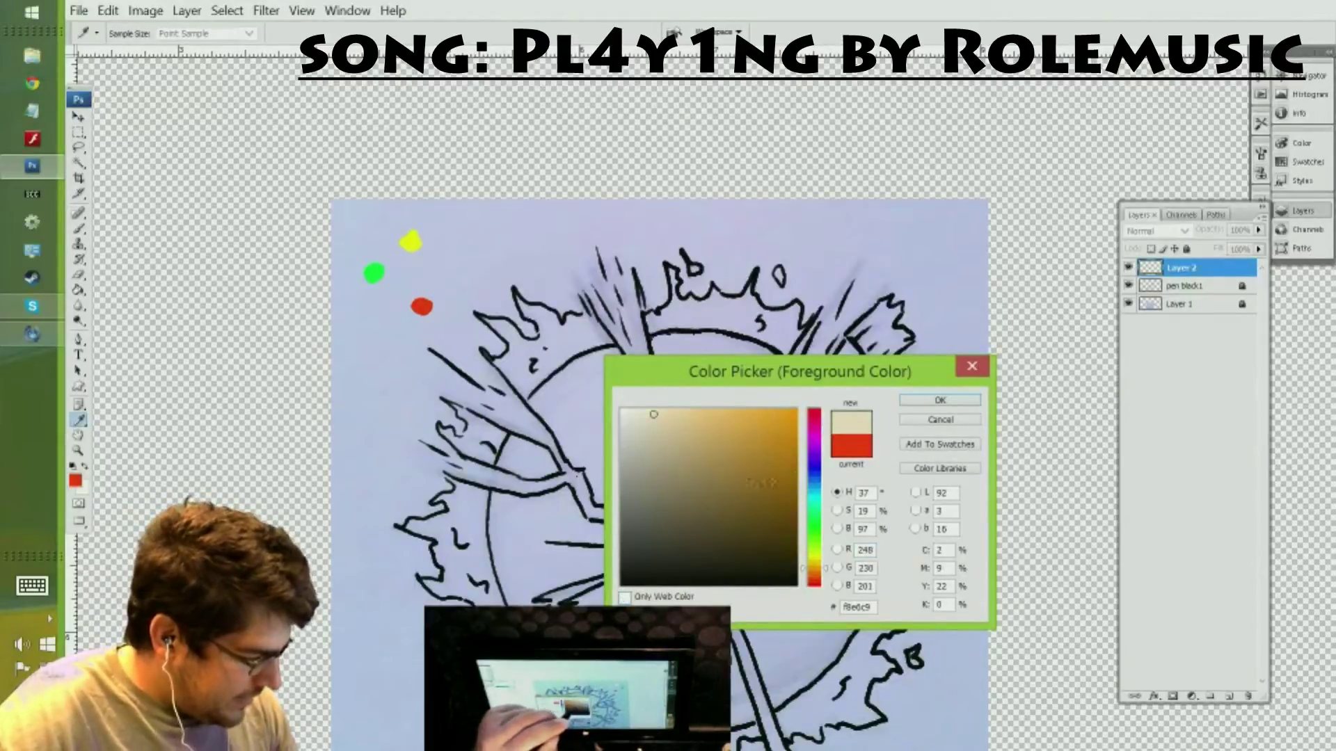
pyautogui.click(754, 494)
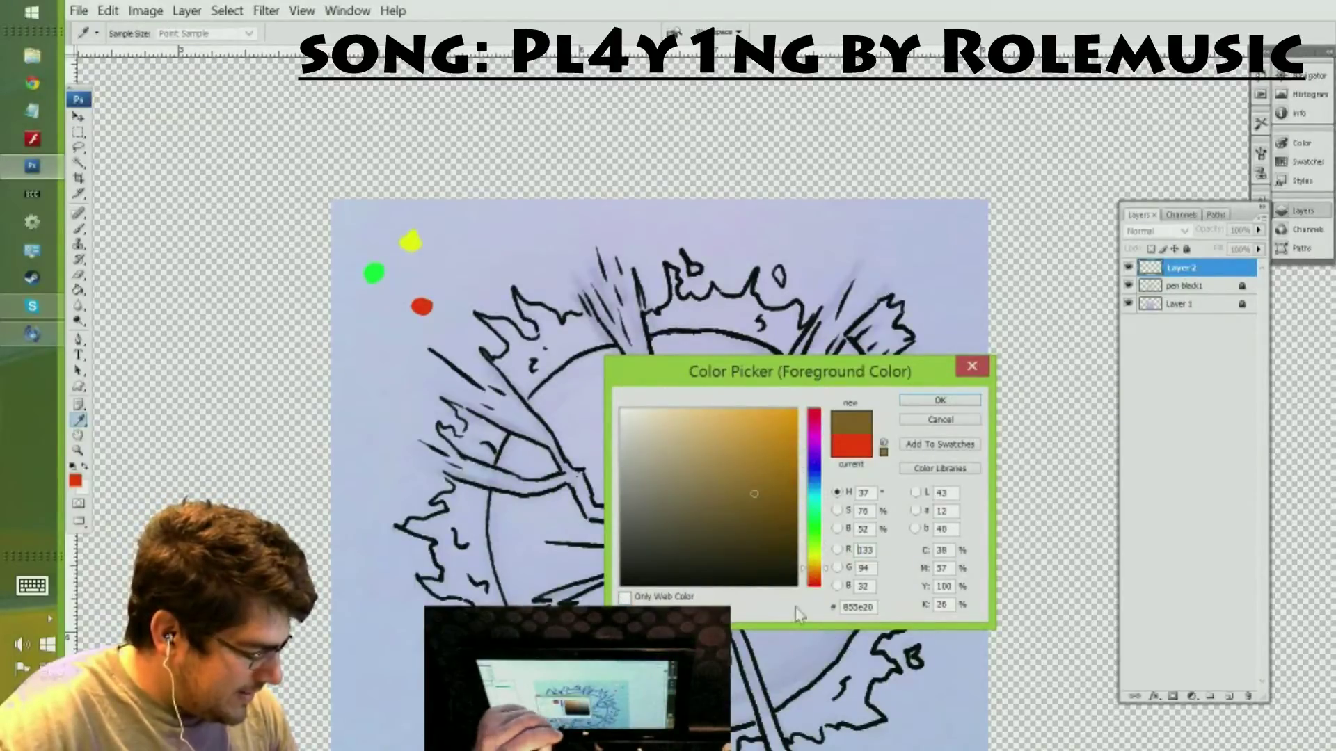
pyautogui.click(624, 597)
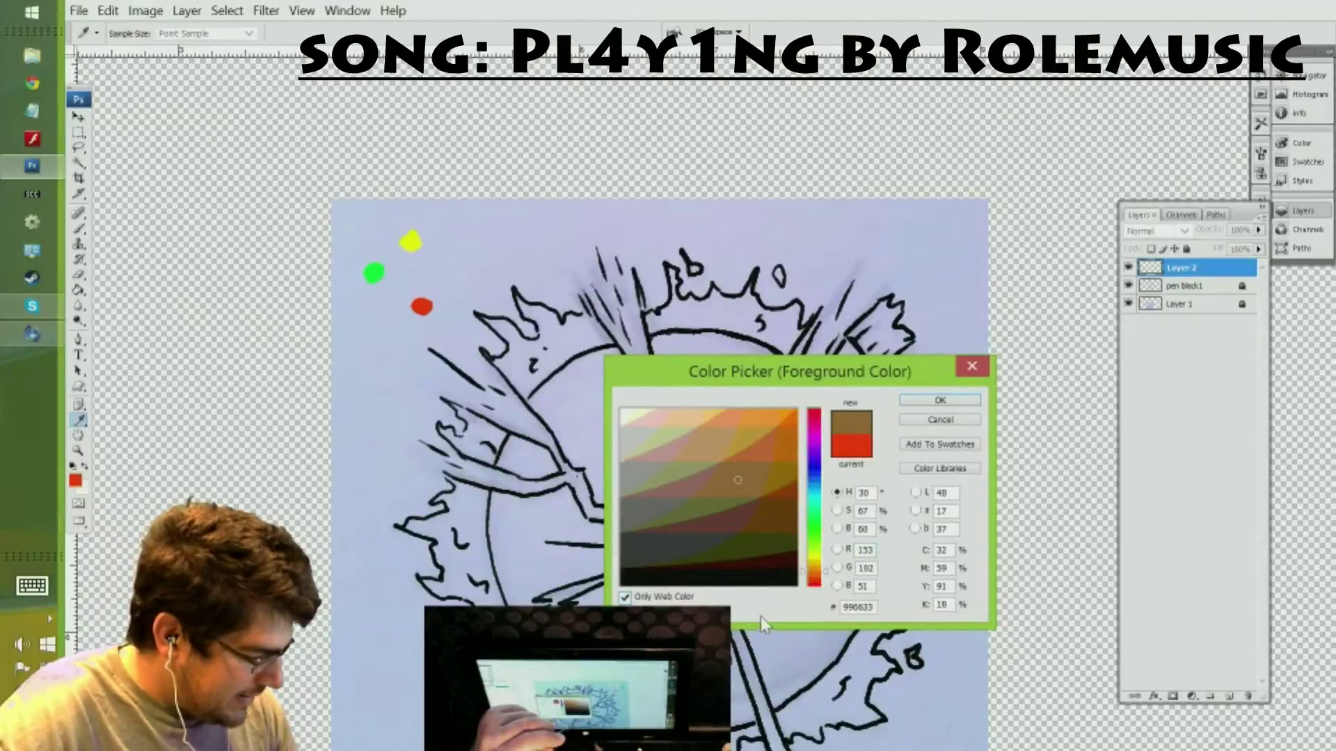
pyautogui.click(625, 597)
pyautogui.click(624, 596)
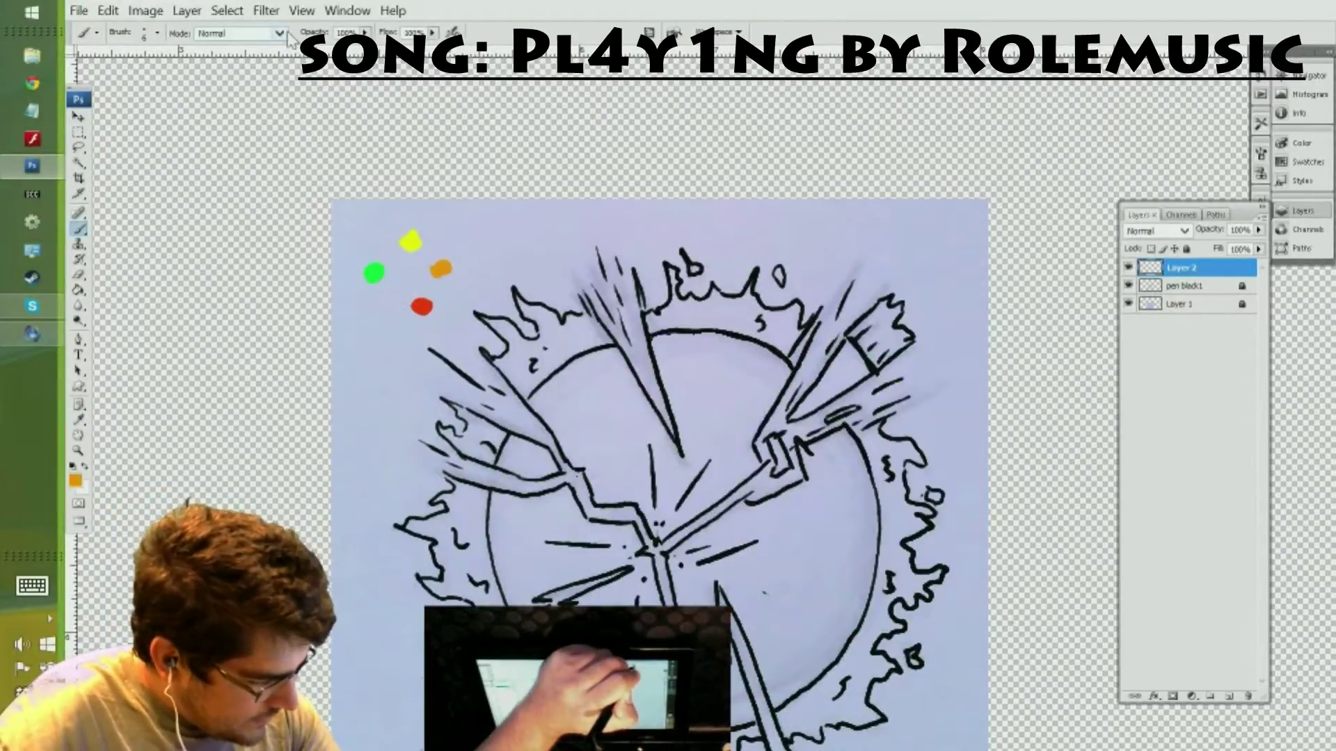
# - Set the Brush tool's painting mode to Behind
pyautogui.click(280, 34)
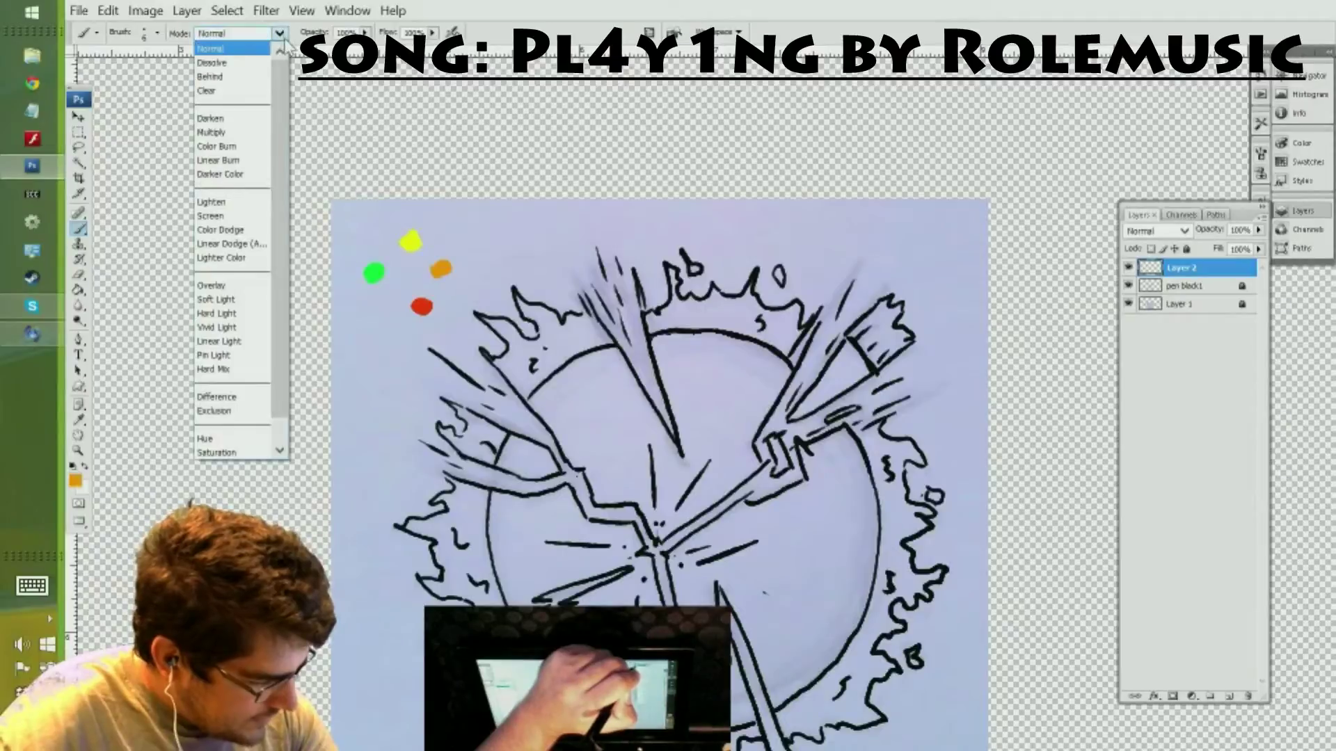
pyautogui.click(263, 85)
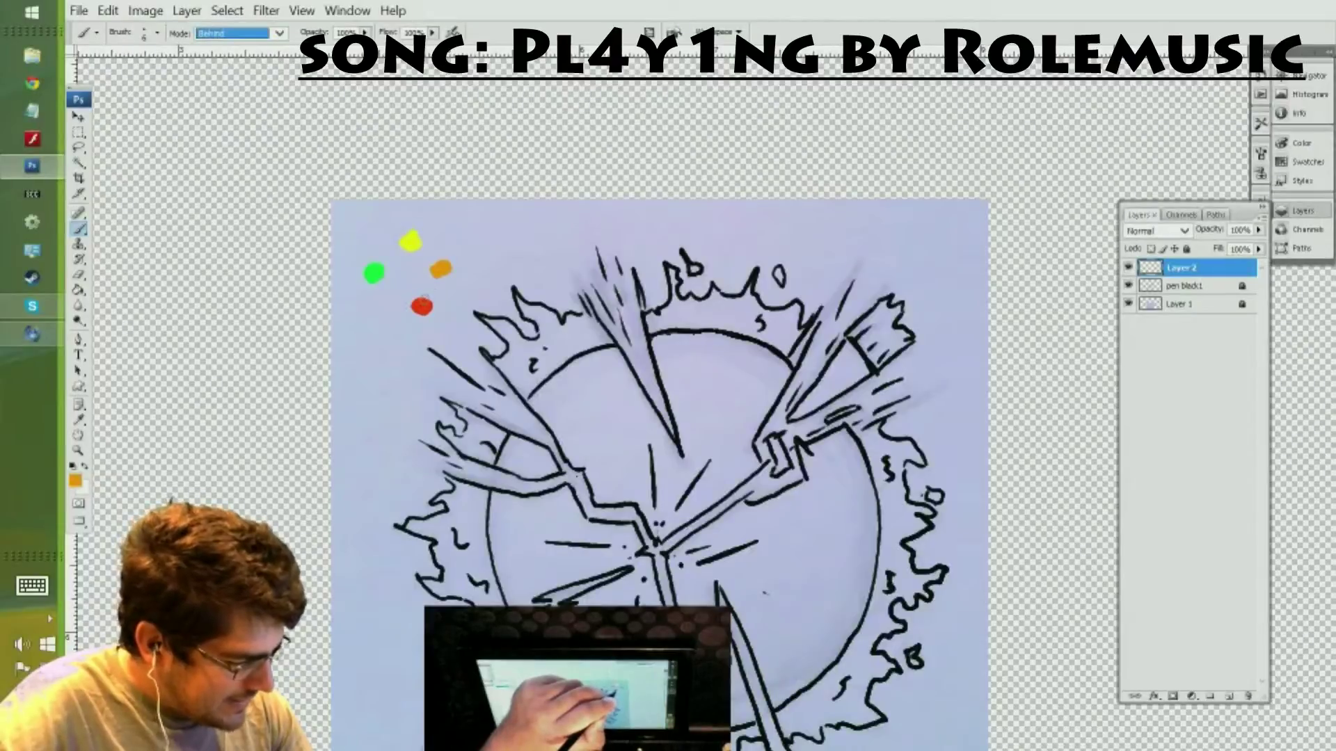
# - Brush orange over and around the red dab to test the Behind painting mode
pyautogui.moveTo(423, 304); pyautogui.dragTo(432, 307)
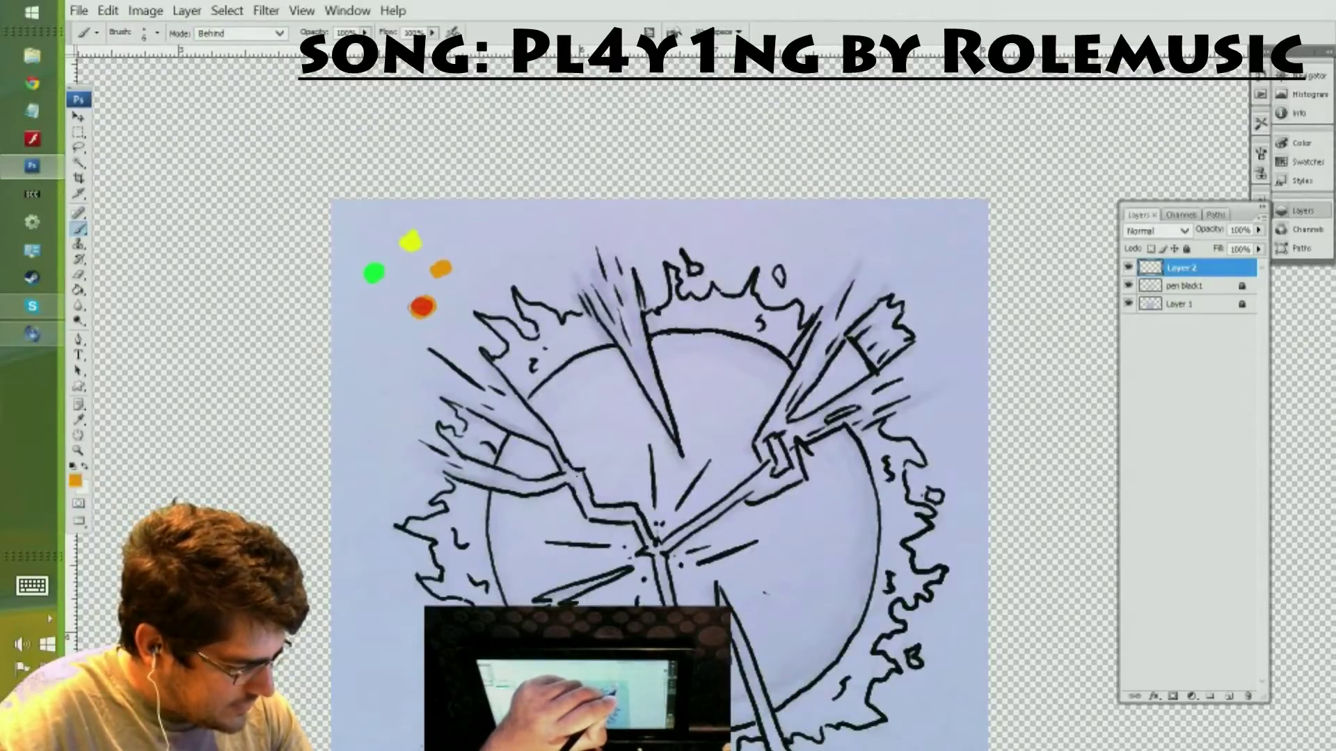
# - Sample the green dab as the foreground color (00ff33) and return to the Brush tool
pyautogui.click(79, 419)
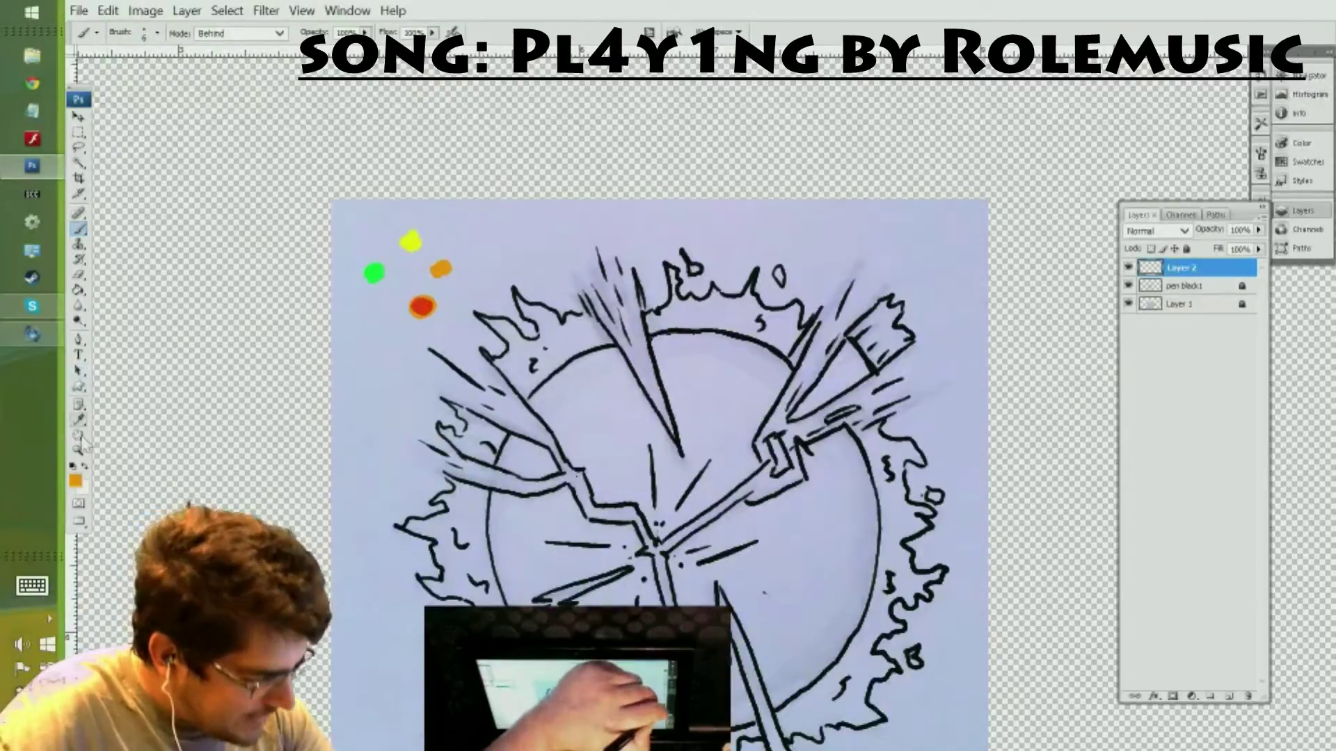
pyautogui.click(75, 480)
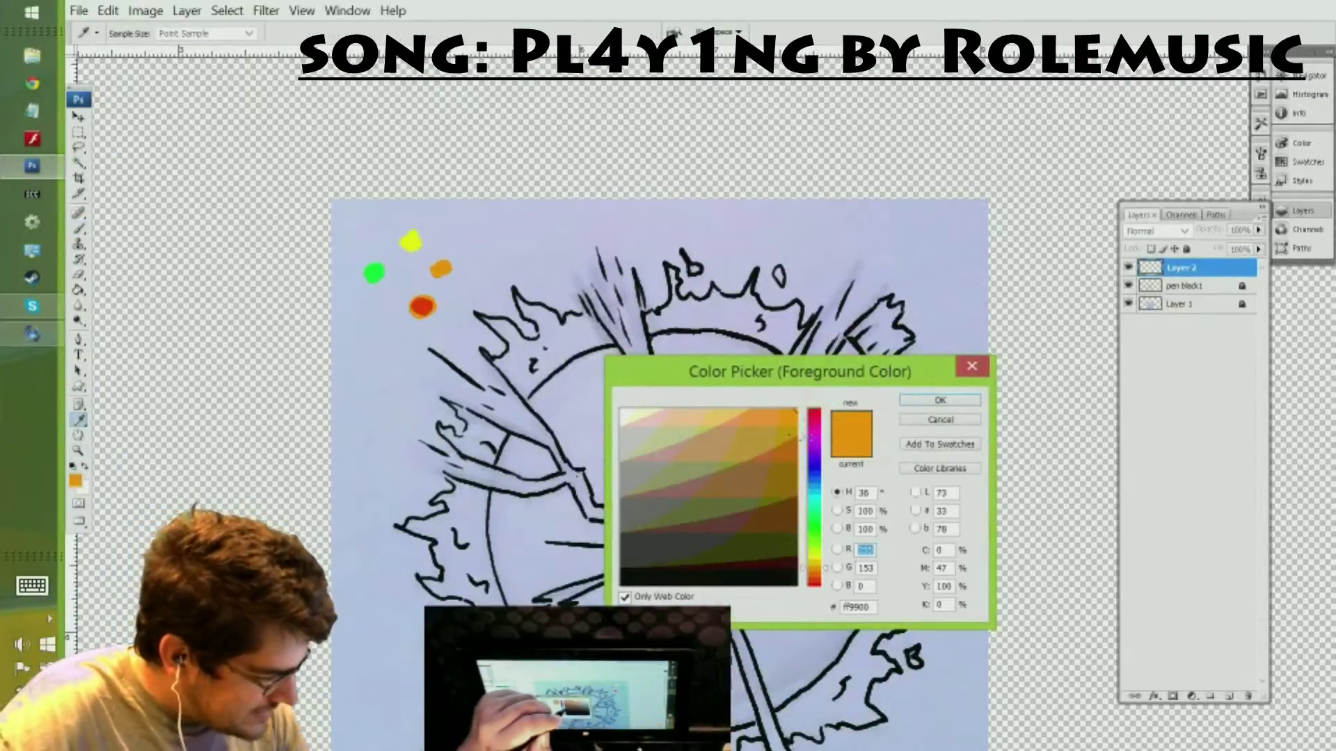
pyautogui.click(376, 273)
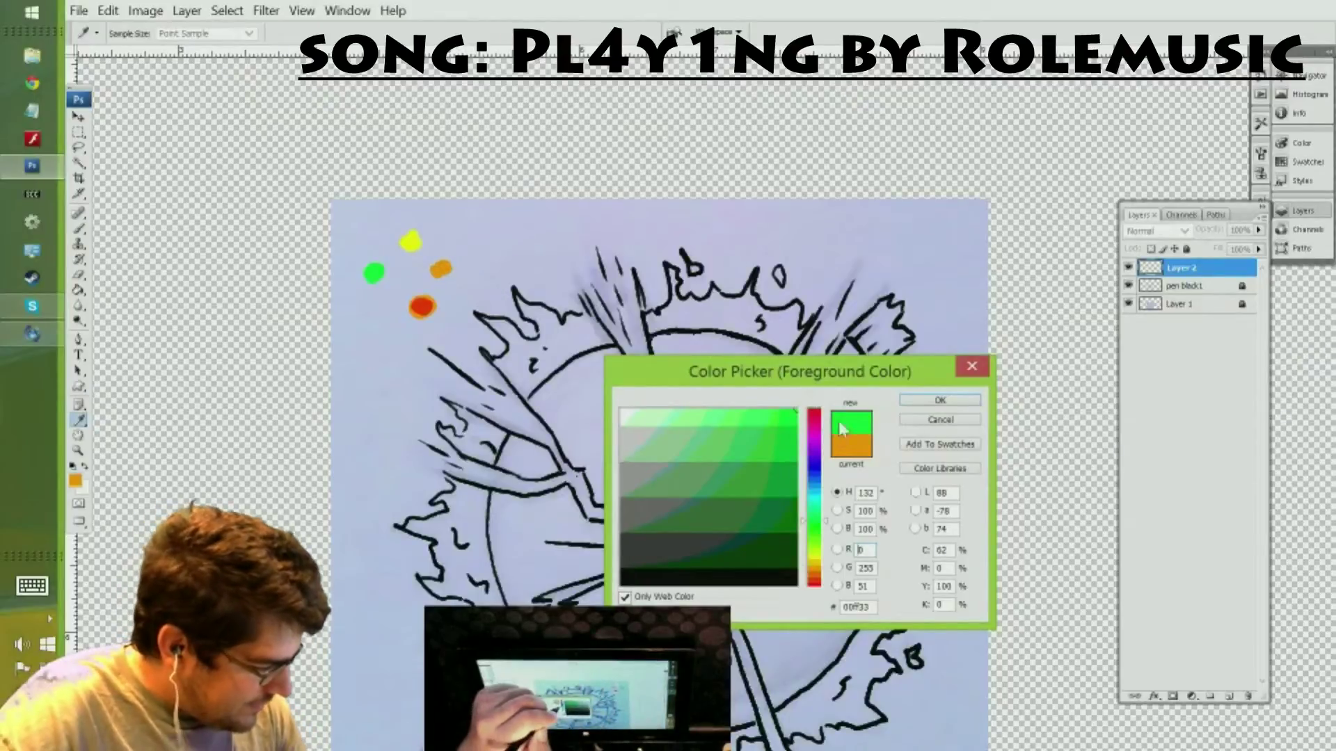
pyautogui.click(939, 400)
pyautogui.press('b')
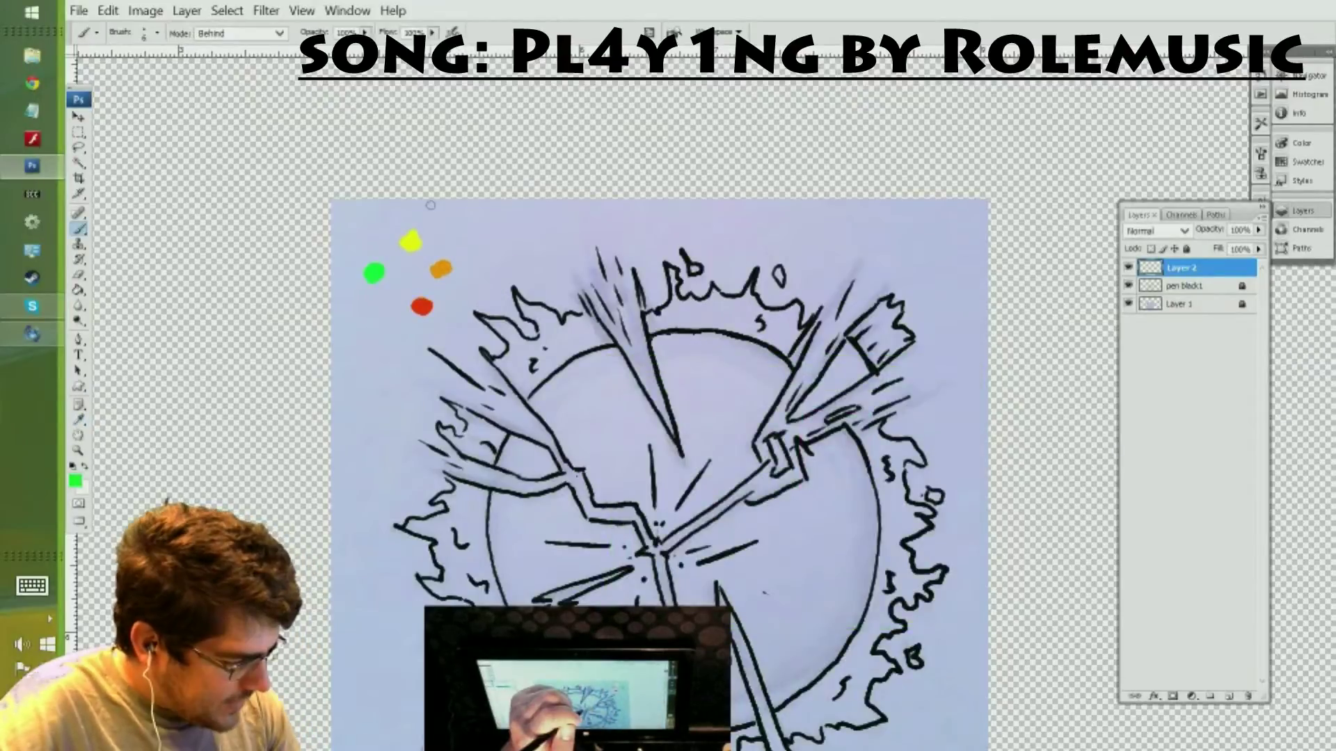
pyautogui.press('i')
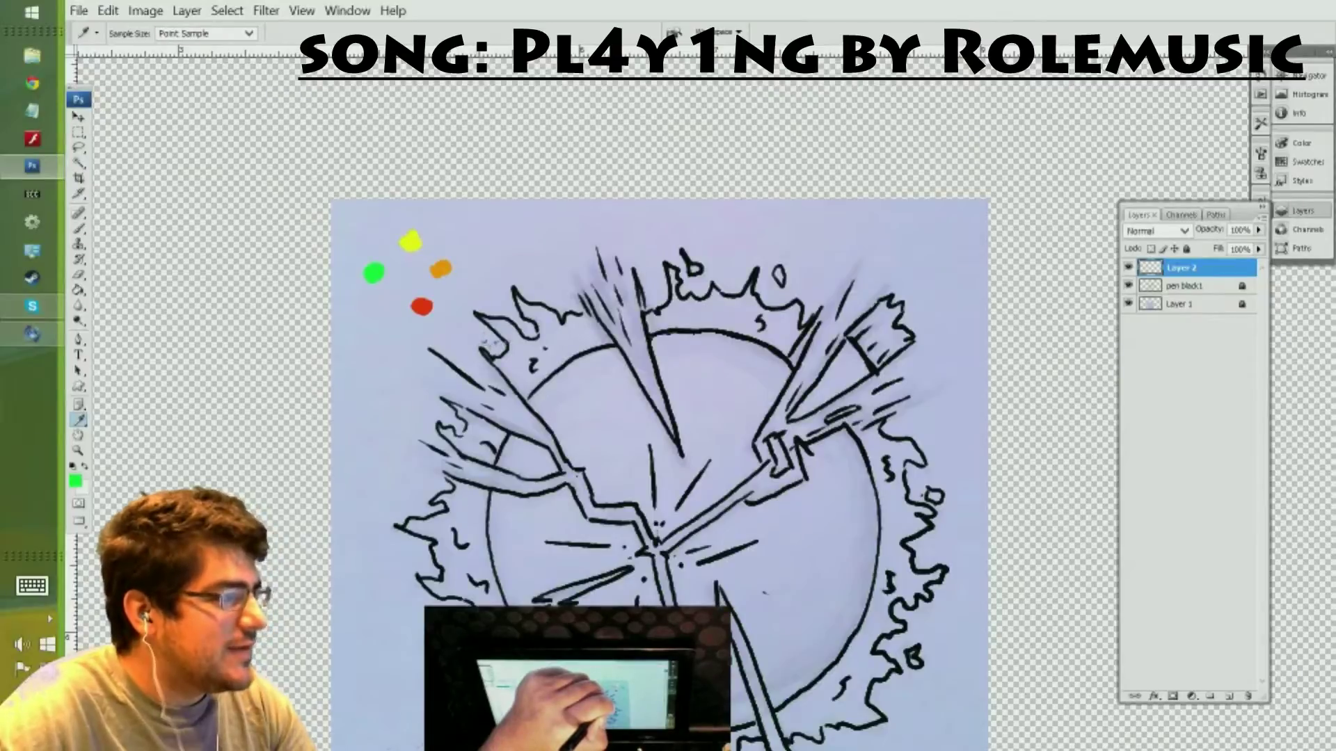
pyautogui.click(78, 229)
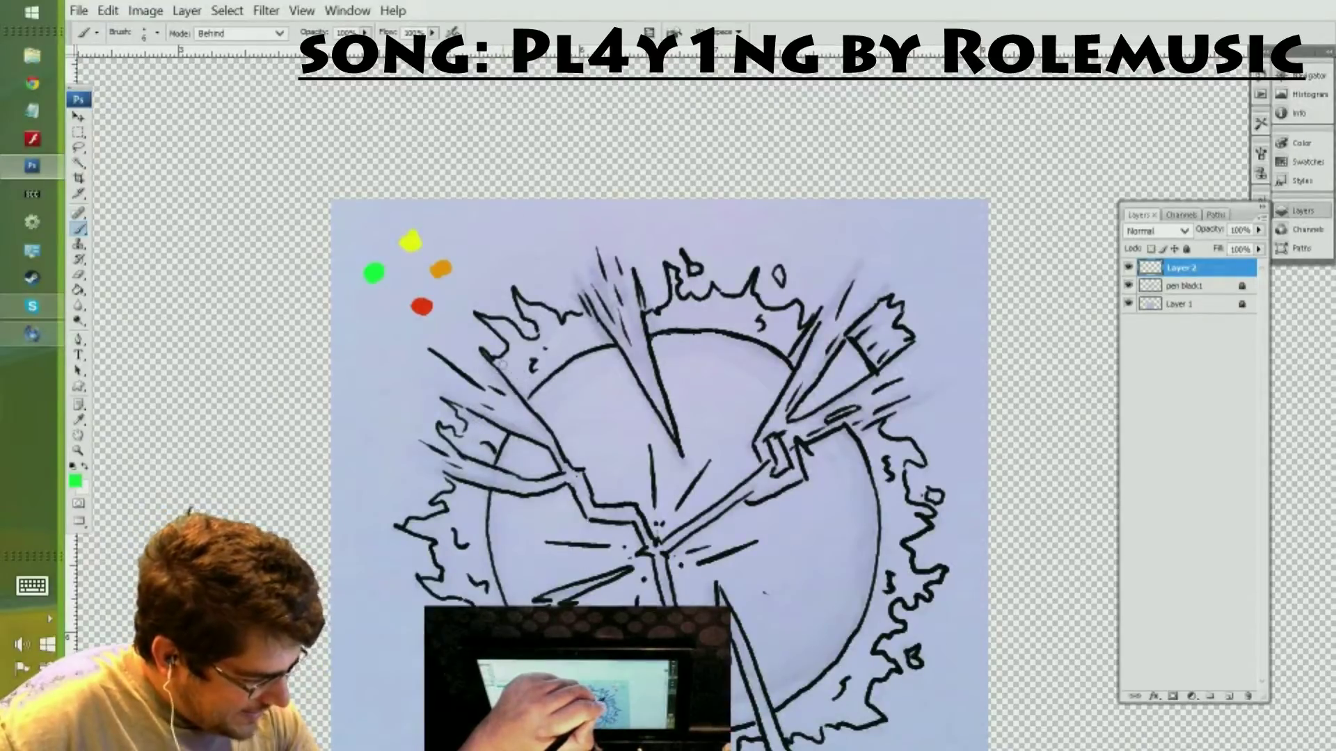
# - Outline the inside edges of the upper-left flame section with green brush strokes along the ink lines
pyautogui.moveTo(491, 358); pyautogui.dragTo(527, 393)
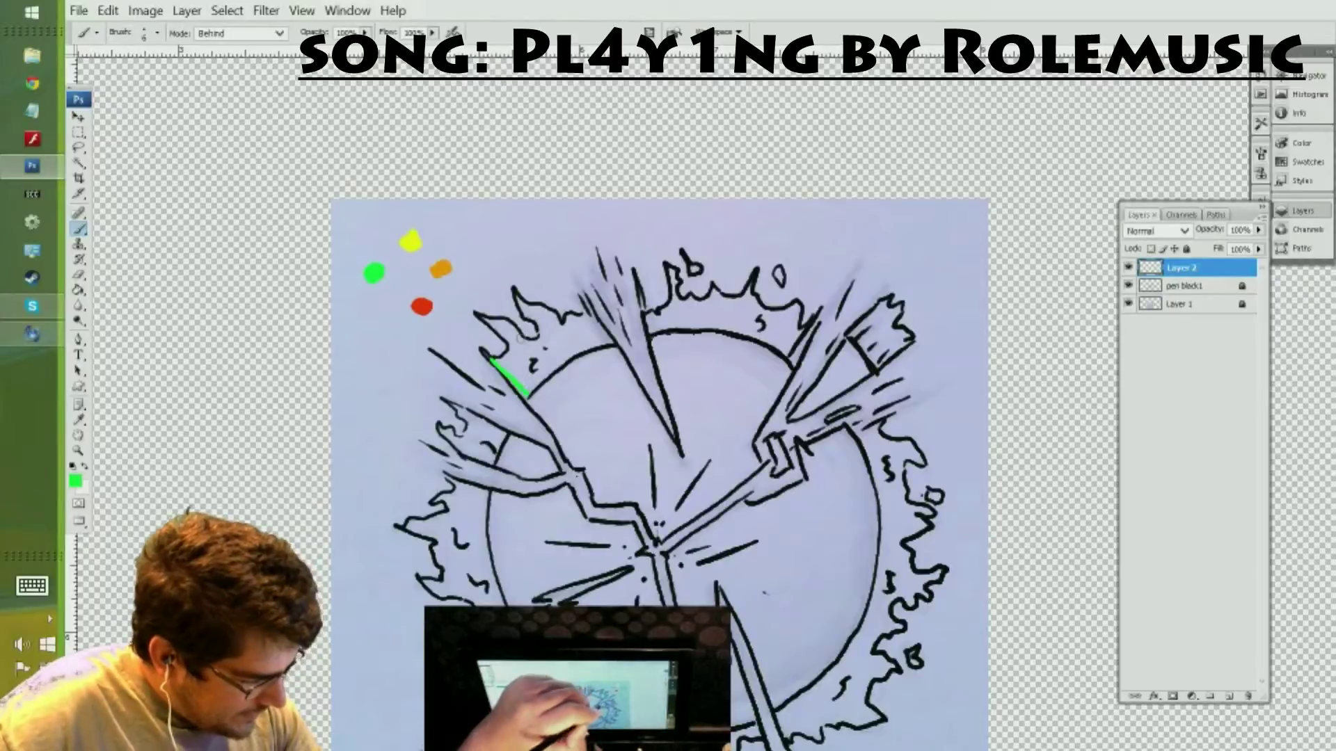
pyautogui.moveTo(529, 393); pyautogui.dragTo(613, 341)
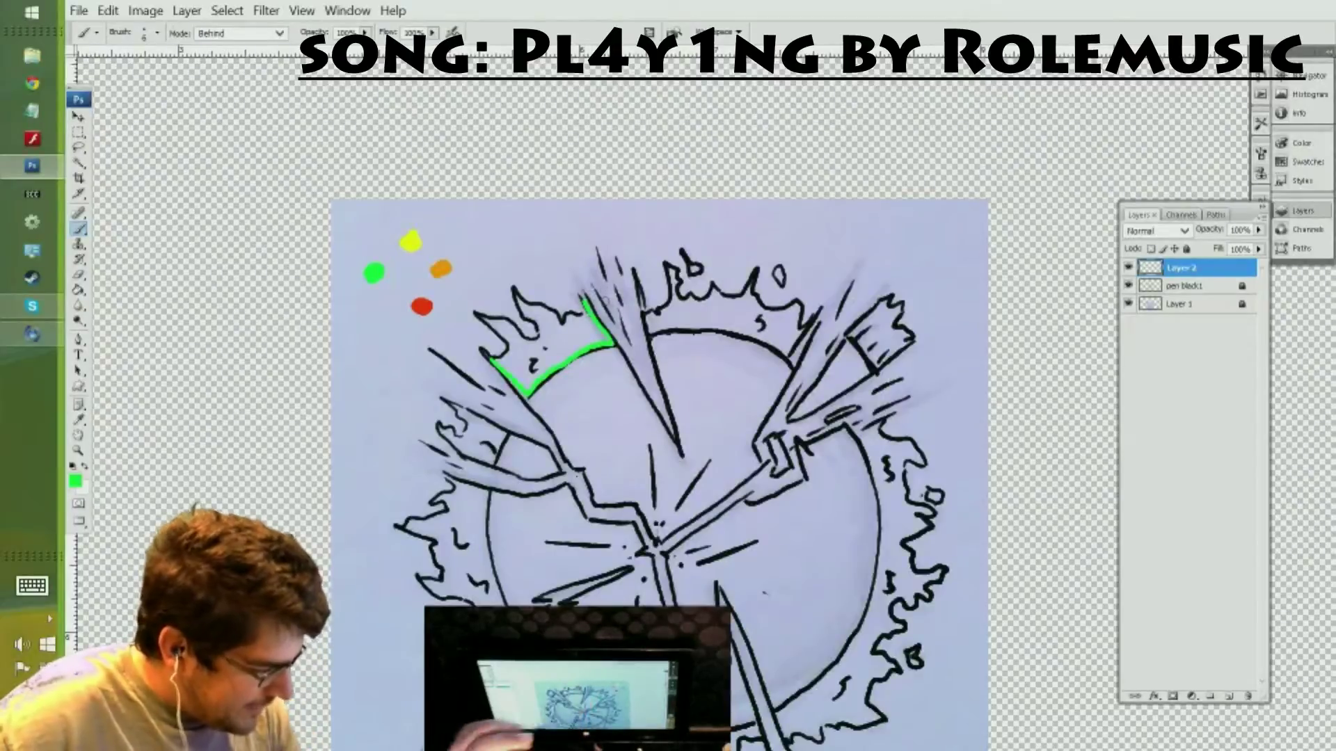
pyautogui.moveTo(1211, 269)
pyautogui.mouseDown()
pyautogui.moveTo(1214, 297)
pyautogui.moveTo(1213, 259)
pyautogui.mouseUp()
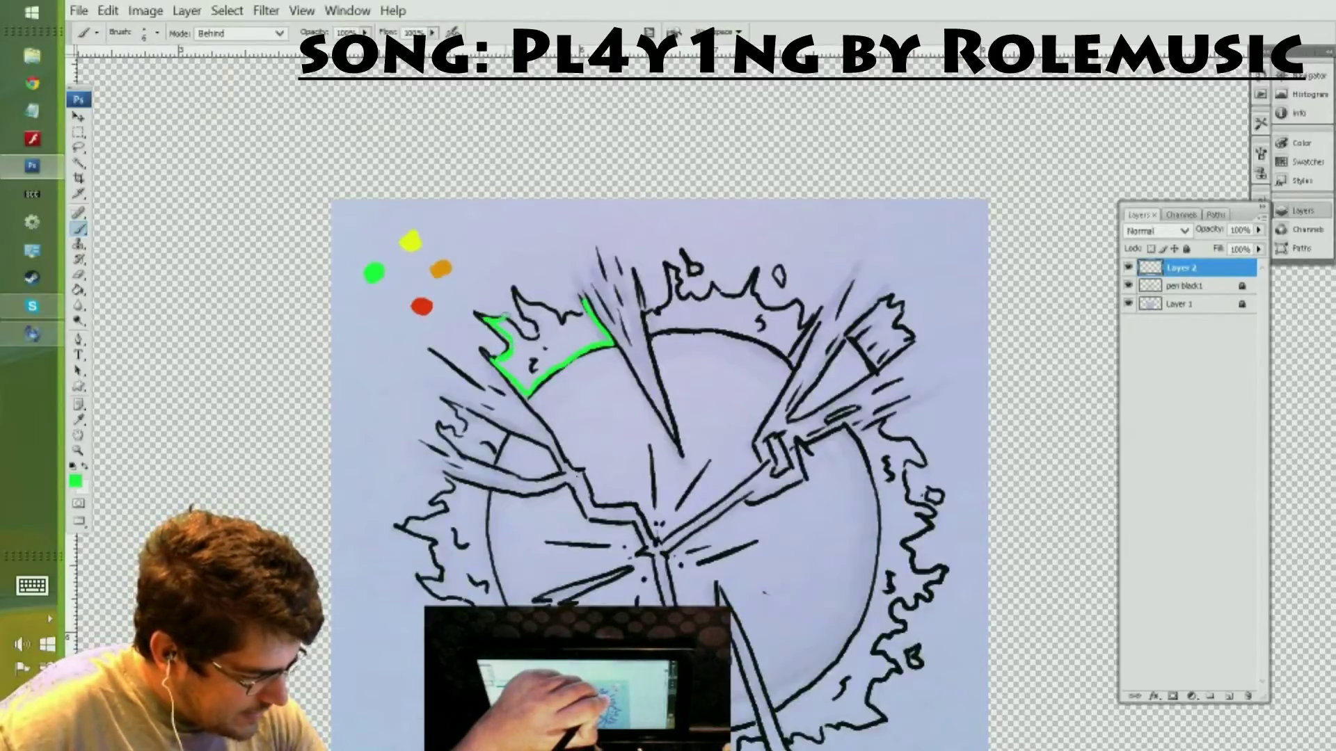
pyautogui.moveTo(511, 328); pyautogui.dragTo(545, 341)
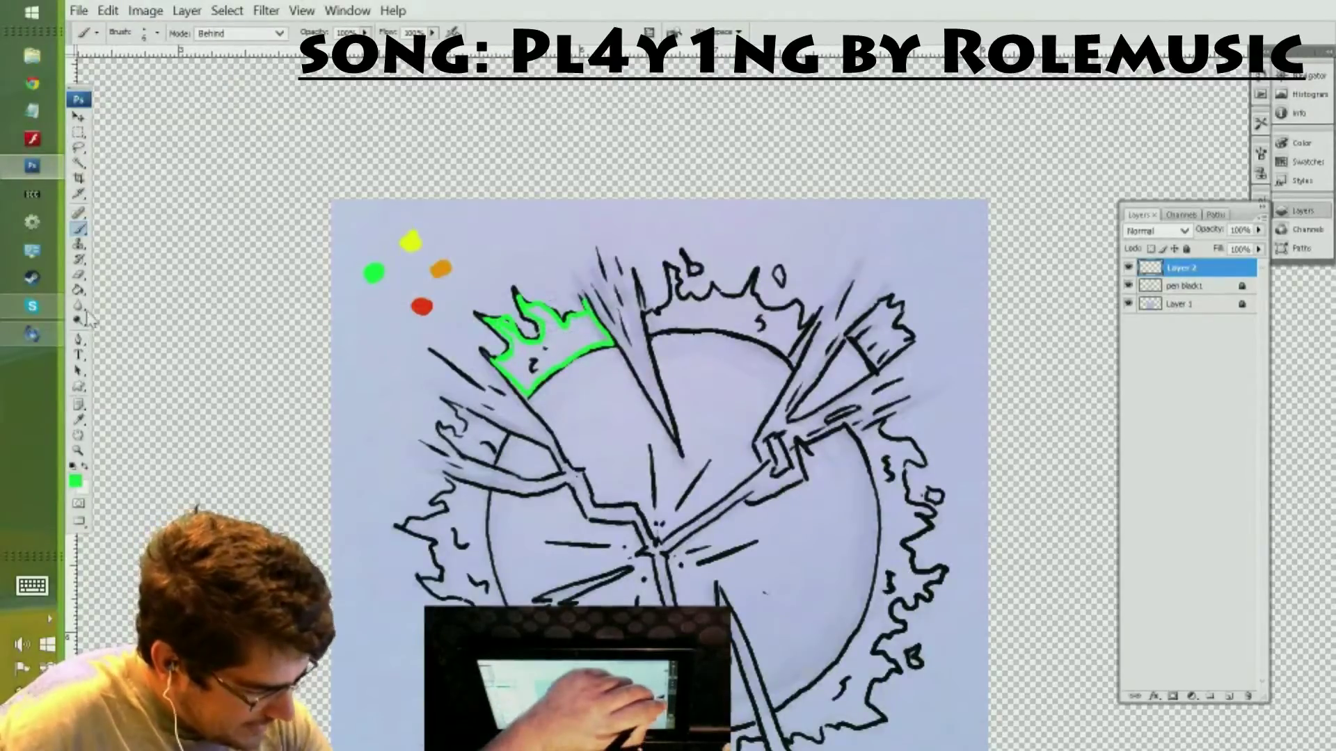
# - Brush the interior of the upper-left flame section solid green, covering the small ink marks inside it
pyautogui.click(78, 275)
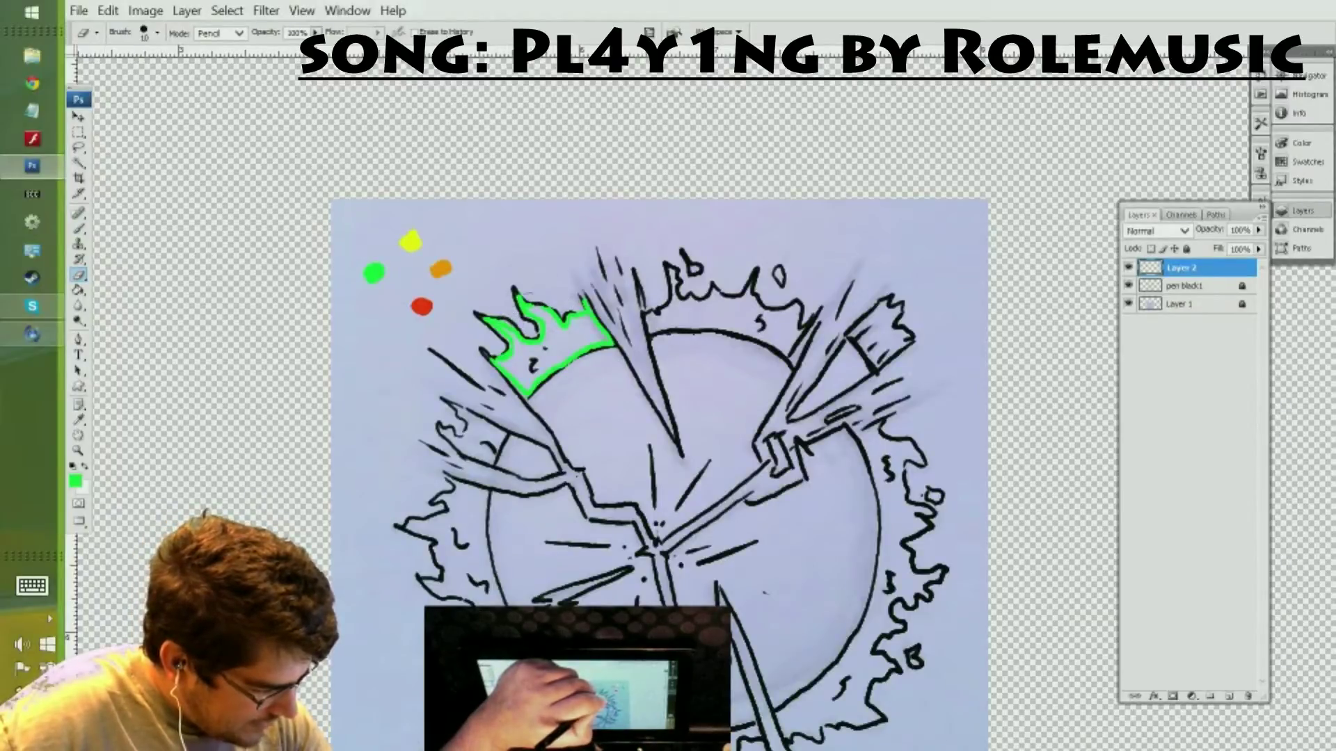
pyautogui.press('b')
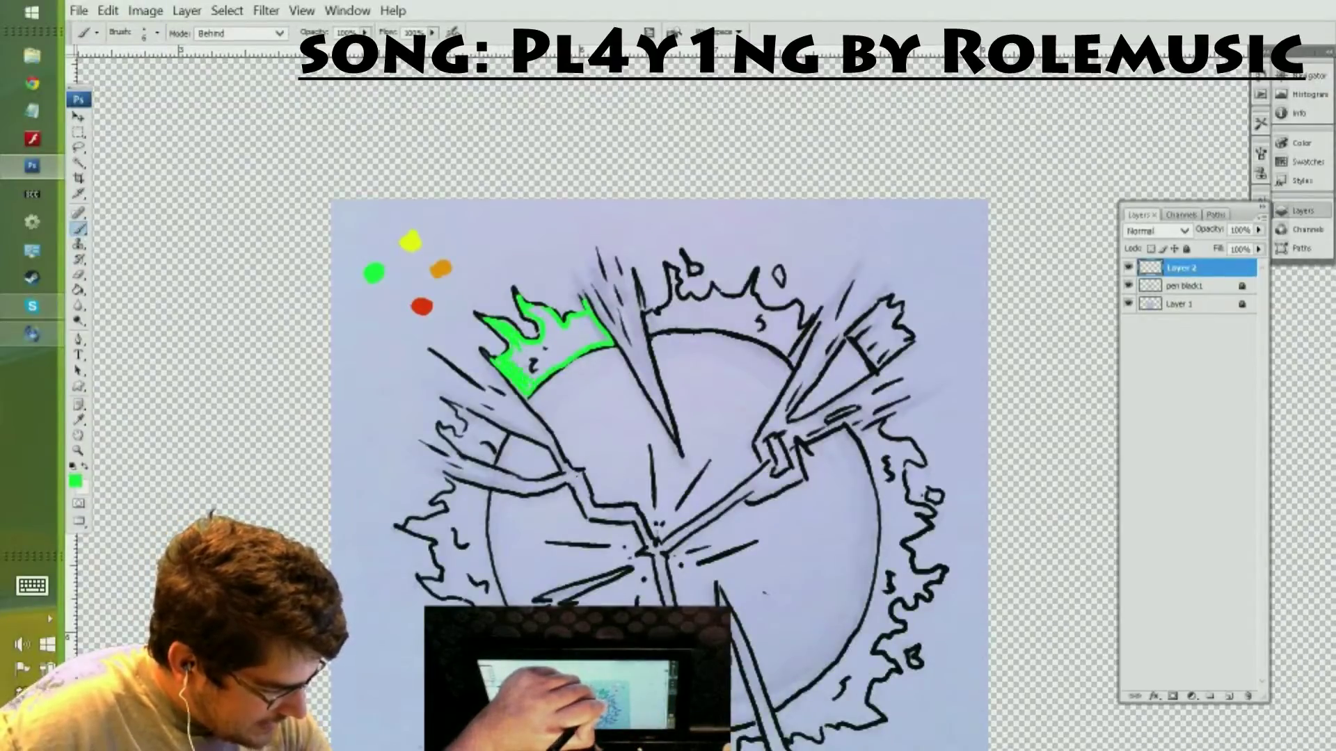
pyautogui.moveTo(523, 361); pyautogui.dragTo(554, 351)
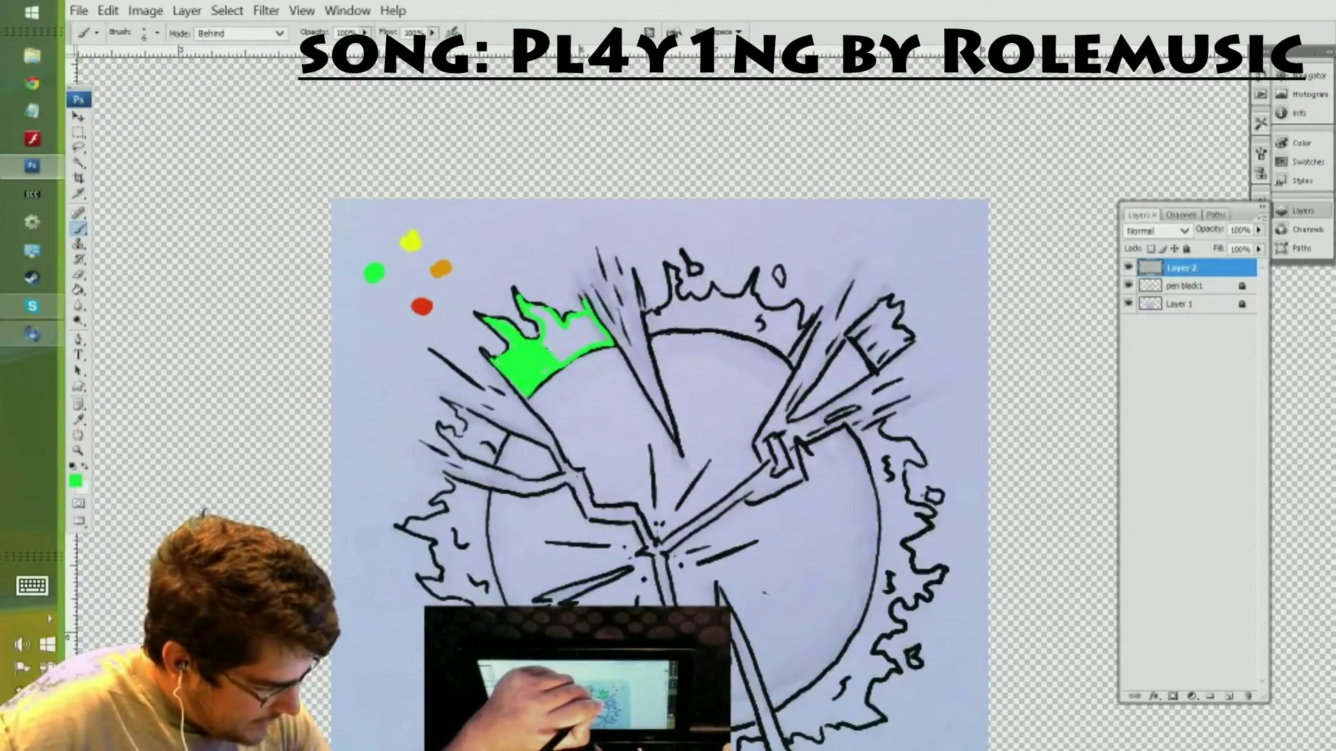
pyautogui.moveTo(545, 338); pyautogui.dragTo(557, 352)
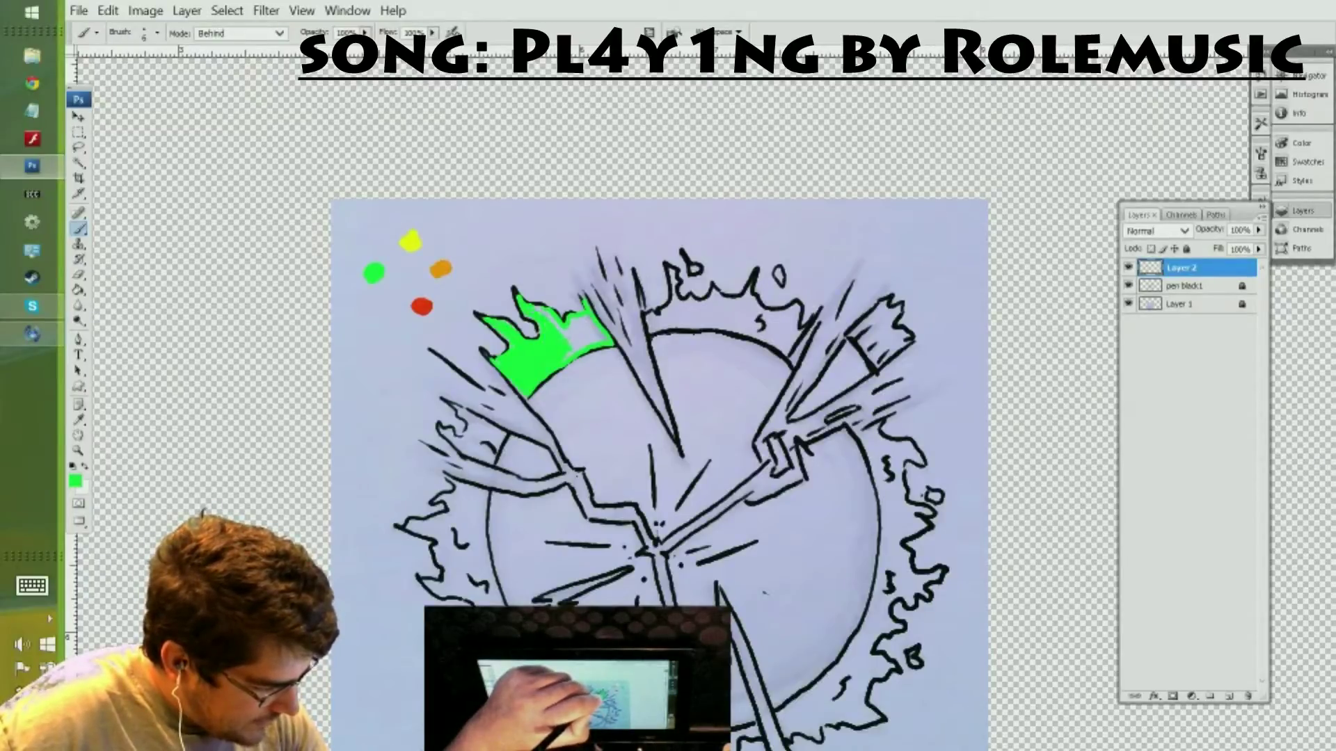
pyautogui.moveTo(576, 344)
pyautogui.mouseDown()
pyautogui.moveTo(567, 358)
pyautogui.moveTo(584, 346)
pyautogui.moveTo(579, 323)
pyautogui.mouseUp()
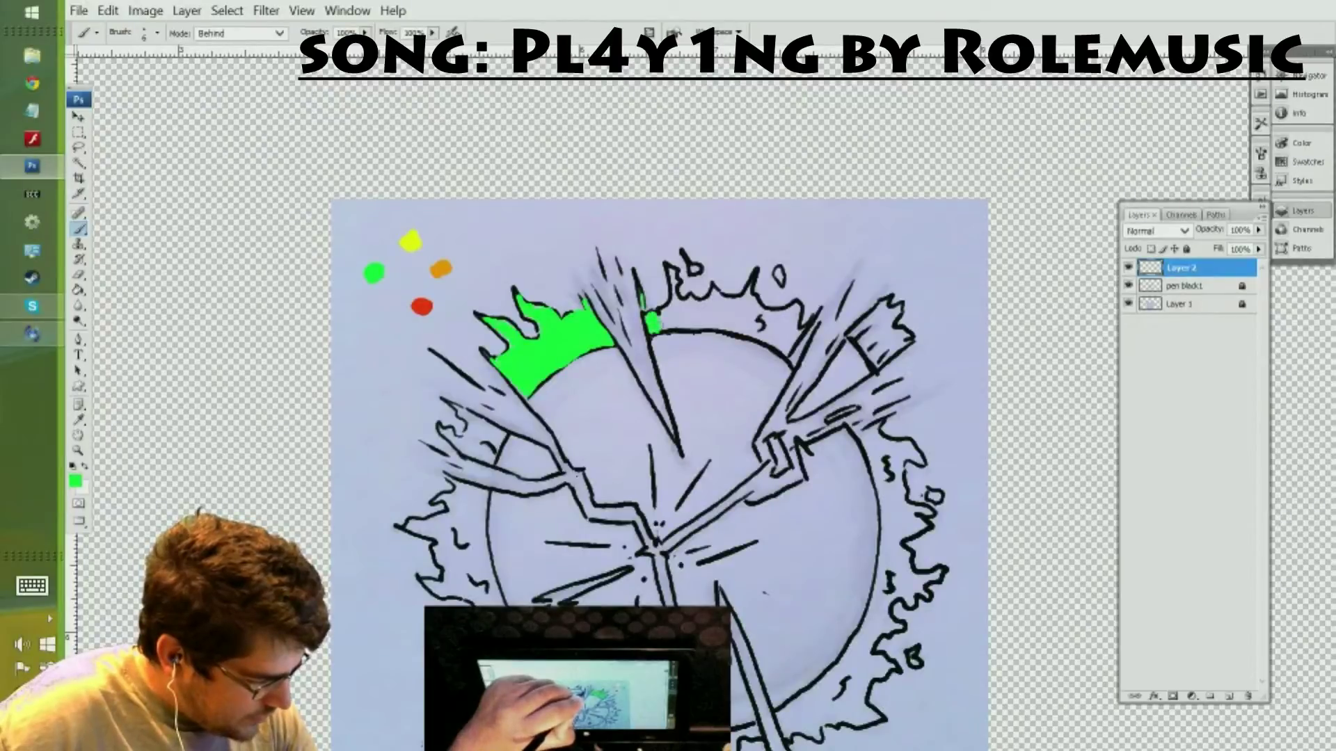
# - Trace the jagged upper edge and right end of the top-center flame section in green
pyautogui.moveTo(659, 311); pyautogui.dragTo(673, 285)
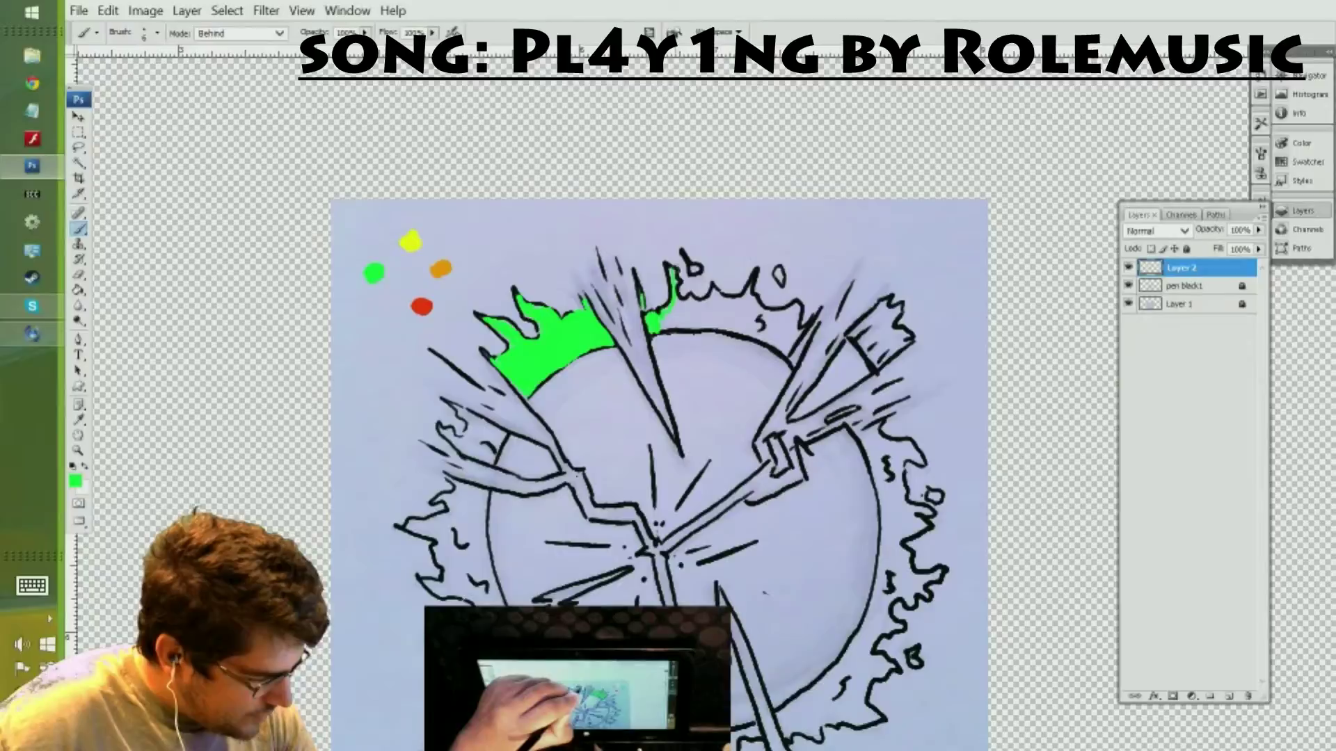
pyautogui.moveTo(675, 286); pyautogui.dragTo(679, 304)
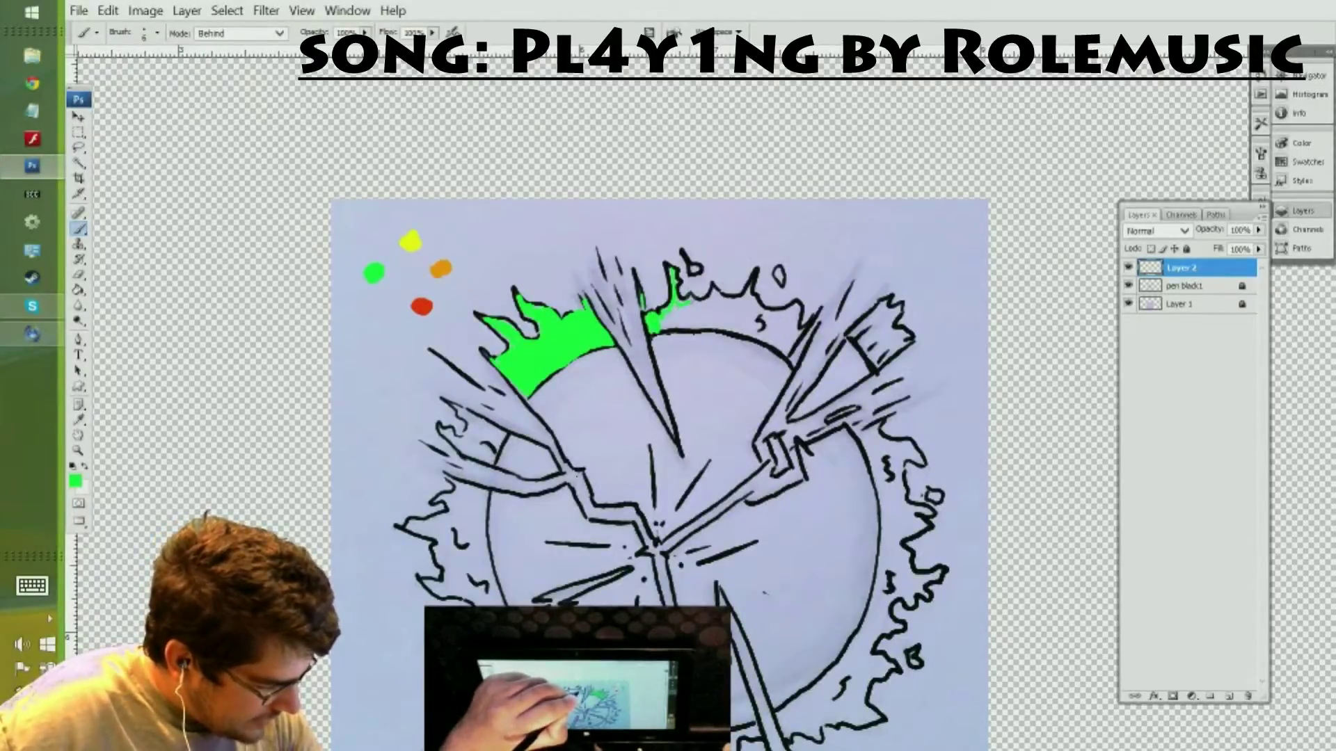
pyautogui.moveTo(695, 306)
pyautogui.mouseDown()
pyautogui.moveTo(716, 284)
pyautogui.moveTo(731, 300)
pyautogui.mouseUp()
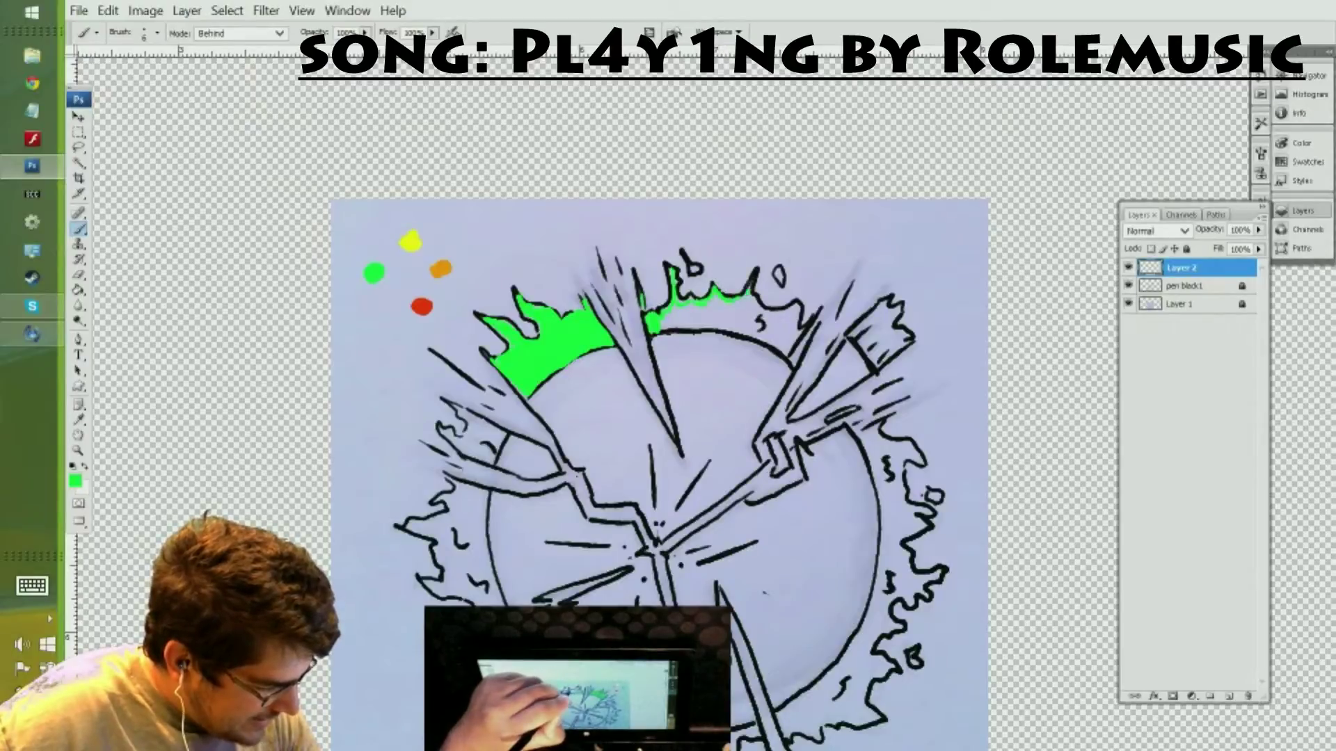
pyautogui.moveTo(758, 270); pyautogui.dragTo(752, 287)
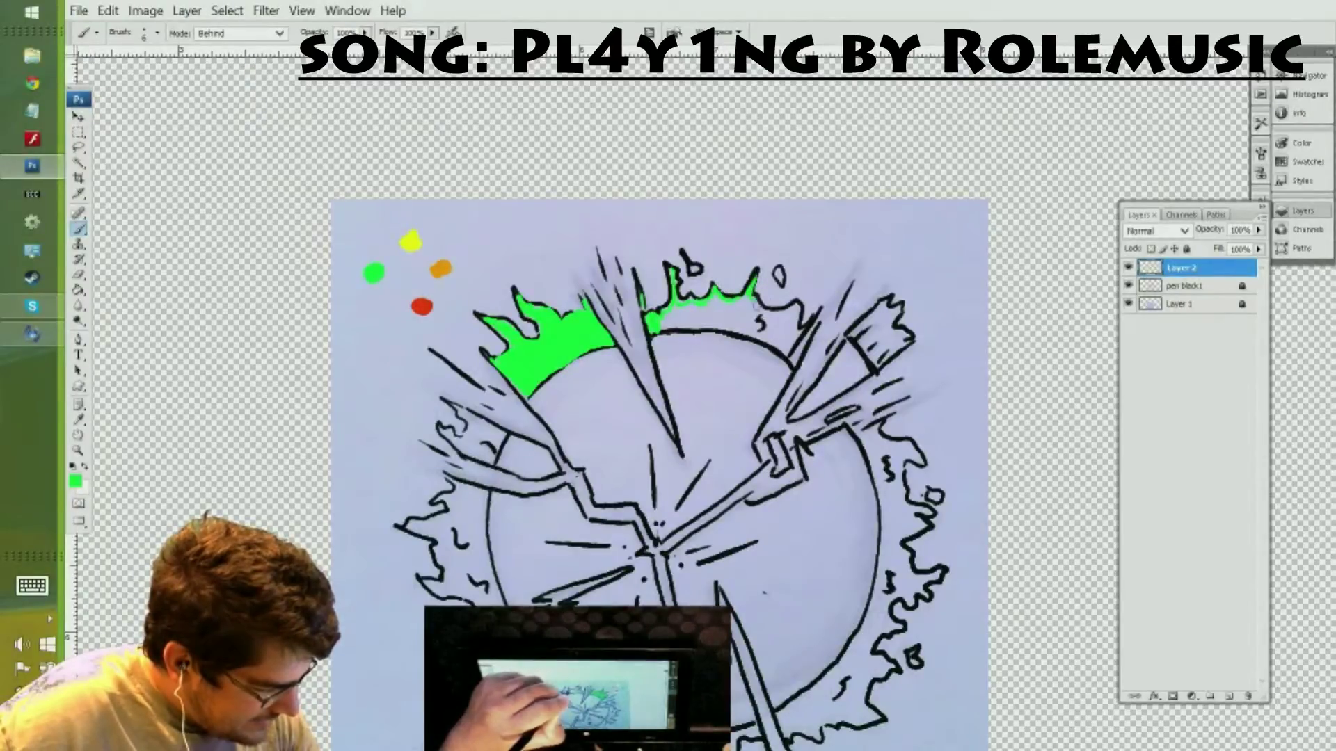
pyautogui.moveTo(756, 299); pyautogui.dragTo(791, 324)
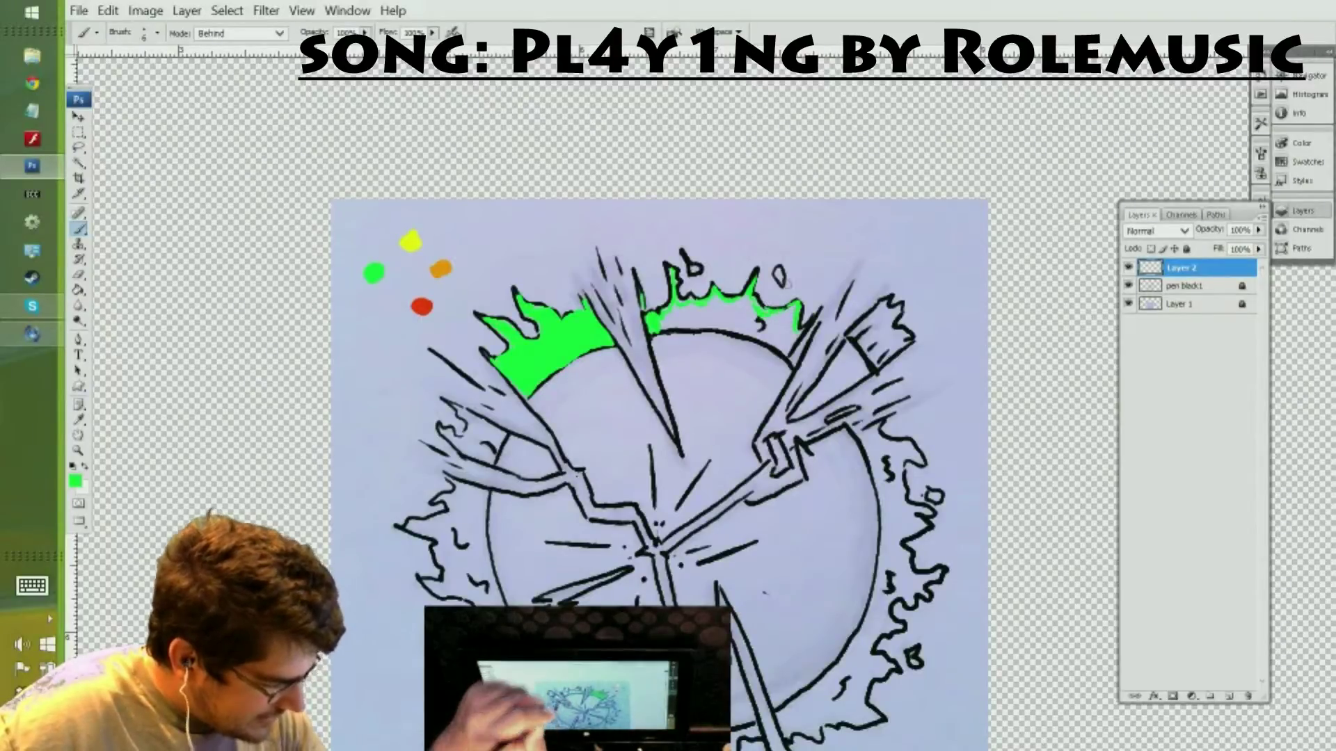
pyautogui.moveTo(788, 327); pyautogui.dragTo(794, 355)
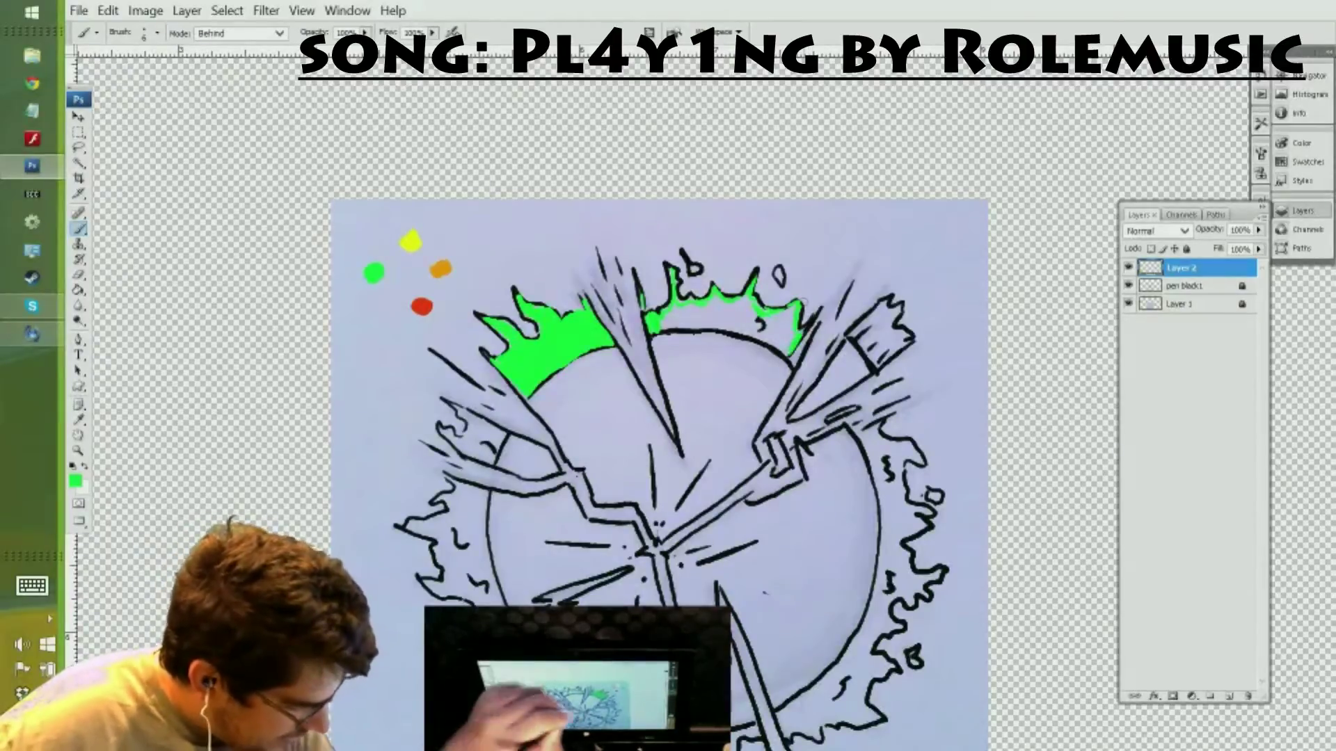
# - Brush green along the circle's edge in the top-center flame section and fill its remaining interior with the Paint Bucket
pyautogui.moveTo(657, 328)
pyautogui.mouseDown()
pyautogui.moveTo(734, 327)
pyautogui.moveTo(720, 315)
pyautogui.moveTo(777, 351)
pyautogui.mouseUp()
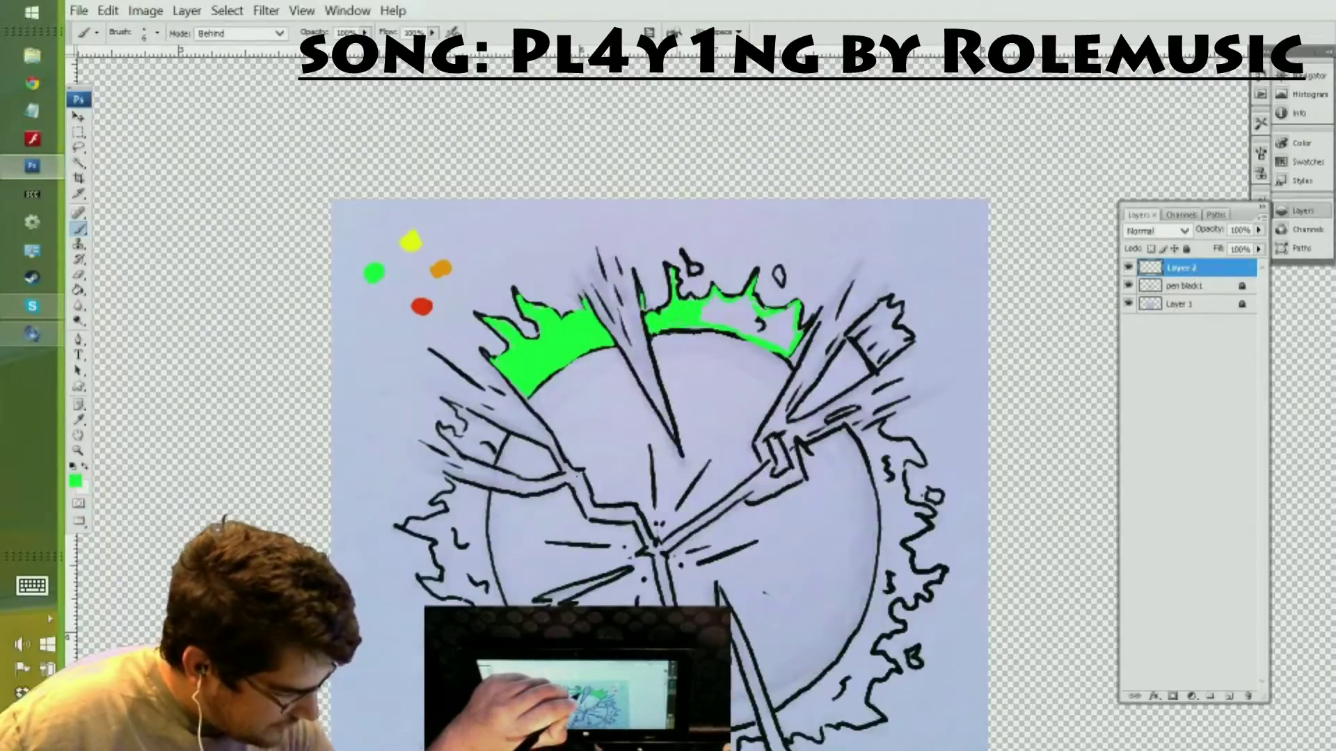
pyautogui.click(79, 286)
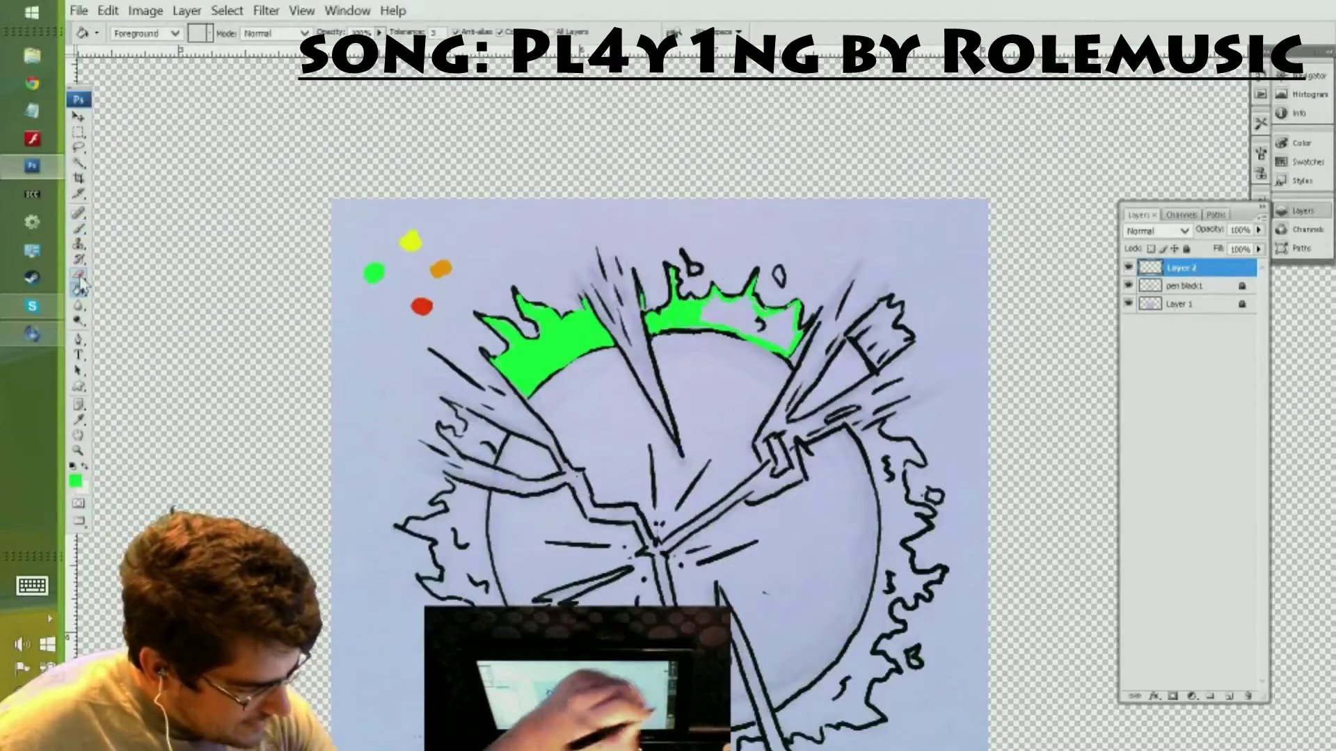
pyautogui.click(743, 315)
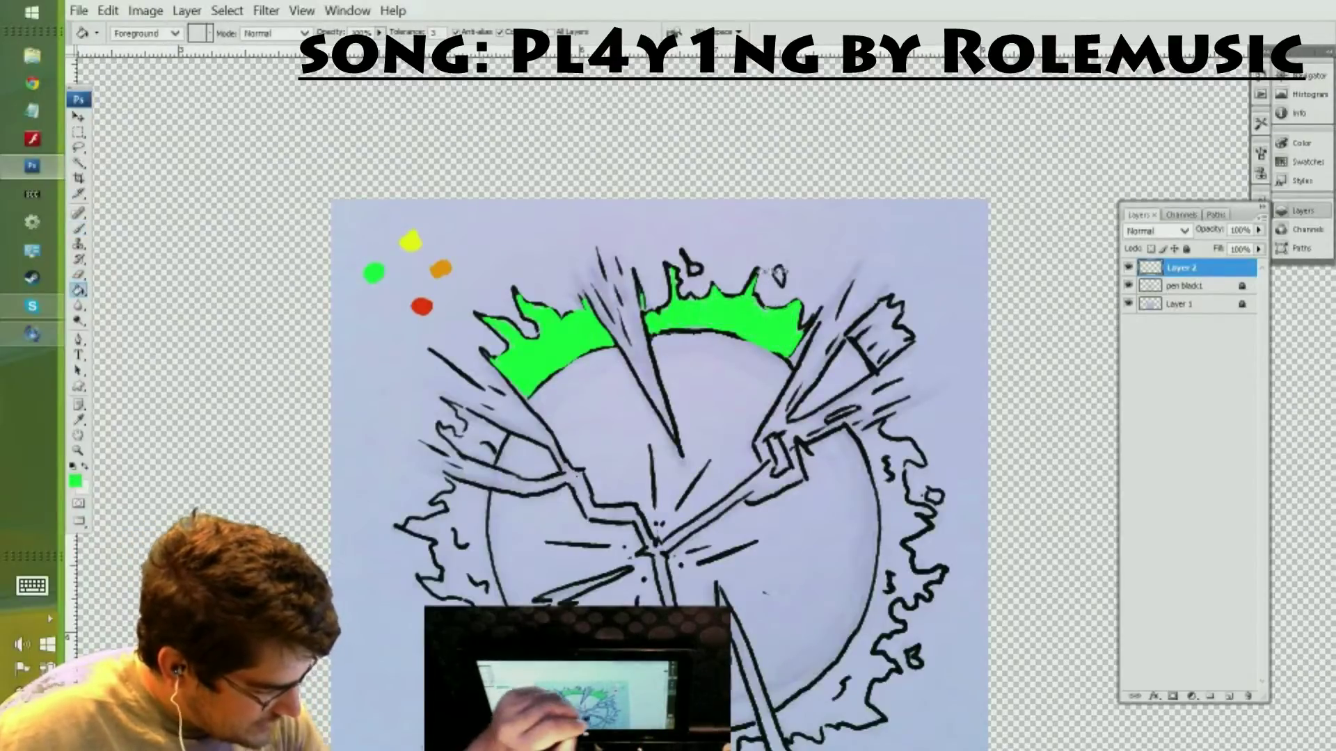
# - Brush the small detached block at the drawing's upper right solid green and outline the large right-hand flame section in green
pyautogui.click(81, 214)
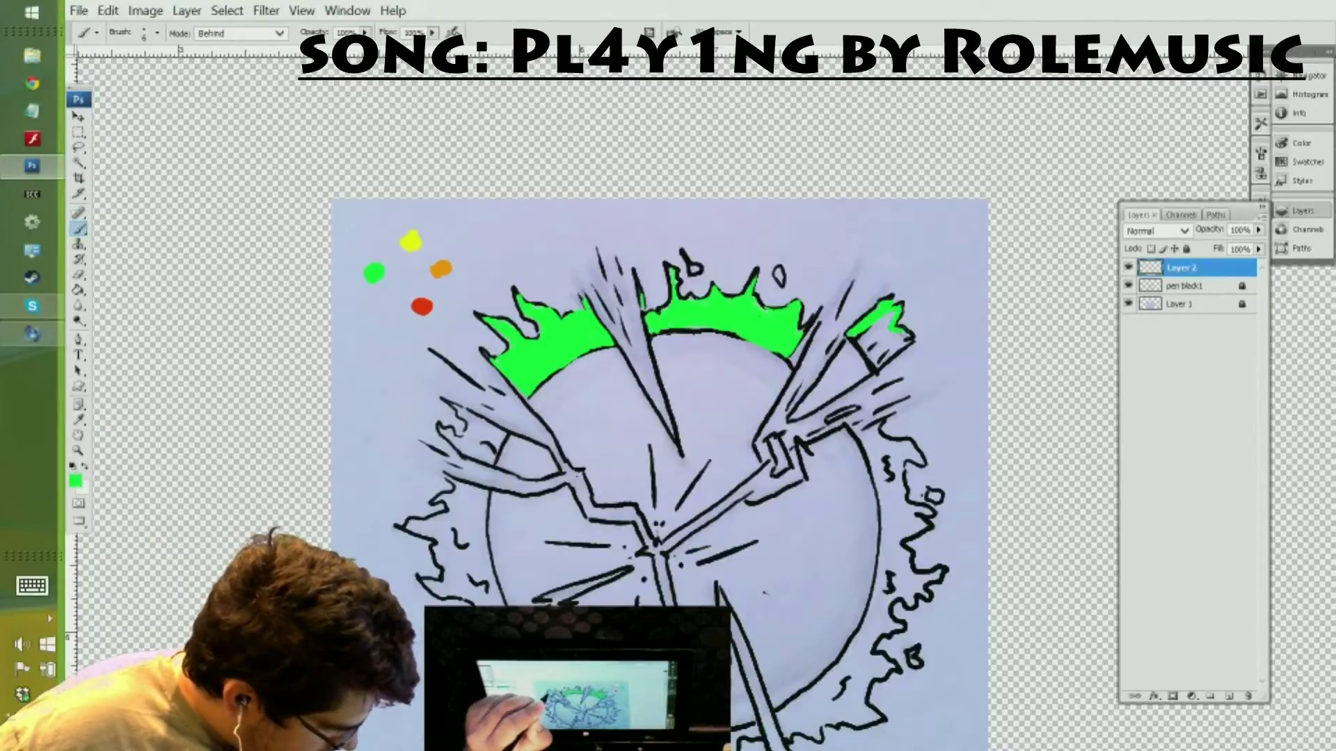
pyautogui.moveTo(909, 327)
pyautogui.mouseDown()
pyautogui.moveTo(867, 368)
pyautogui.moveTo(852, 338)
pyautogui.moveTo(882, 356)
pyautogui.mouseUp()
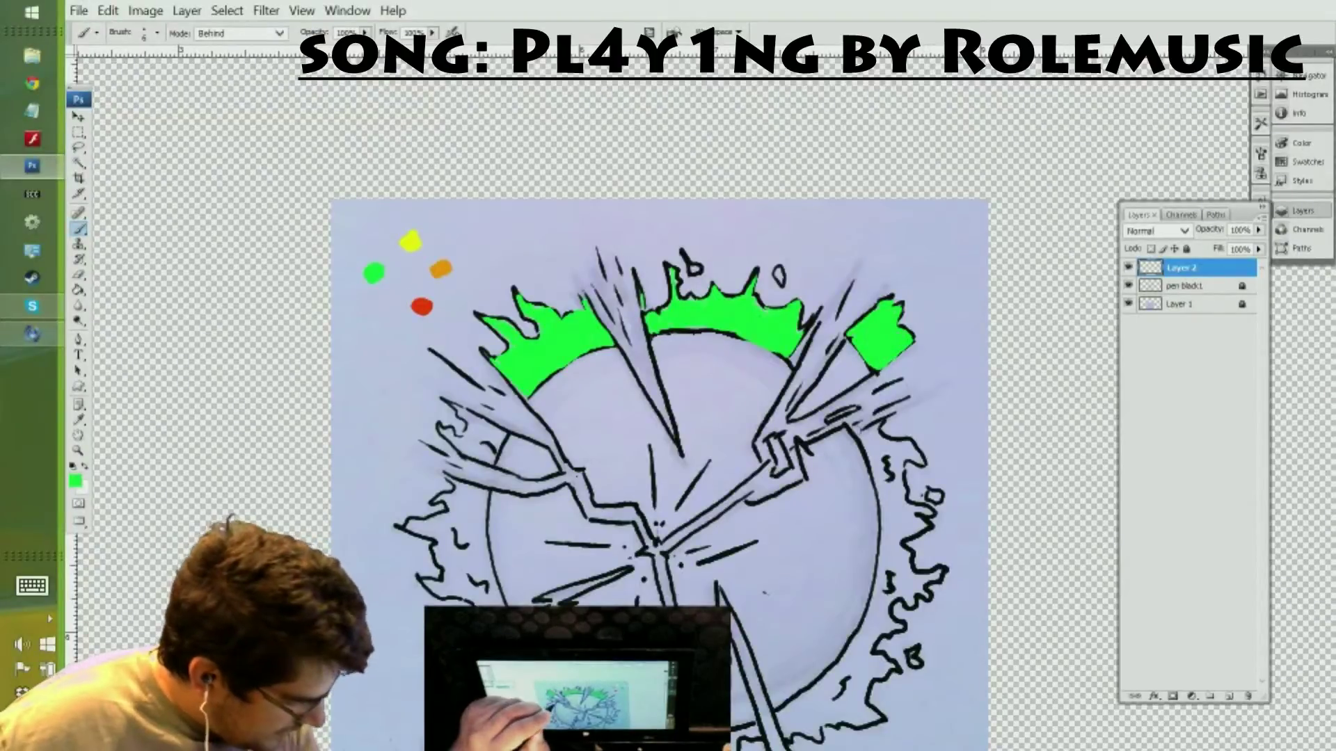
pyautogui.click(860, 429)
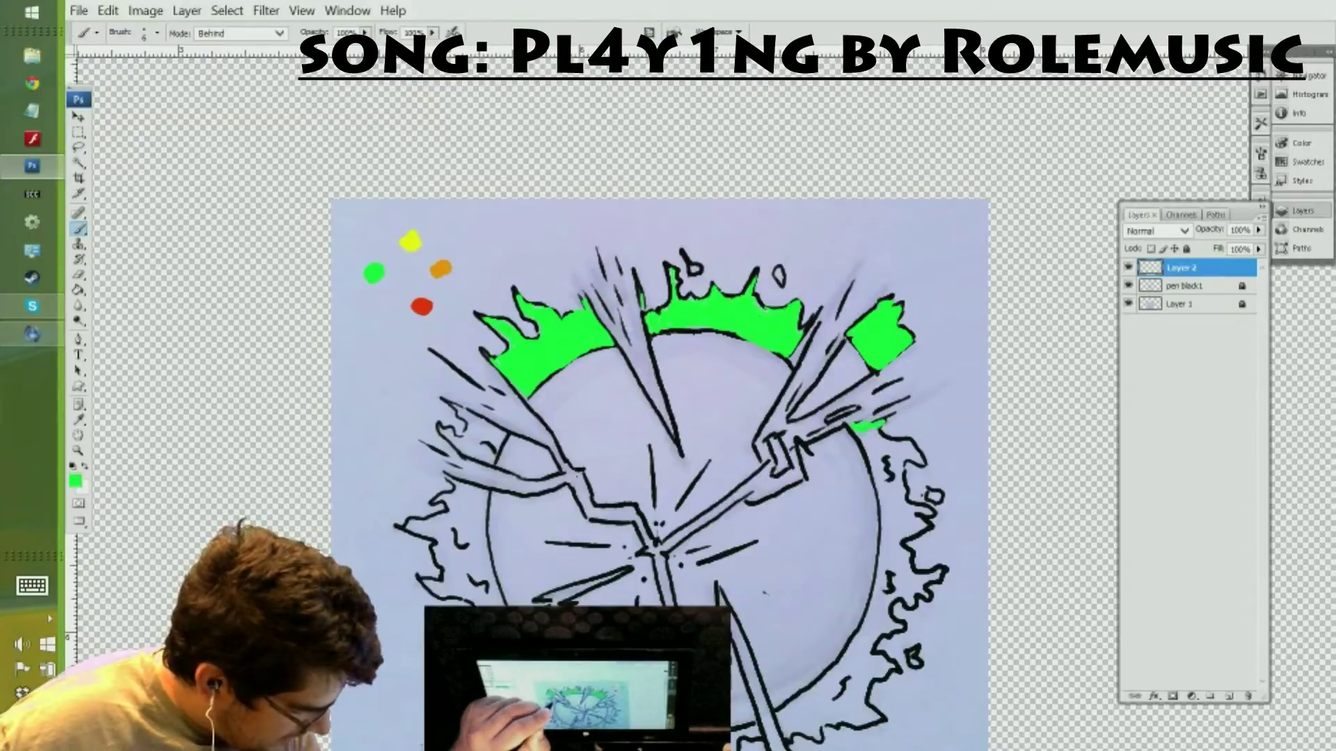
pyautogui.moveTo(863, 427)
pyautogui.mouseDown()
pyautogui.moveTo(928, 462)
pyautogui.moveTo(904, 483)
pyautogui.moveTo(934, 516)
pyautogui.moveTo(903, 546)
pyautogui.moveTo(919, 579)
pyautogui.moveTo(943, 569)
pyautogui.moveTo(927, 600)
pyautogui.moveTo(890, 600)
pyautogui.moveTo(894, 629)
pyautogui.moveTo(870, 657)
pyautogui.moveTo(869, 723)
pyautogui.moveTo(796, 734)
pyautogui.moveTo(779, 727)
pyautogui.moveTo(886, 574)
pyautogui.moveTo(785, 721)
pyautogui.moveTo(827, 675)
pyautogui.moveTo(872, 449)
pyautogui.mouseUp()
# - Try to fill the interior of the outlined right-hand flame section with green using the Paint Bucket, undoing each fill
pyautogui.click(79, 290)
pyautogui.click(895, 497)
pyautogui.click(108, 11)
pyautogui.click(136, 30)
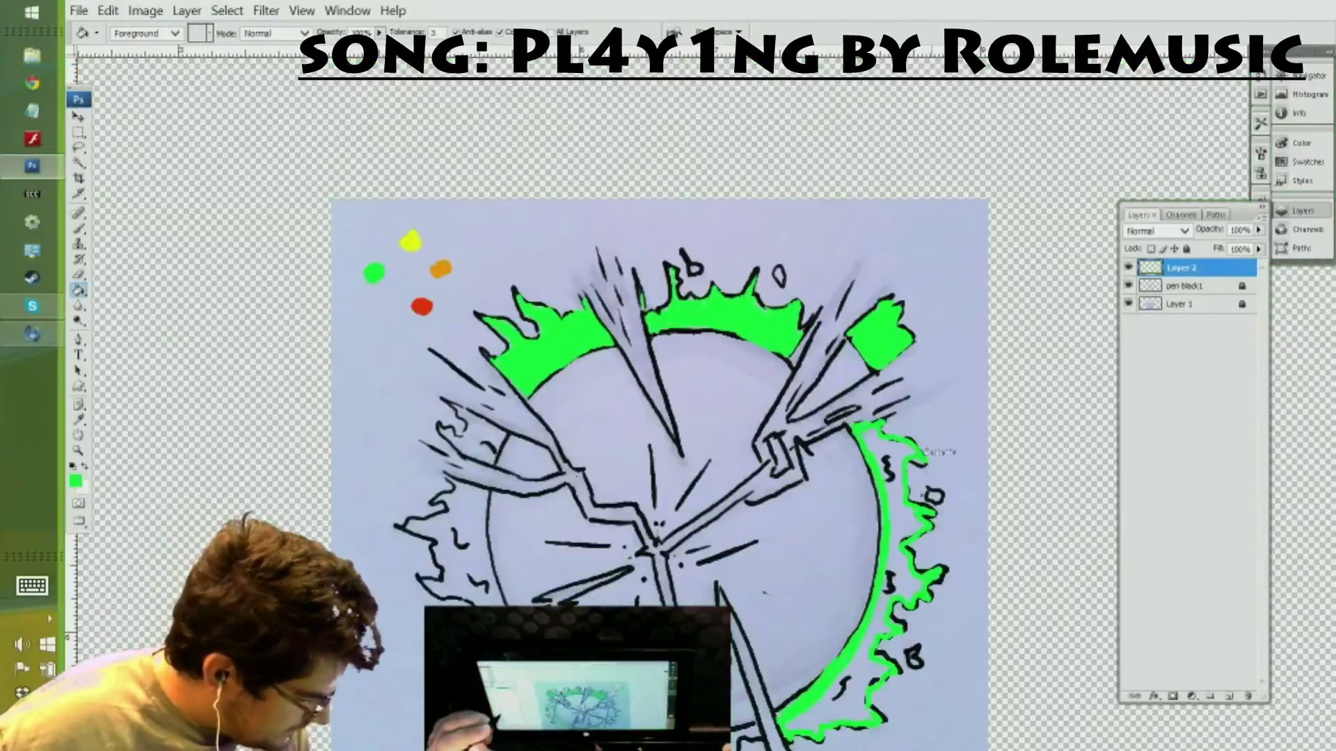
pyautogui.click(907, 527)
pyautogui.click(108, 10)
pyautogui.click(121, 22)
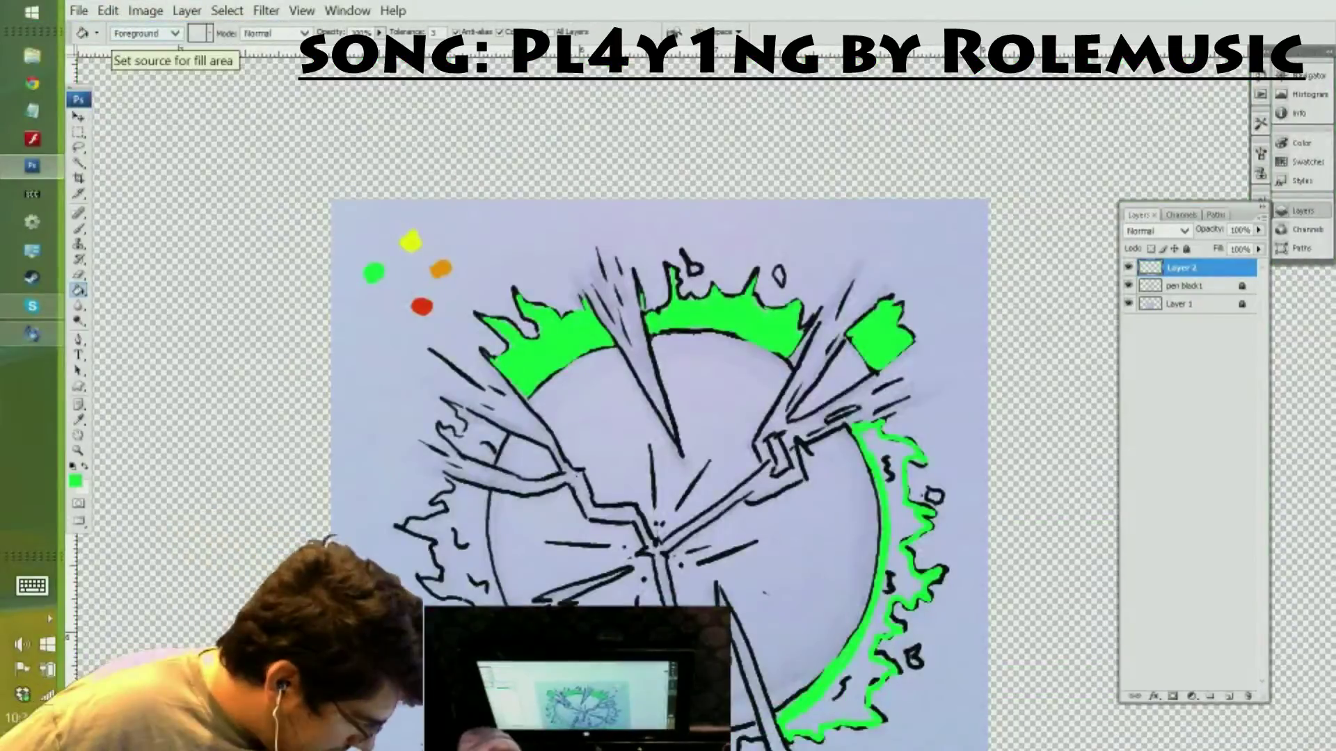
pyautogui.press('b')
pyautogui.click(1191, 268)
pyautogui.click(78, 290)
pyautogui.click(904, 529)
pyautogui.click(108, 11)
pyautogui.click(122, 25)
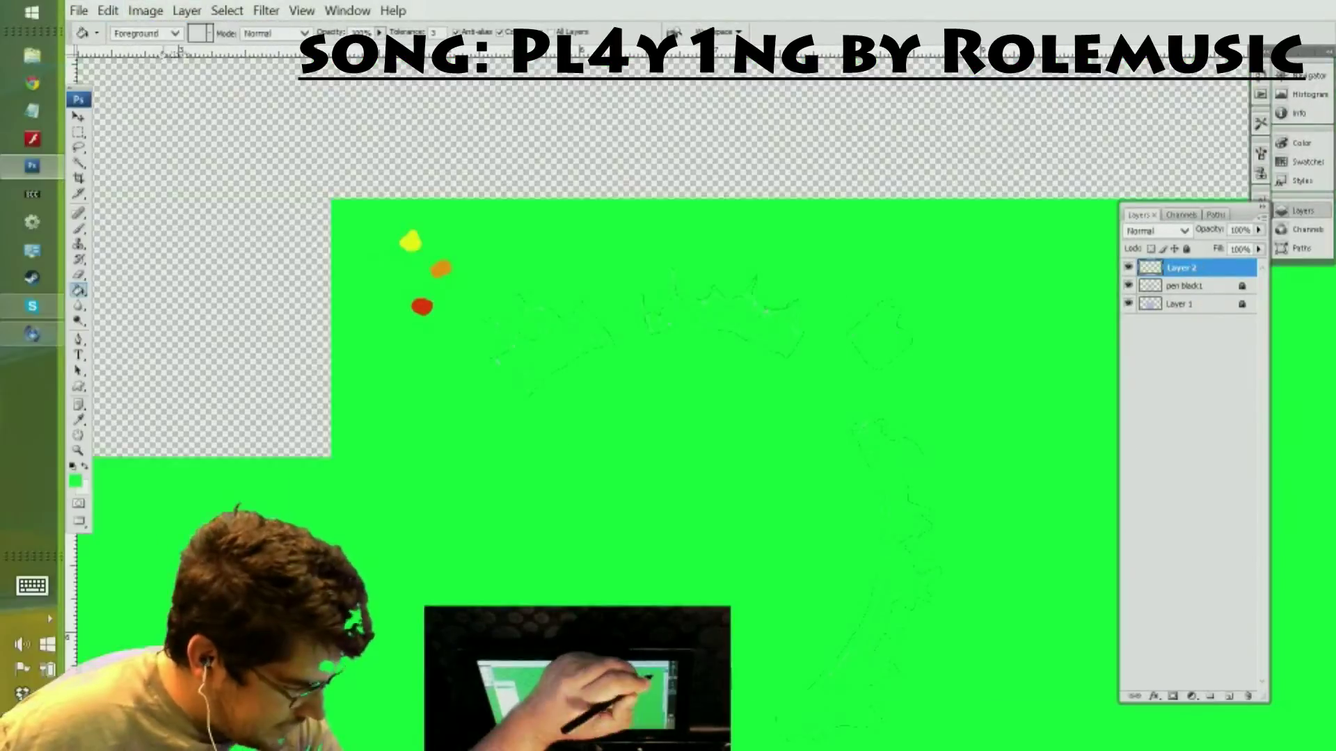
# - Set the Brush tool's painting mode to Normal
pyautogui.click(79, 229)
pyautogui.click(280, 34)
pyautogui.click(210, 51)
# - Try the green Paint Bucket fill inside the right-hand flames once more and undo it
pyautogui.click(79, 290)
pyautogui.click(904, 529)
pyautogui.click(108, 11)
pyautogui.click(122, 24)
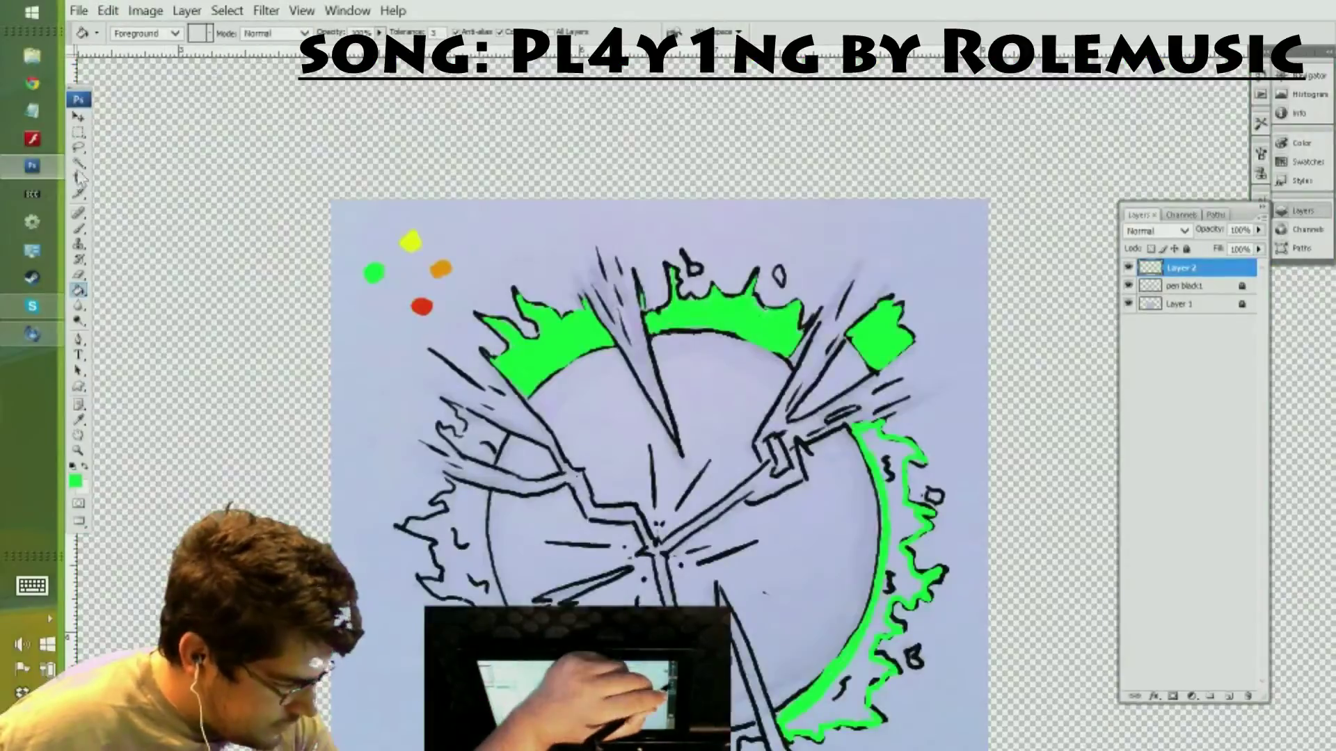
# - Brush the upper part of the right-hand flame section green and fill the rest of it with the Paint Bucket
pyautogui.click(79, 229)
pyautogui.moveTo(873, 434)
pyautogui.mouseDown()
pyautogui.moveTo(904, 487)
pyautogui.moveTo(894, 535)
pyautogui.moveTo(918, 528)
pyautogui.mouseUp()
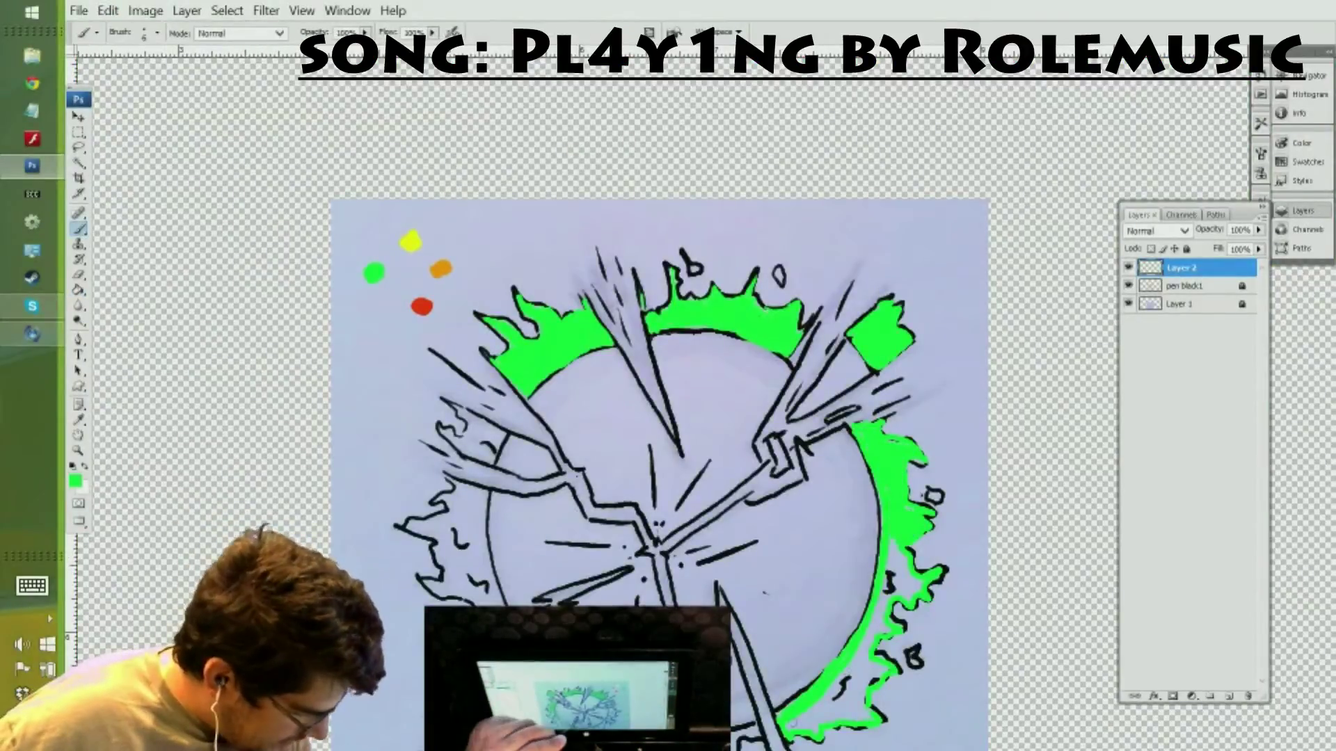
pyautogui.hscroll(1, 659, 417)
pyautogui.click(78, 290)
pyautogui.click(824, 678)
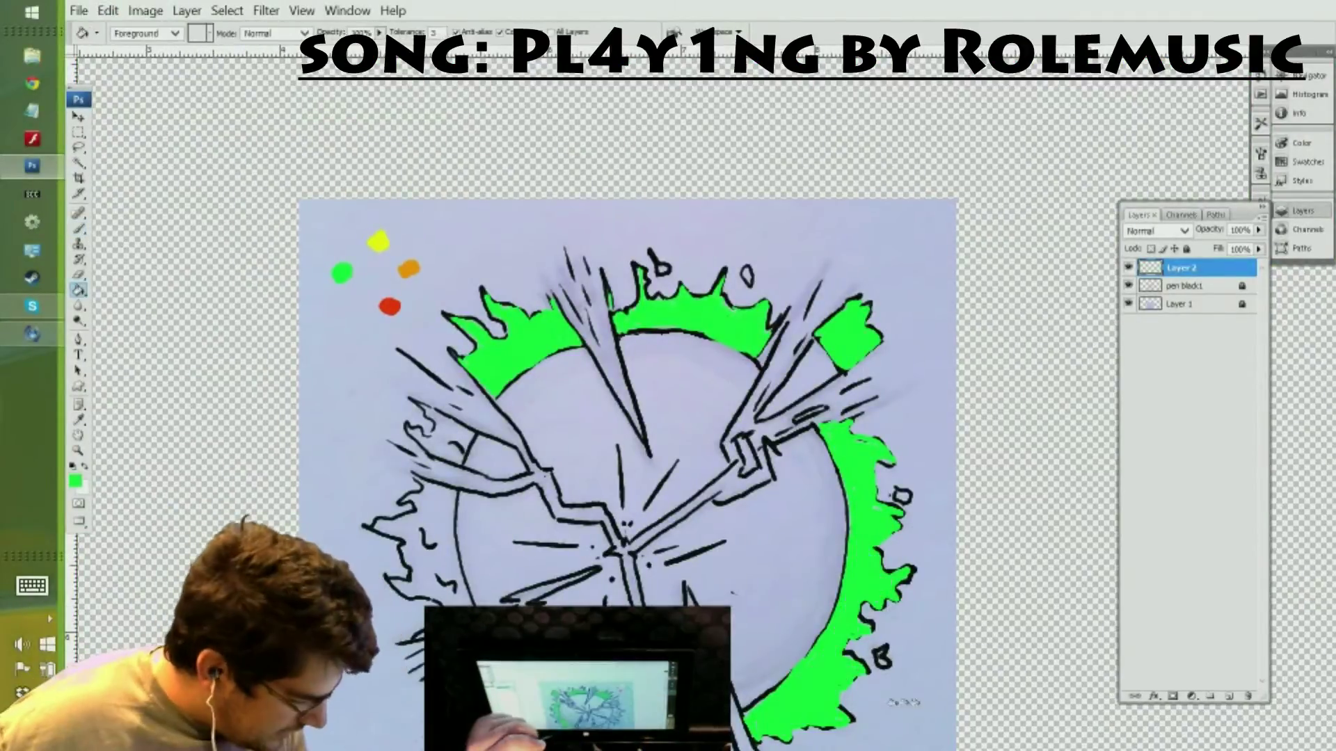
# - Outline the inner edges of the left and lower-left flame sections in green with the Brush
pyautogui.click(79, 435)
pyautogui.moveTo(626, 501); pyautogui.dragTo(653, 368)
pyautogui.click(78, 229)
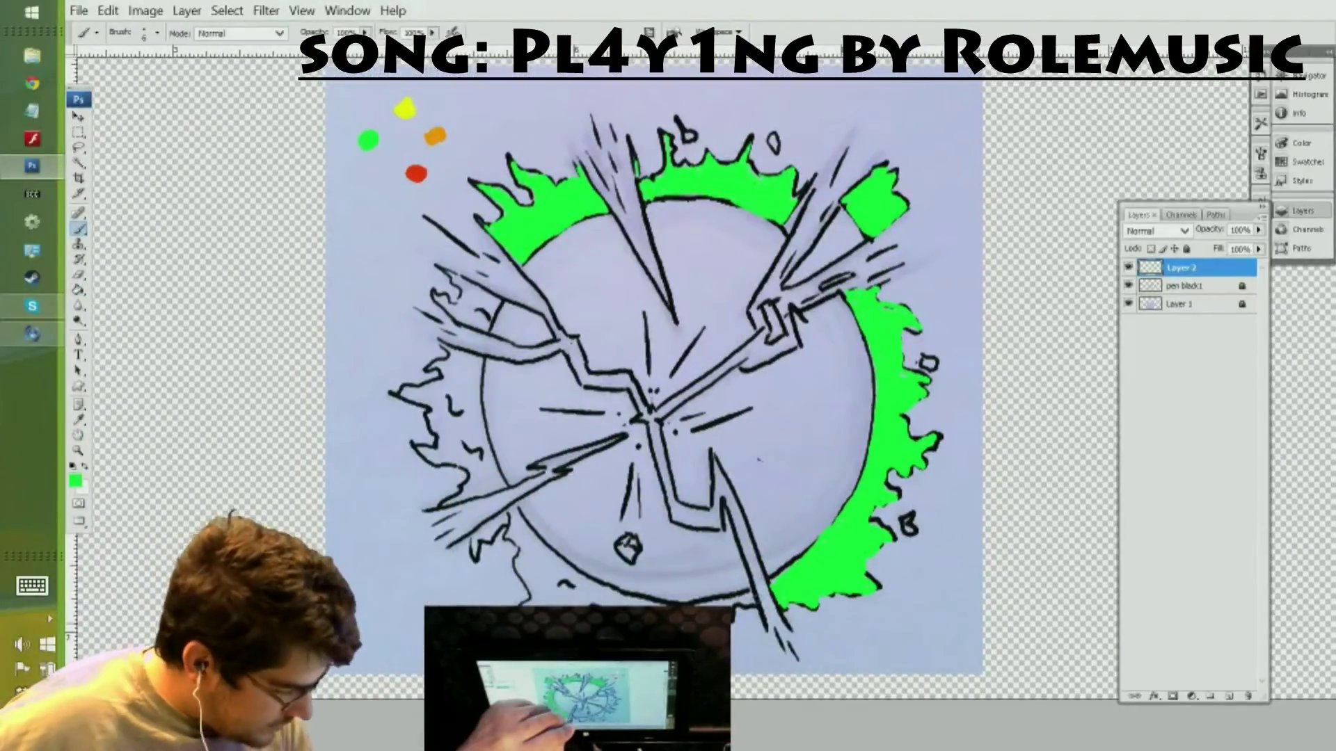
pyautogui.moveTo(755, 595)
pyautogui.mouseDown()
pyautogui.moveTo(647, 601)
pyautogui.moveTo(581, 578)
pyautogui.moveTo(511, 506)
pyautogui.moveTo(473, 558)
pyautogui.moveTo(512, 537)
pyautogui.moveTo(523, 598)
pyautogui.mouseUp()
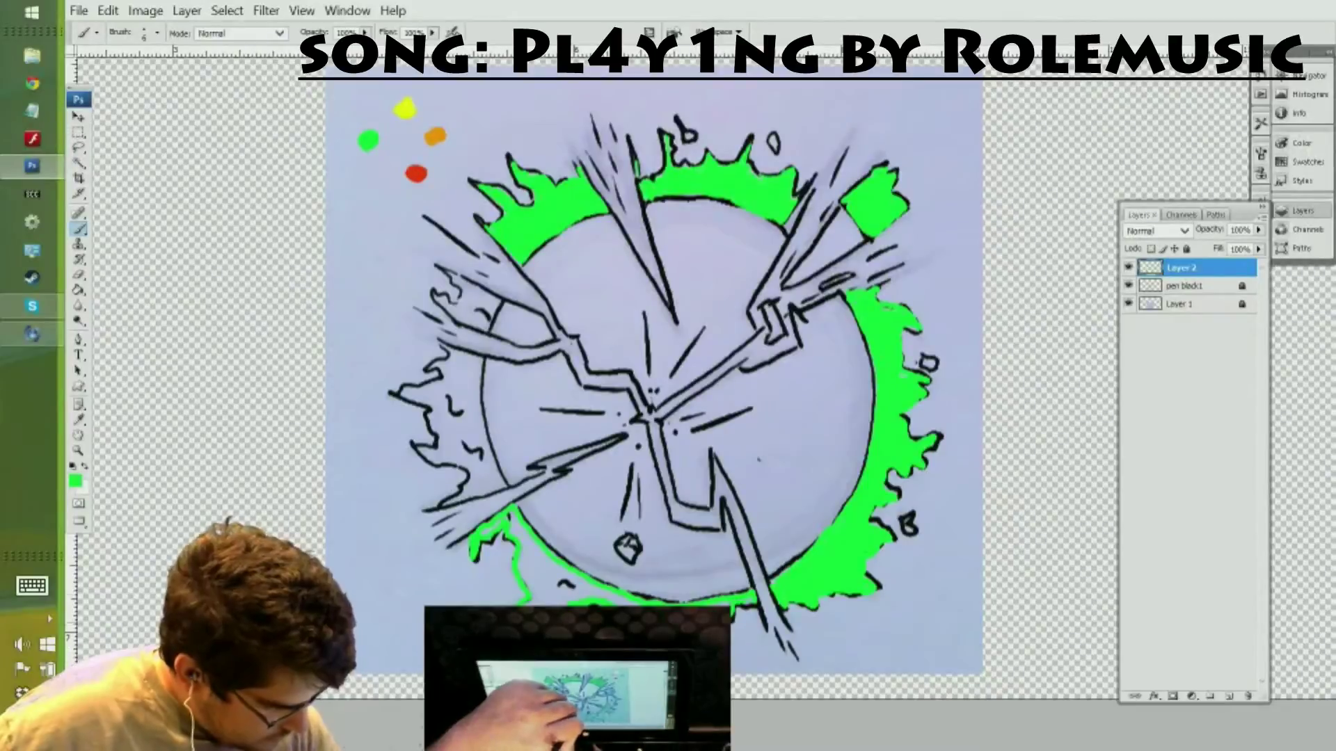
pyautogui.moveTo(498, 490)
pyautogui.mouseDown()
pyautogui.moveTo(459, 480)
pyautogui.moveTo(417, 435)
pyautogui.moveTo(438, 358)
pyautogui.moveTo(482, 359)
pyautogui.moveTo(503, 487)
pyautogui.mouseUp()
pyautogui.moveTo(487, 330)
pyautogui.mouseDown()
pyautogui.moveTo(448, 268)
pyautogui.moveTo(504, 300)
pyautogui.mouseUp()
pyautogui.moveTo(505, 300); pyautogui.dragTo(492, 330)
# - Brush green accents onto the streaks that shoot outward where the cracks break through the flame ring
pyautogui.moveTo(425, 217); pyautogui.dragTo(477, 254)
pyautogui.moveTo(592, 114); pyautogui.dragTo(616, 156)
pyautogui.moveTo(613, 174); pyautogui.dragTo(622, 206)
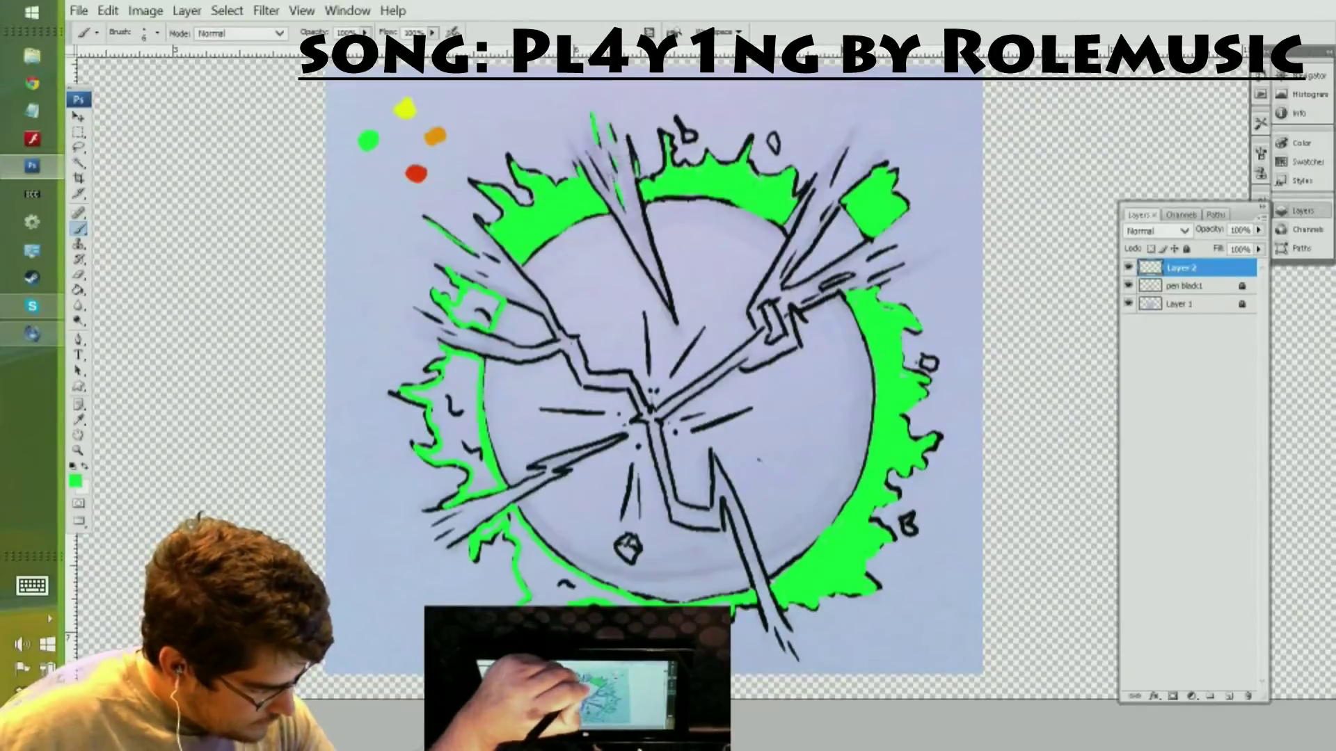
pyautogui.moveTo(847, 154); pyautogui.dragTo(820, 220)
pyautogui.moveTo(897, 242); pyautogui.dragTo(870, 260)
pyautogui.moveTo(840, 274)
pyautogui.mouseDown()
pyautogui.moveTo(828, 285)
pyautogui.moveTo(848, 276)
pyautogui.mouseUp()
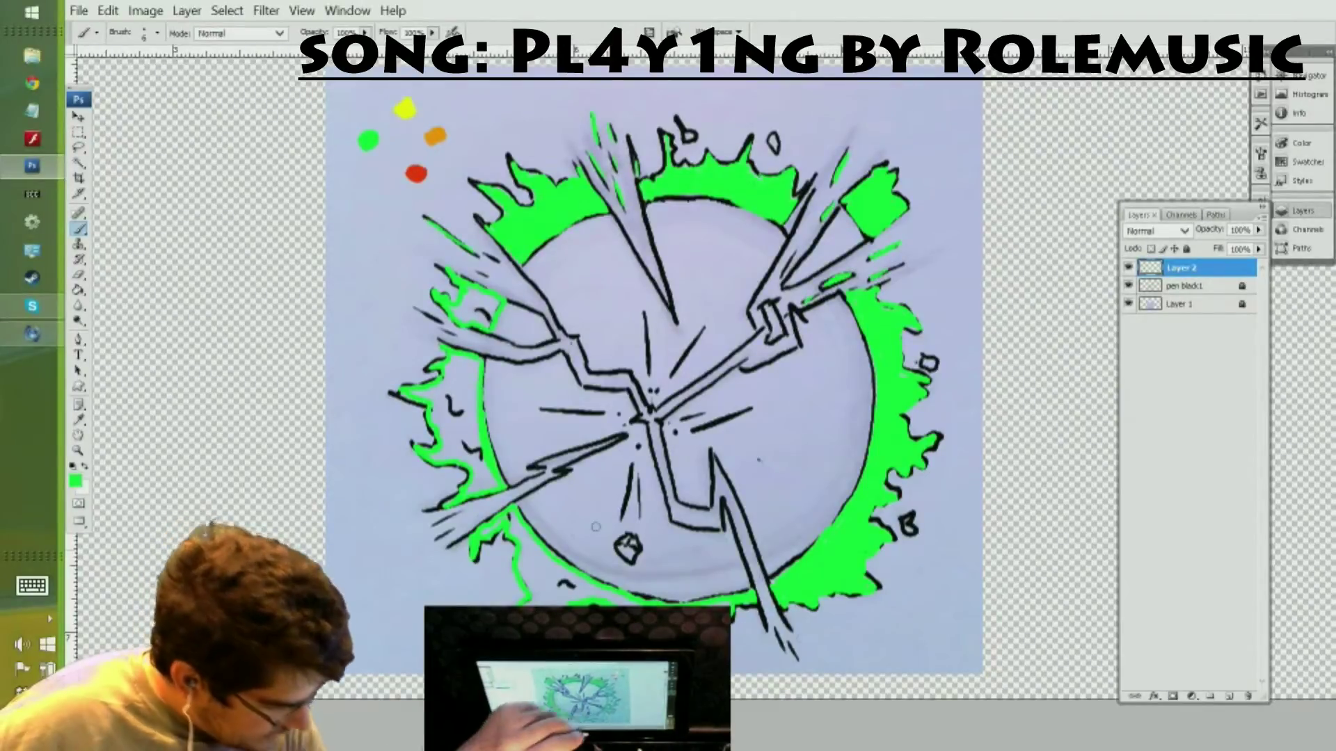
pyautogui.moveTo(775, 626); pyautogui.dragTo(796, 657)
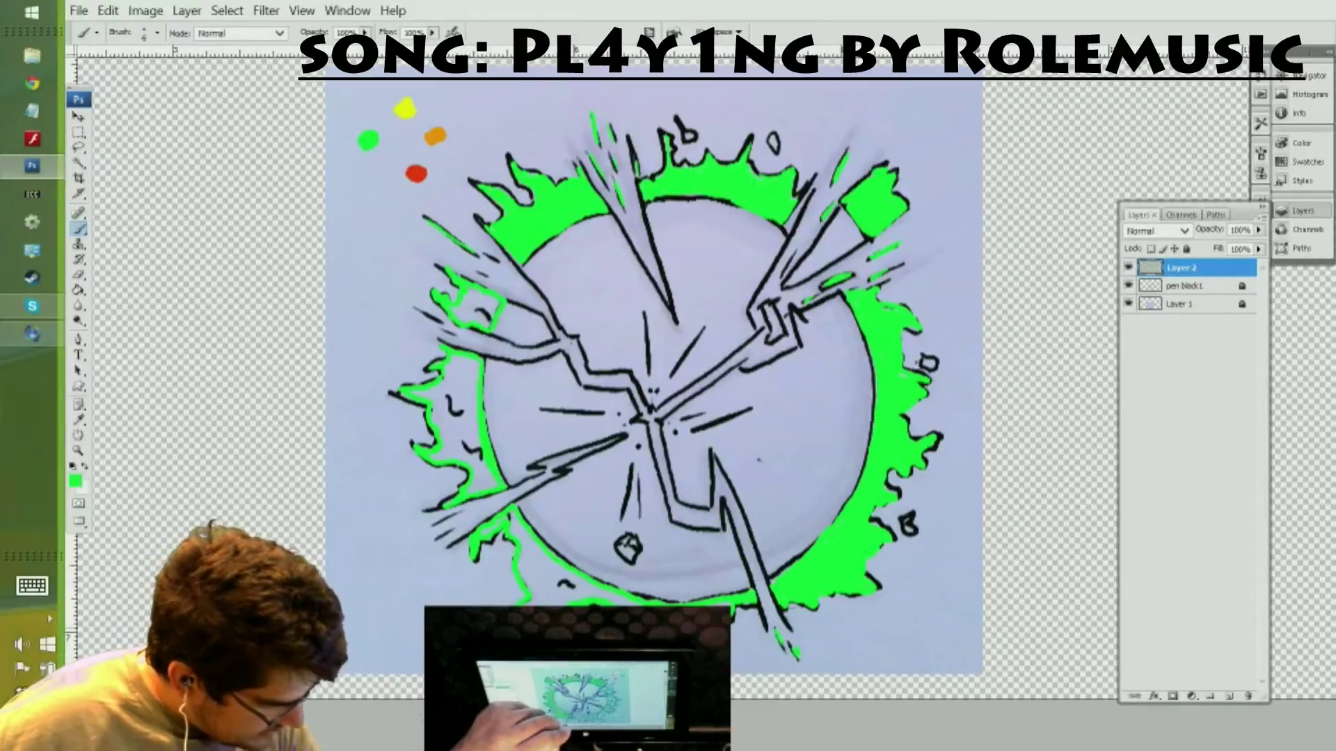
pyautogui.moveTo(438, 524); pyautogui.dragTo(456, 515)
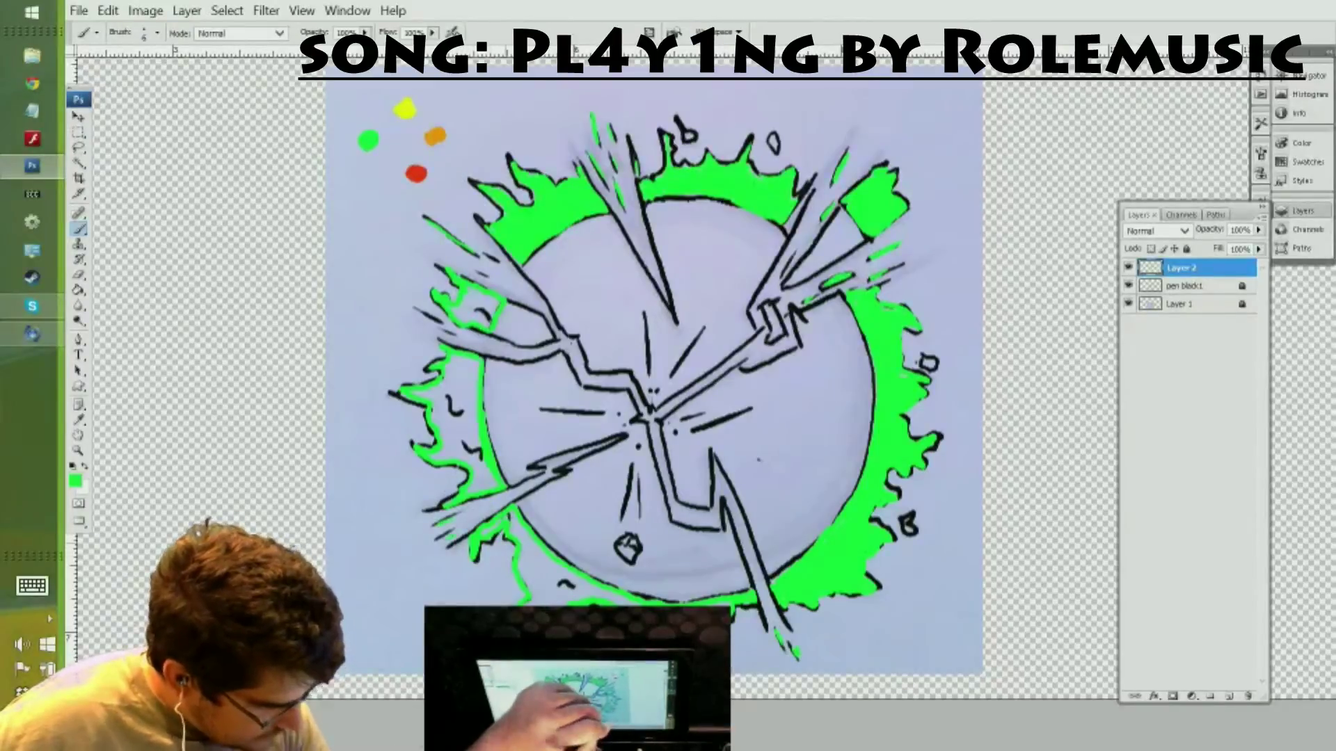
# - Dab small green dots around the point at the circle's center where the cracks meet
pyautogui.click(638, 448)
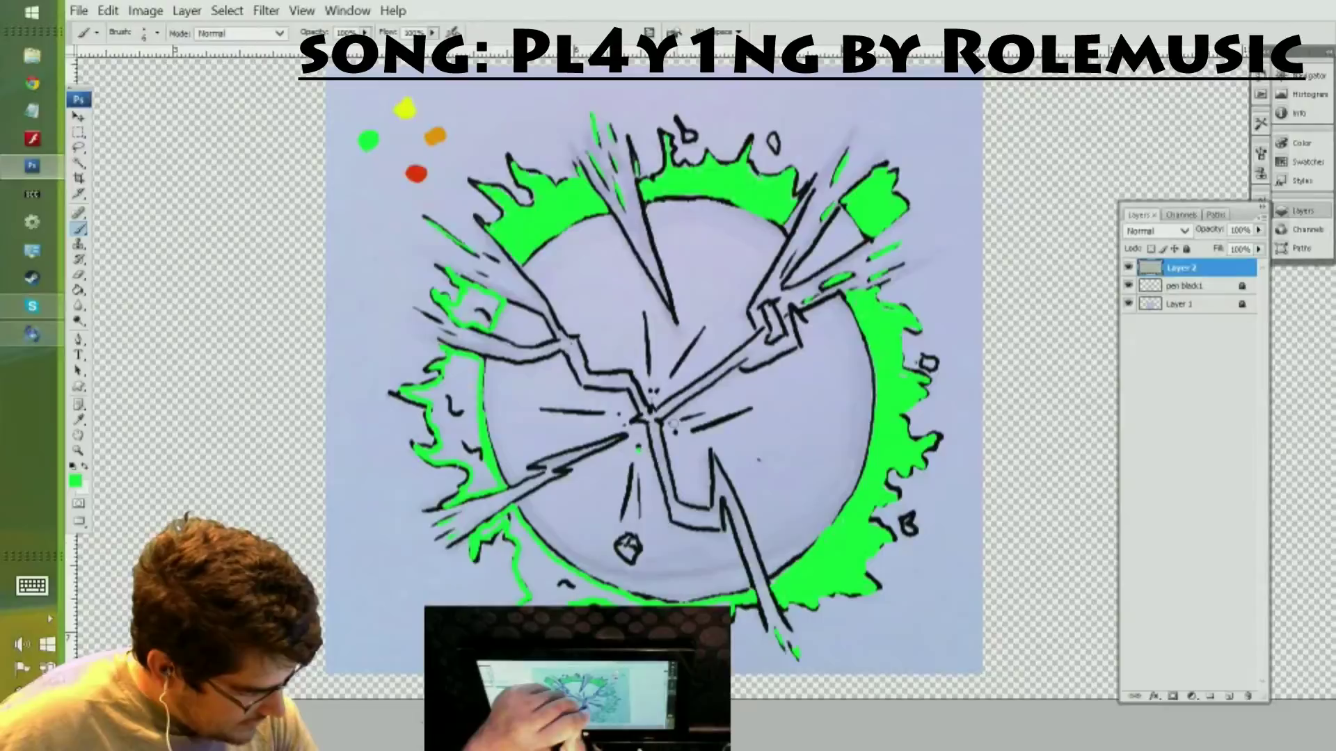
pyautogui.click(675, 433)
pyautogui.moveTo(651, 387); pyautogui.dragTo(657, 391)
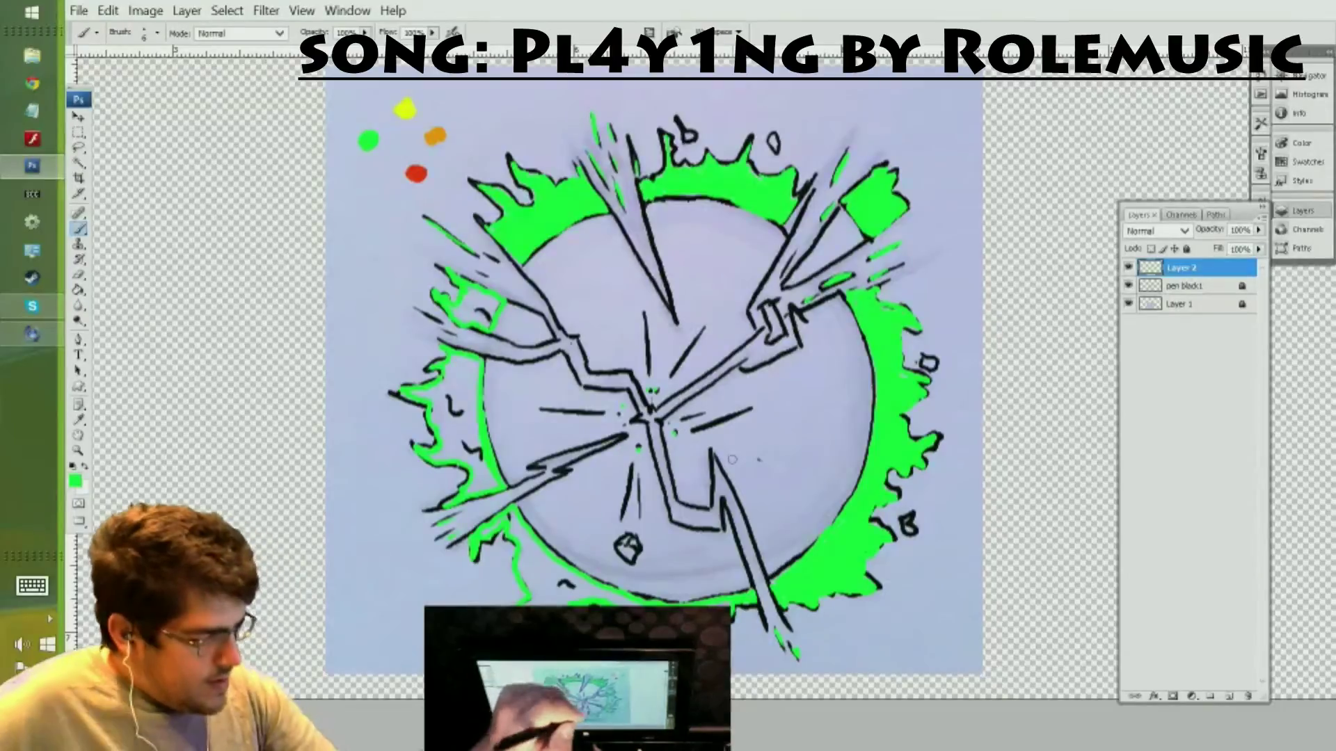
# - Fill the outlined left and lower-left flame sections with green using the Paint Bucket
pyautogui.click(78, 290)
pyautogui.click(473, 306)
pyautogui.click(480, 321)
pyautogui.click(480, 390)
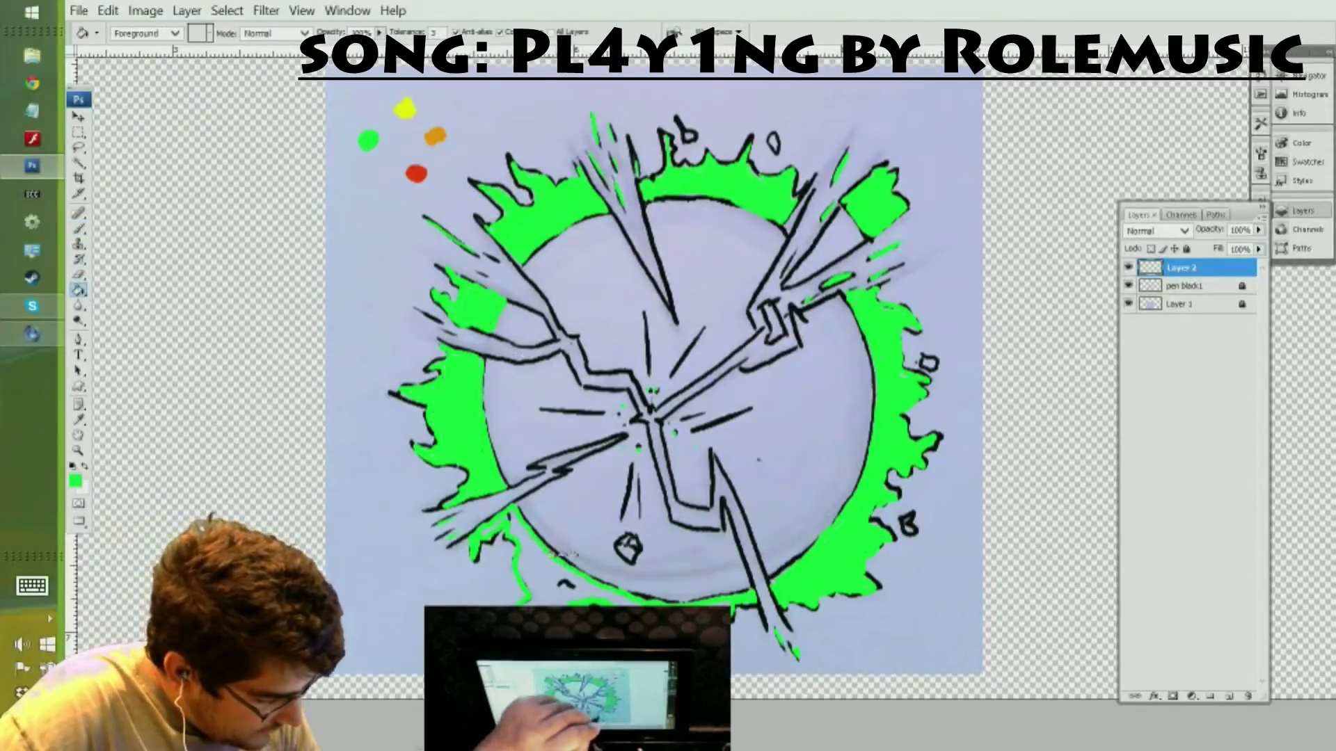
pyautogui.click(556, 574)
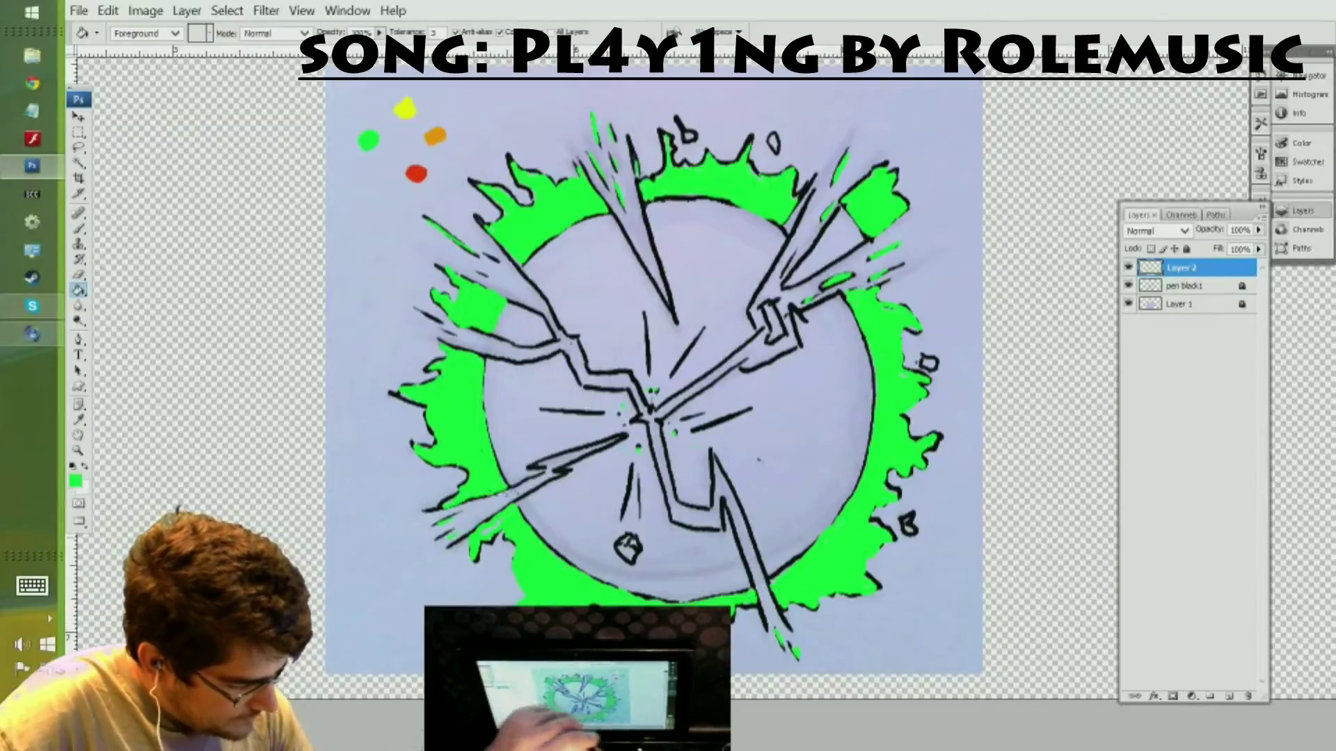
# - Touch up the green along the lower flames and paint the lower part of the small rock inside the circle green
pyautogui.press('b')
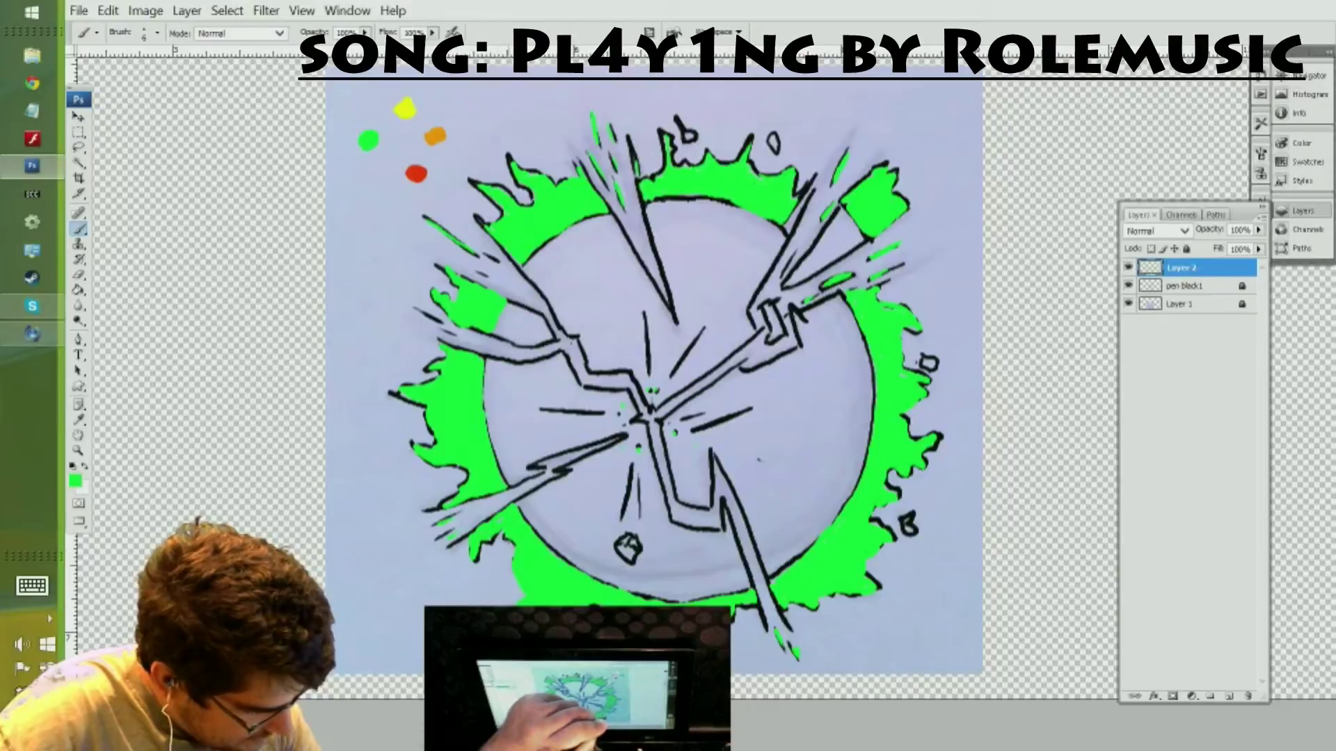
pyautogui.click(78, 451)
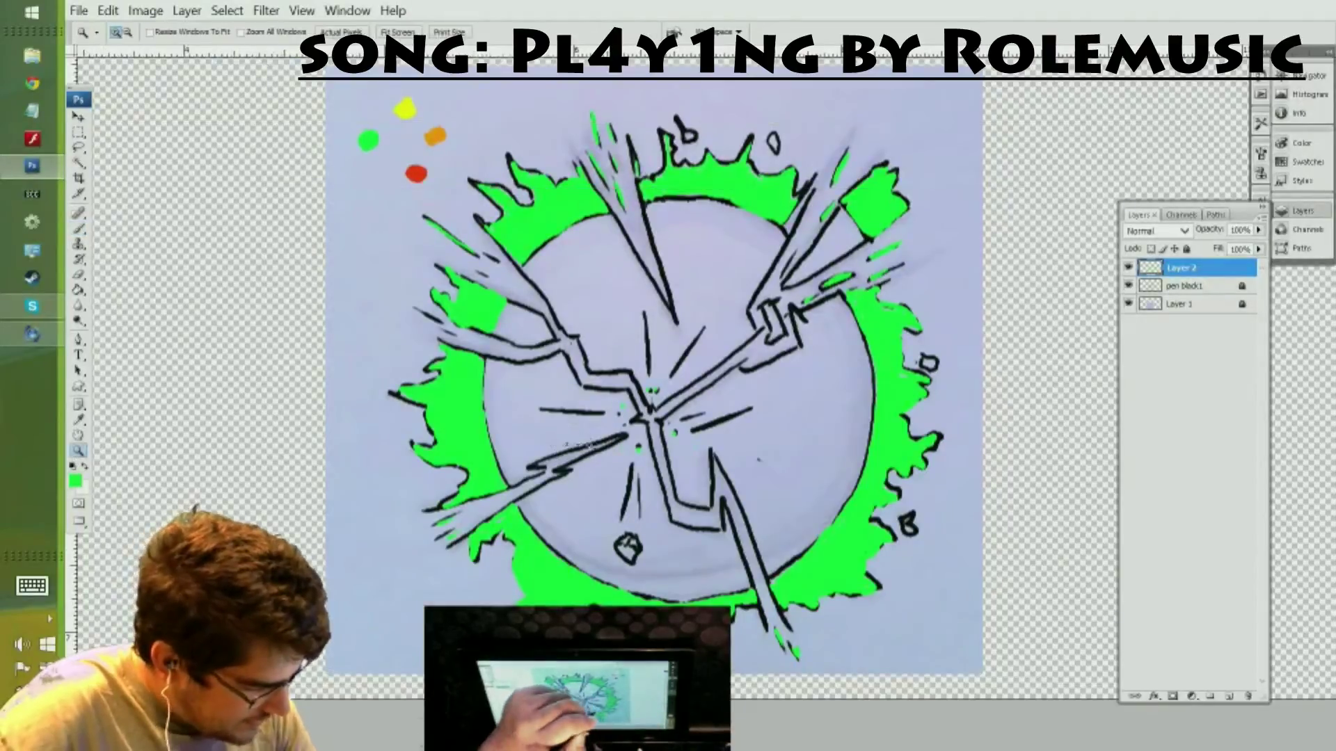
pyautogui.click(654, 419)
pyautogui.click(550, 476)
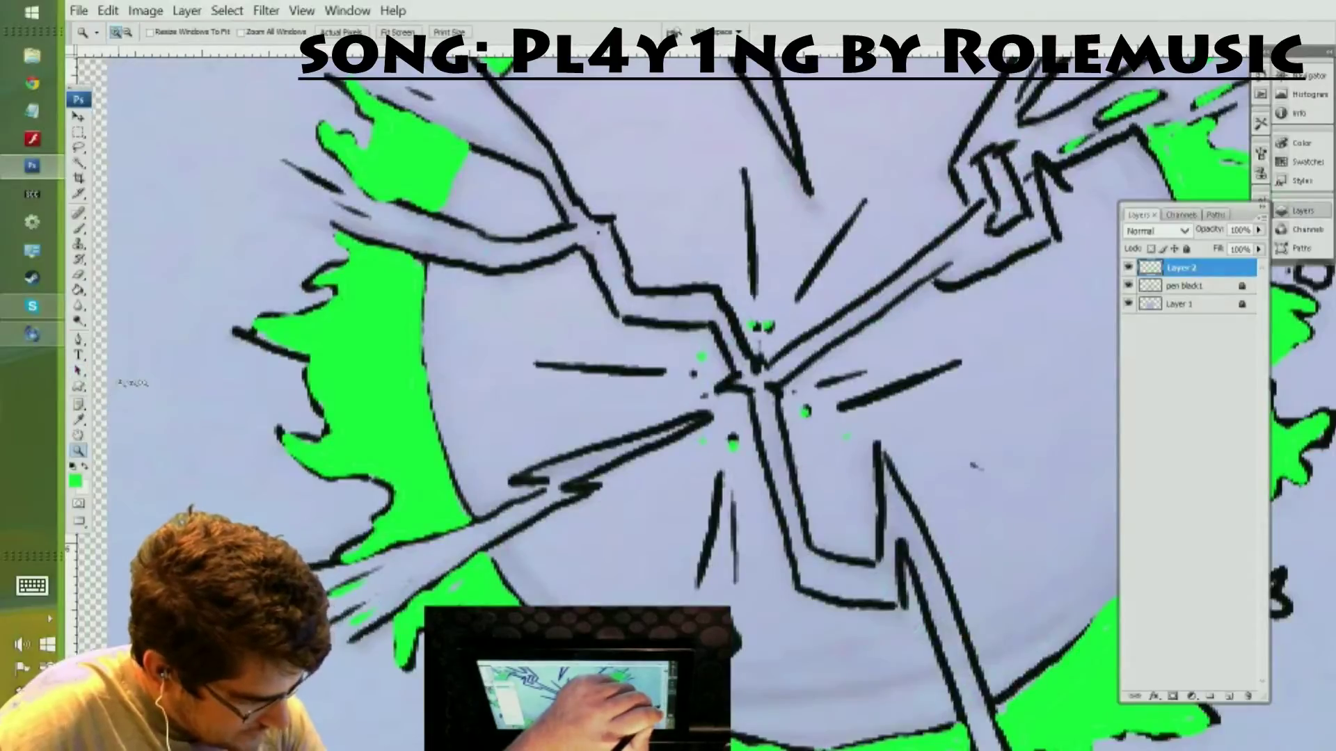
pyautogui.click(79, 229)
pyautogui.click(79, 435)
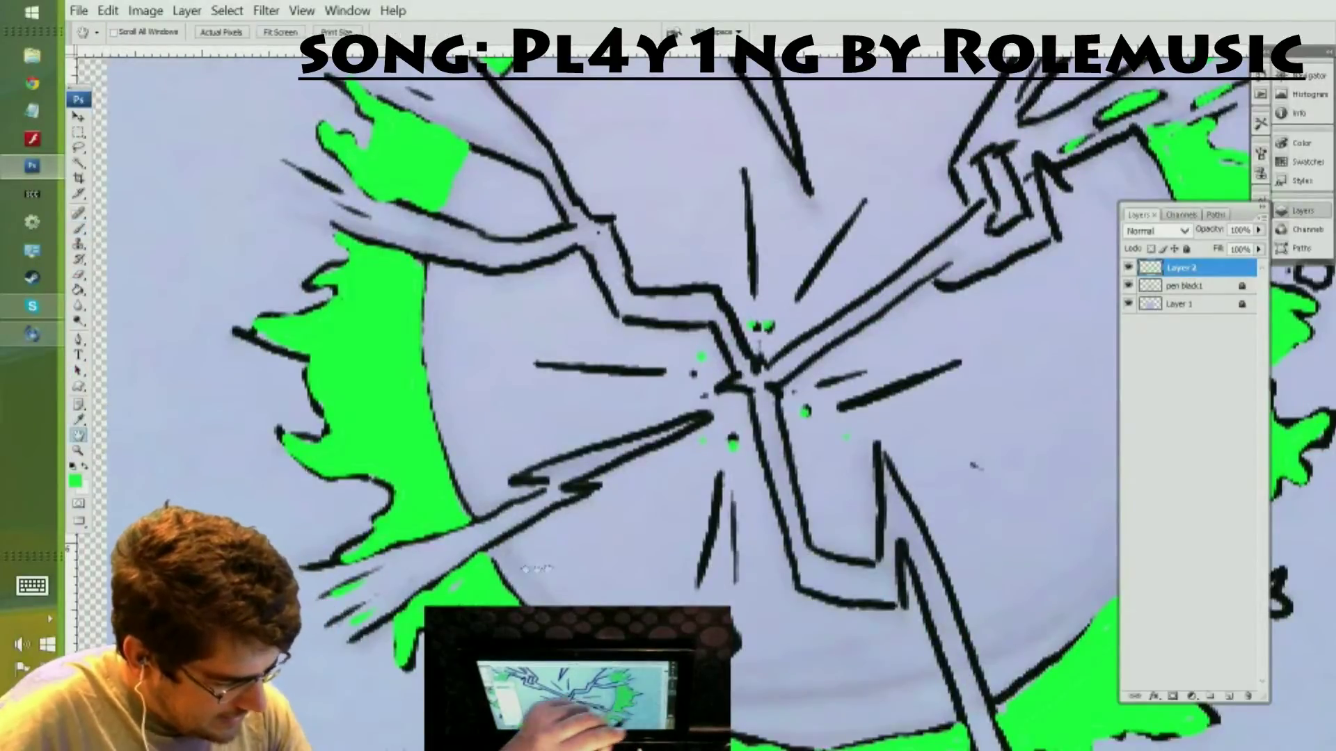
pyautogui.moveTo(543, 567); pyautogui.dragTo(480, 282)
pyautogui.click(79, 229)
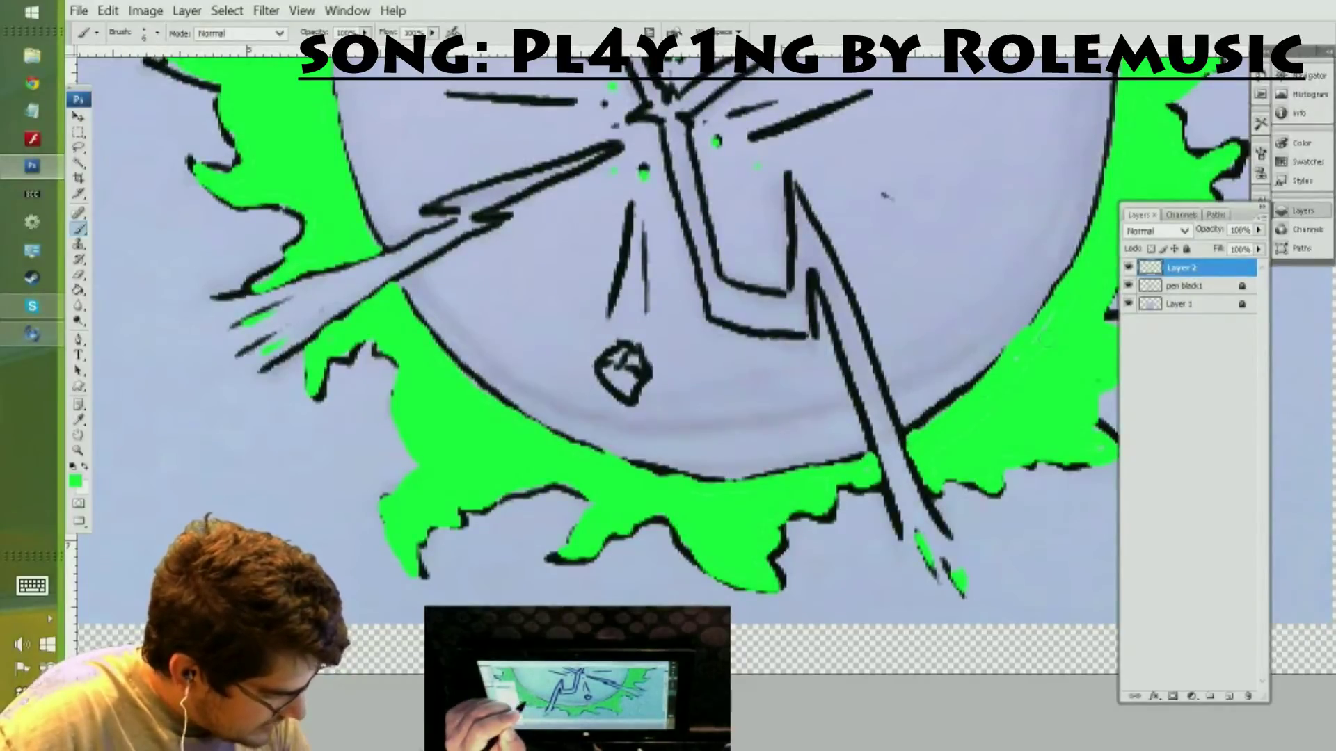
pyautogui.click(81, 276)
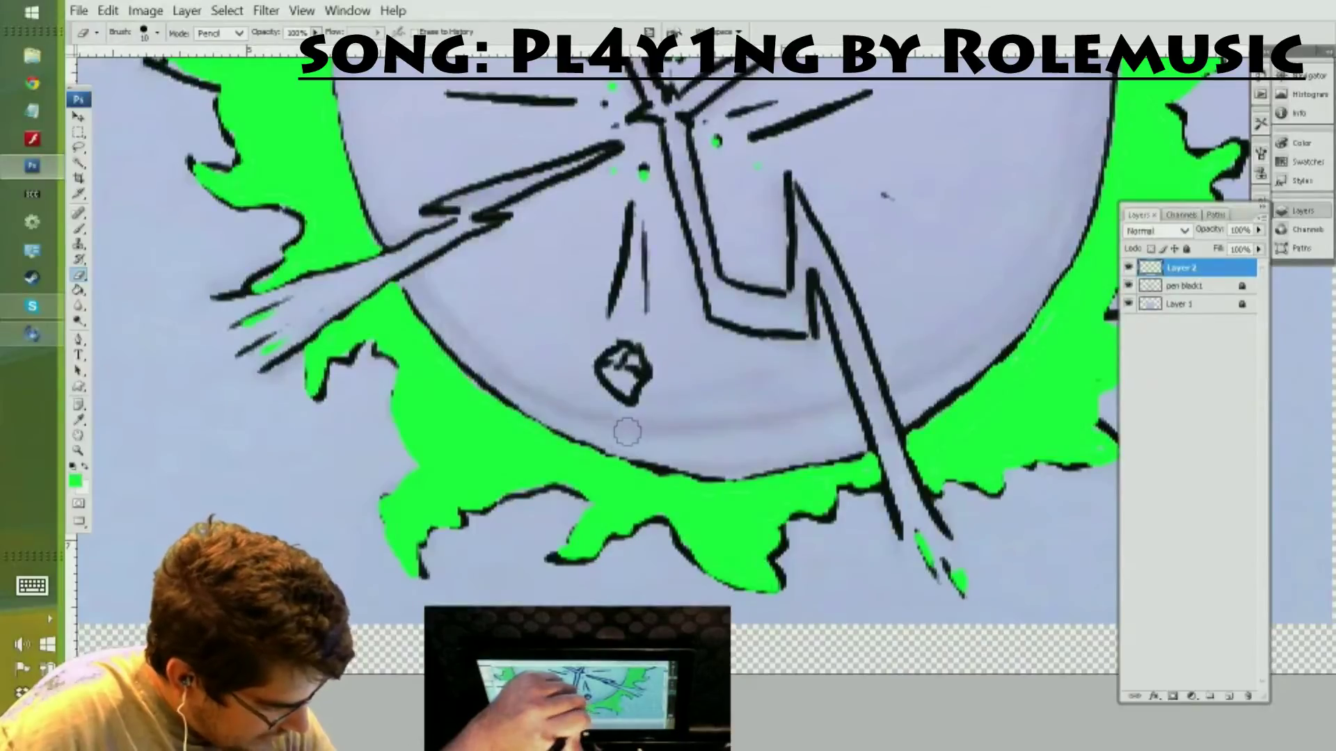
pyautogui.click(79, 228)
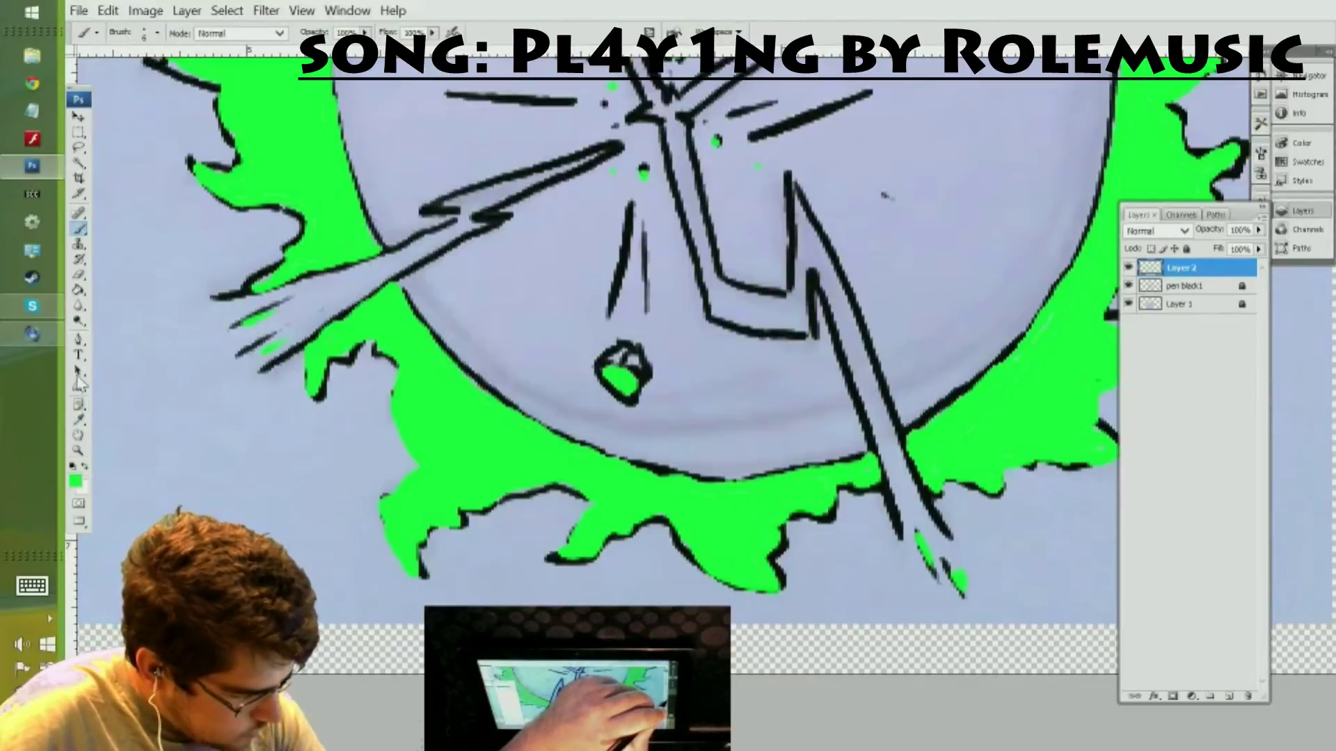
# - Create a new empty layer above Layer 2 and activate the Eyedropper
pyautogui.click(78, 450)
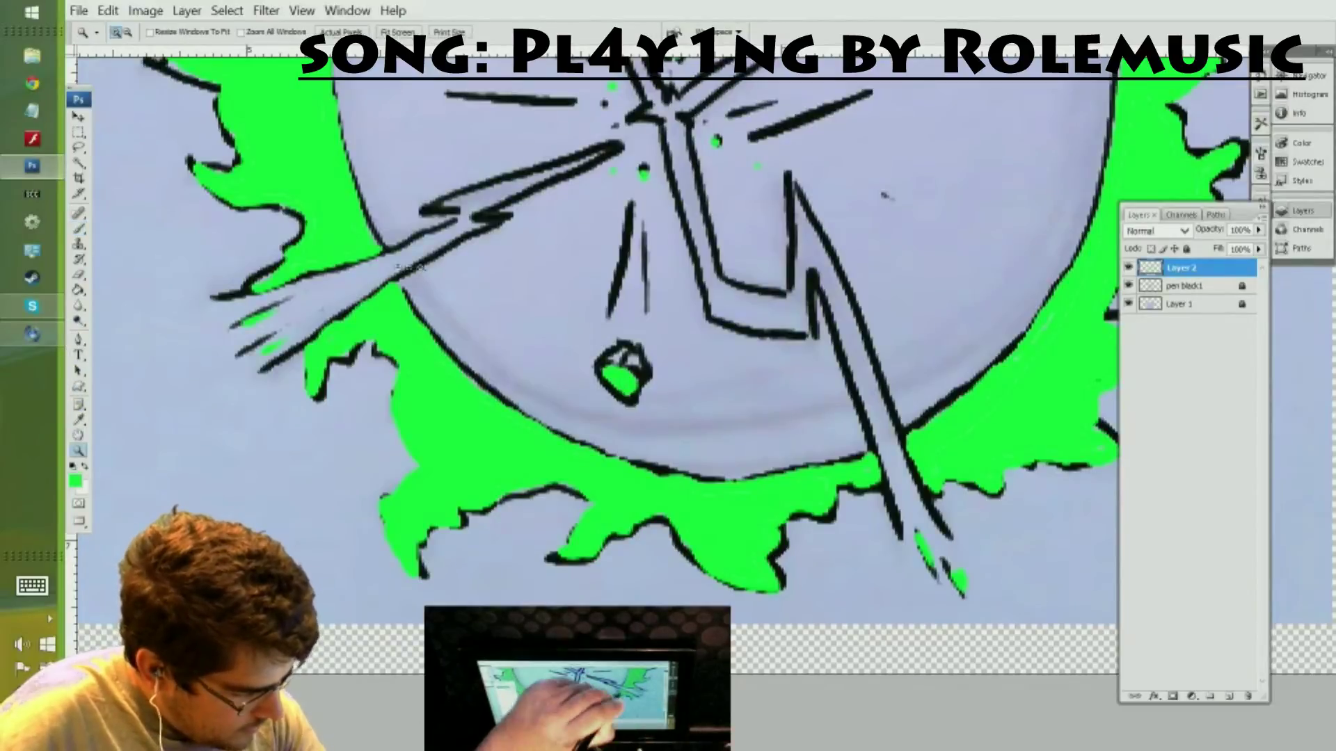
pyautogui.rightClick(479, 247)
pyautogui.click(578, 263)
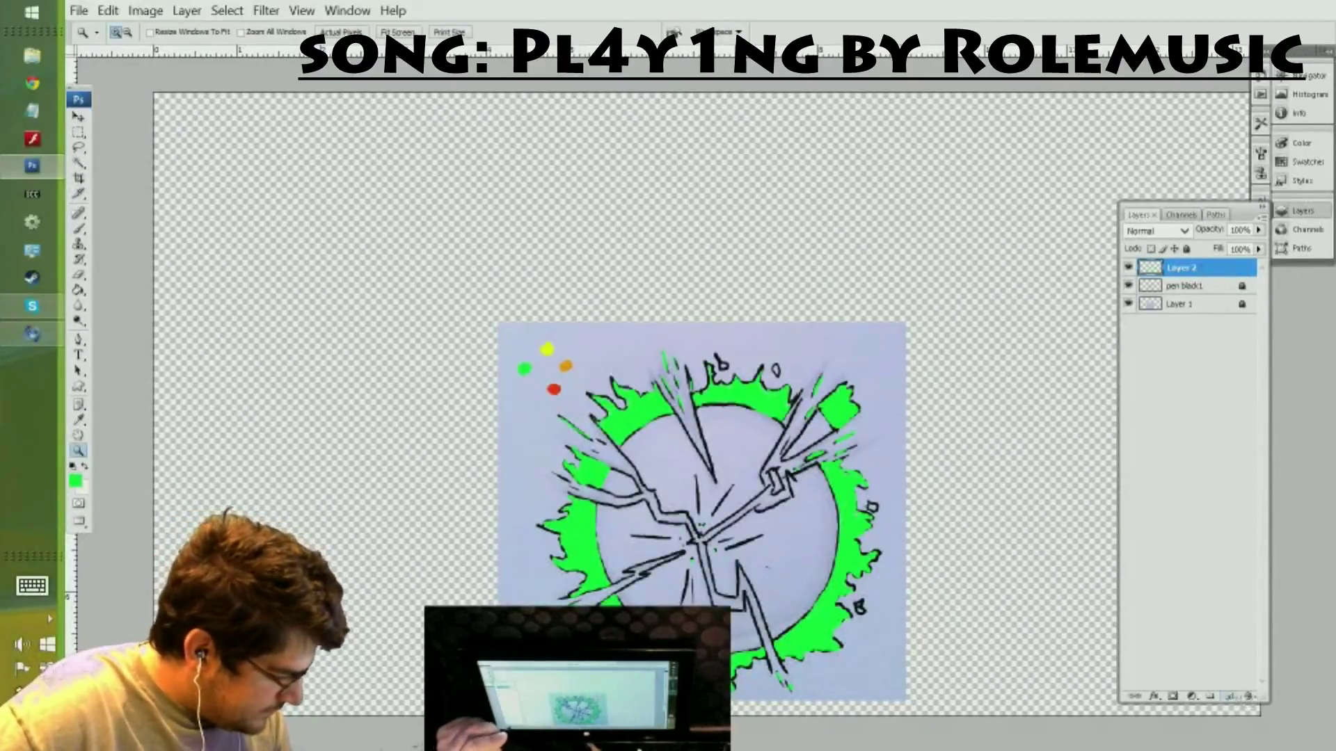
pyautogui.click(1228, 695)
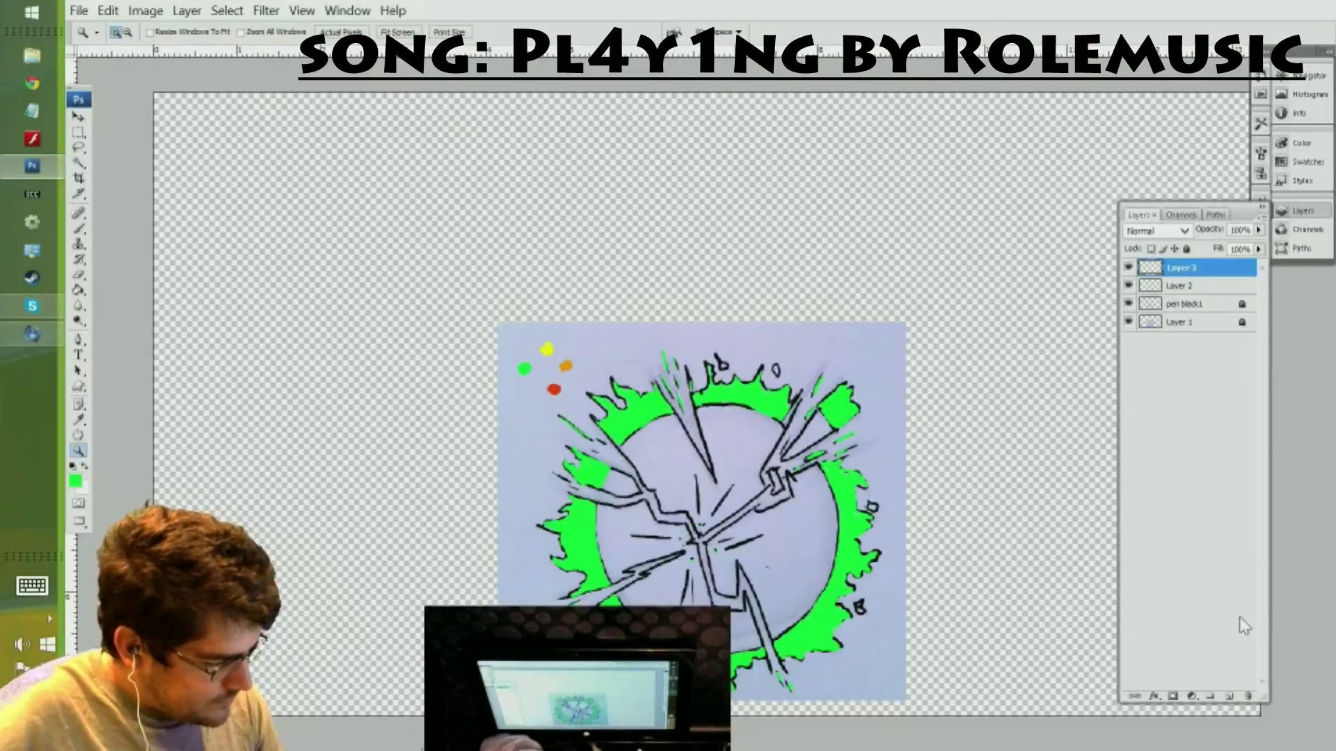
pyautogui.click(78, 420)
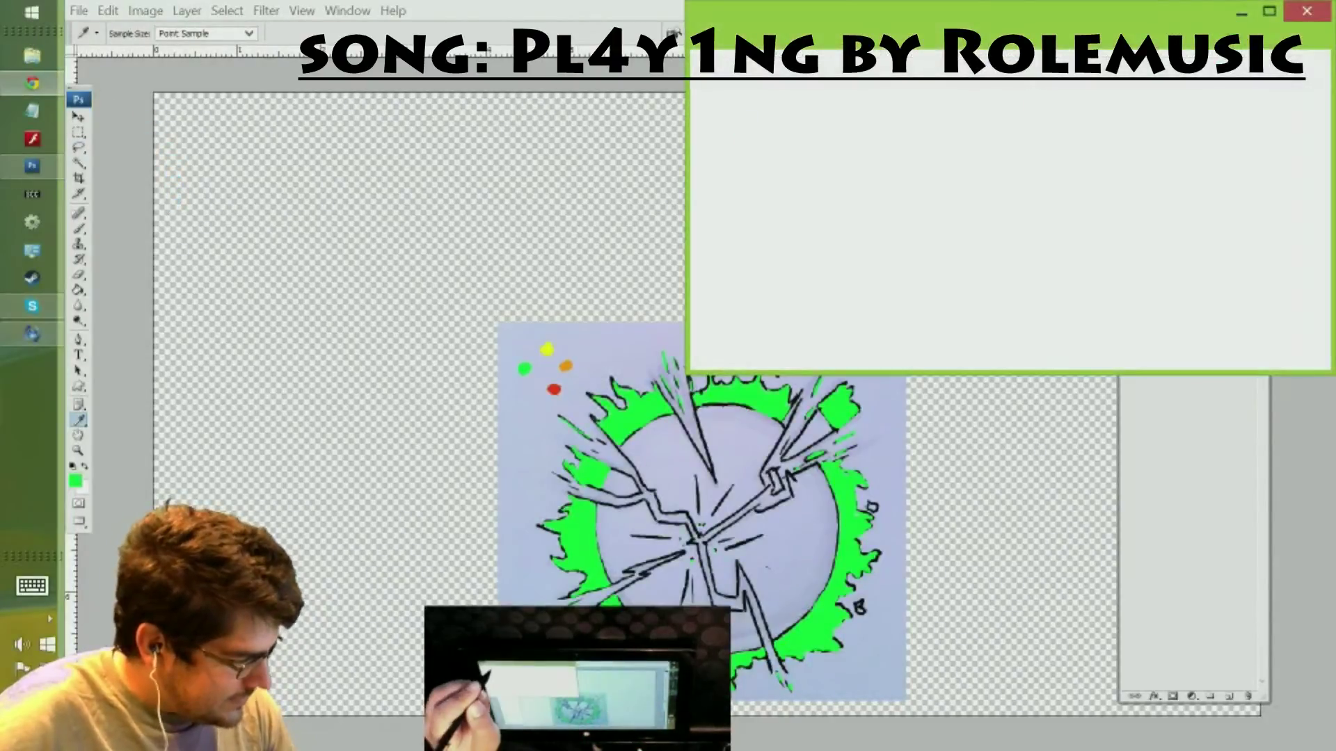
# - Switch to the web browser and search Google Images for "supernova sun"
pyautogui.click(32, 585)
pyautogui.write('s')
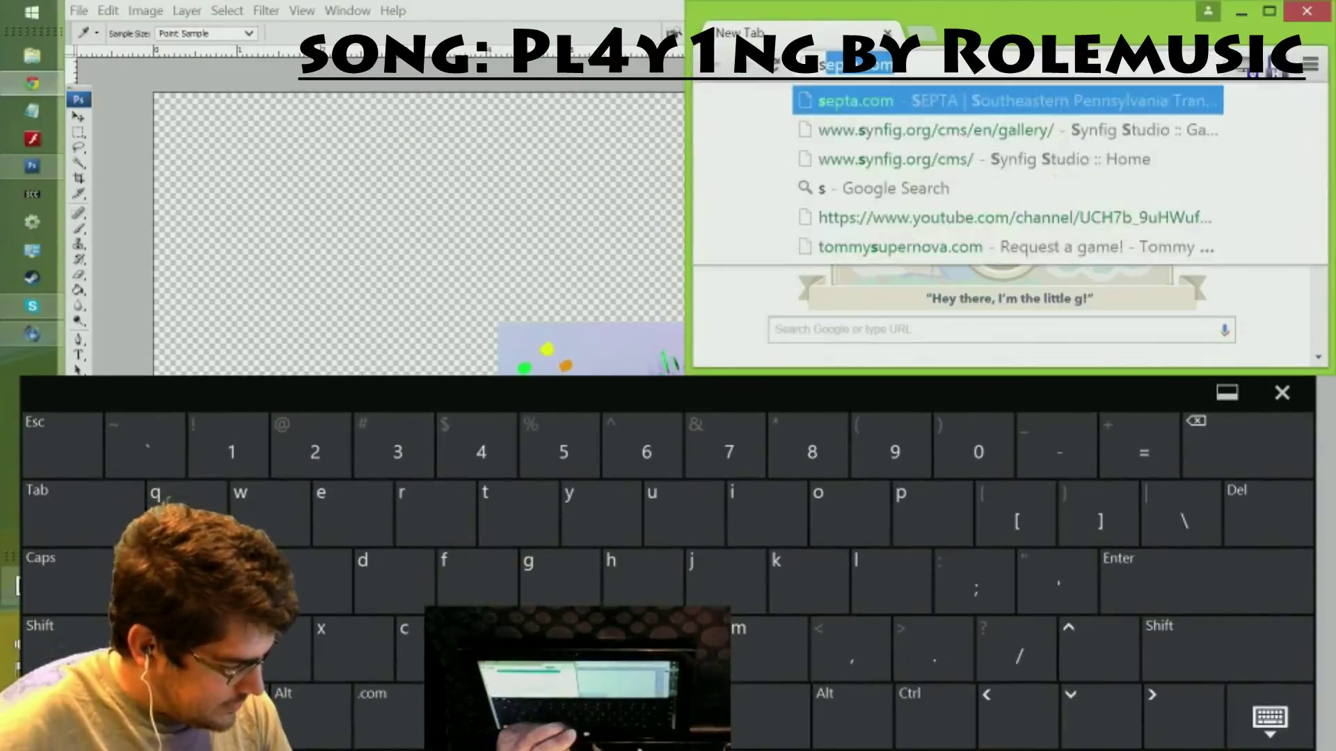
pyautogui.write('upernova sun')
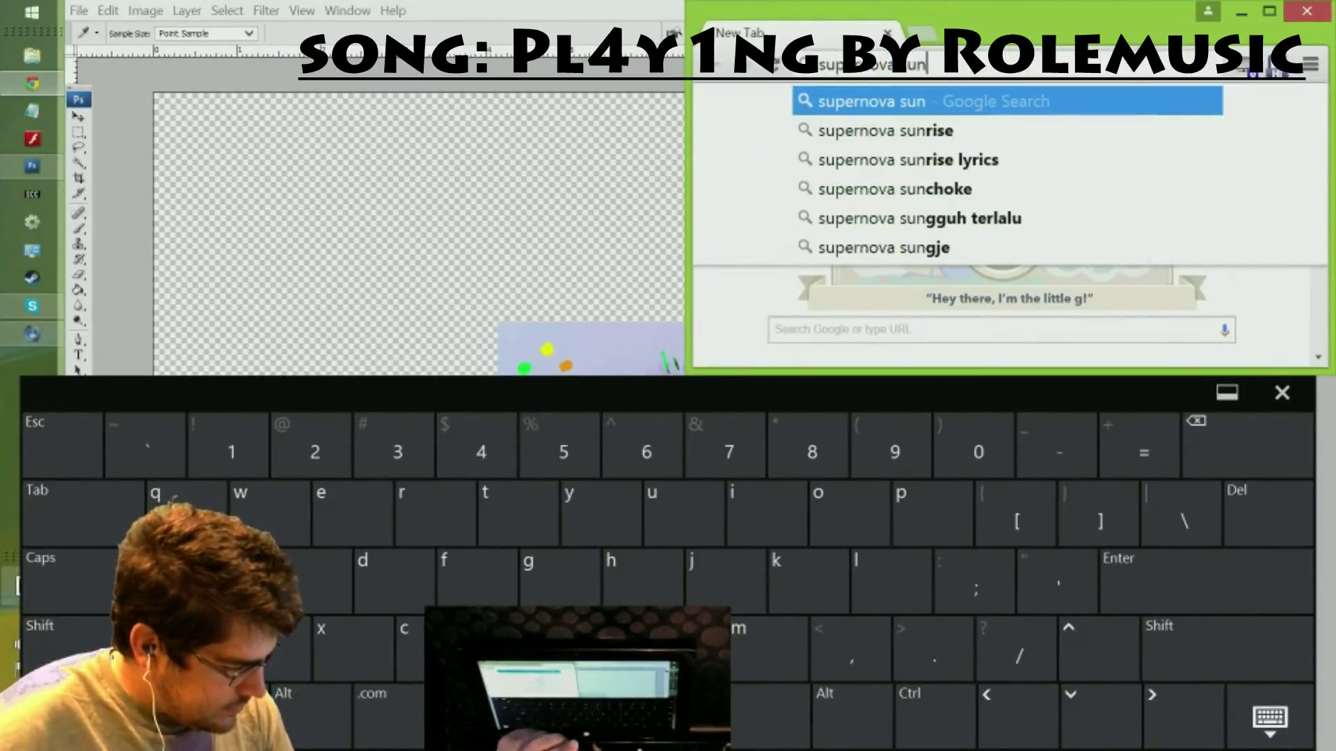
pyautogui.press('Return')
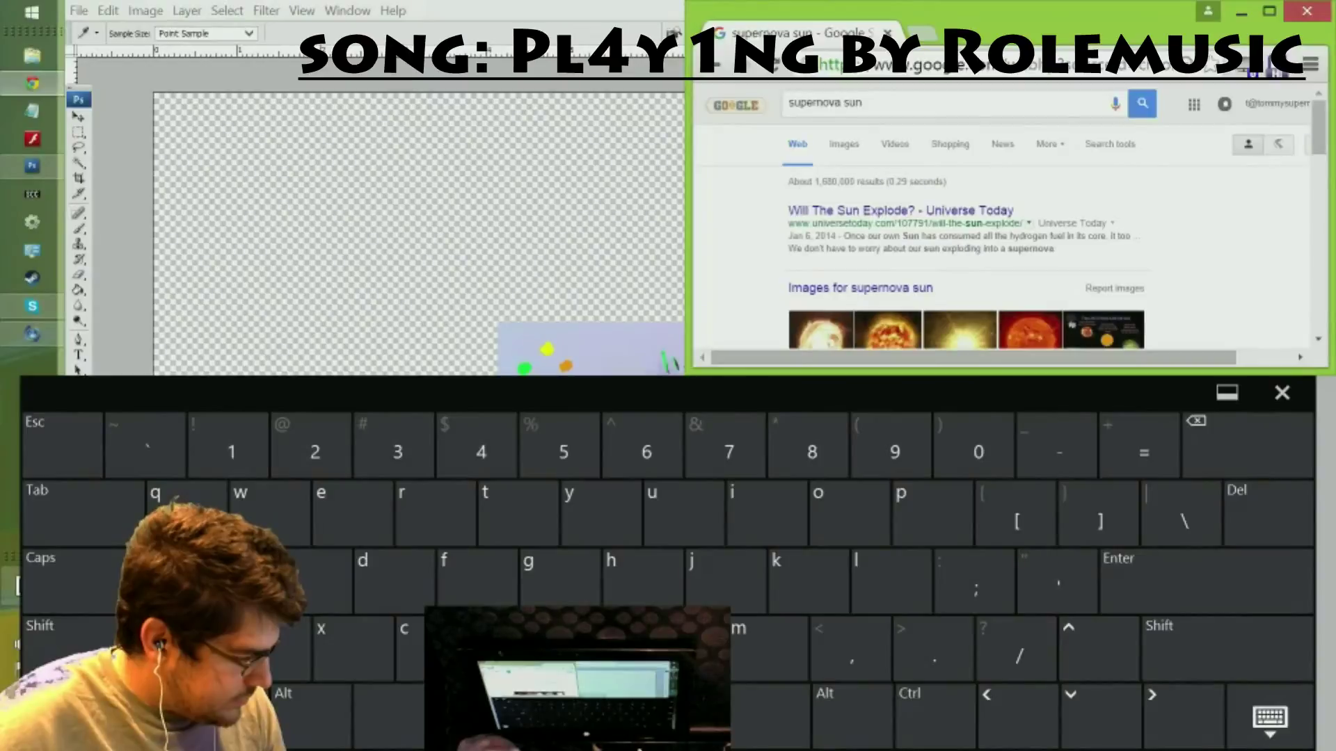
pyautogui.click(853, 147)
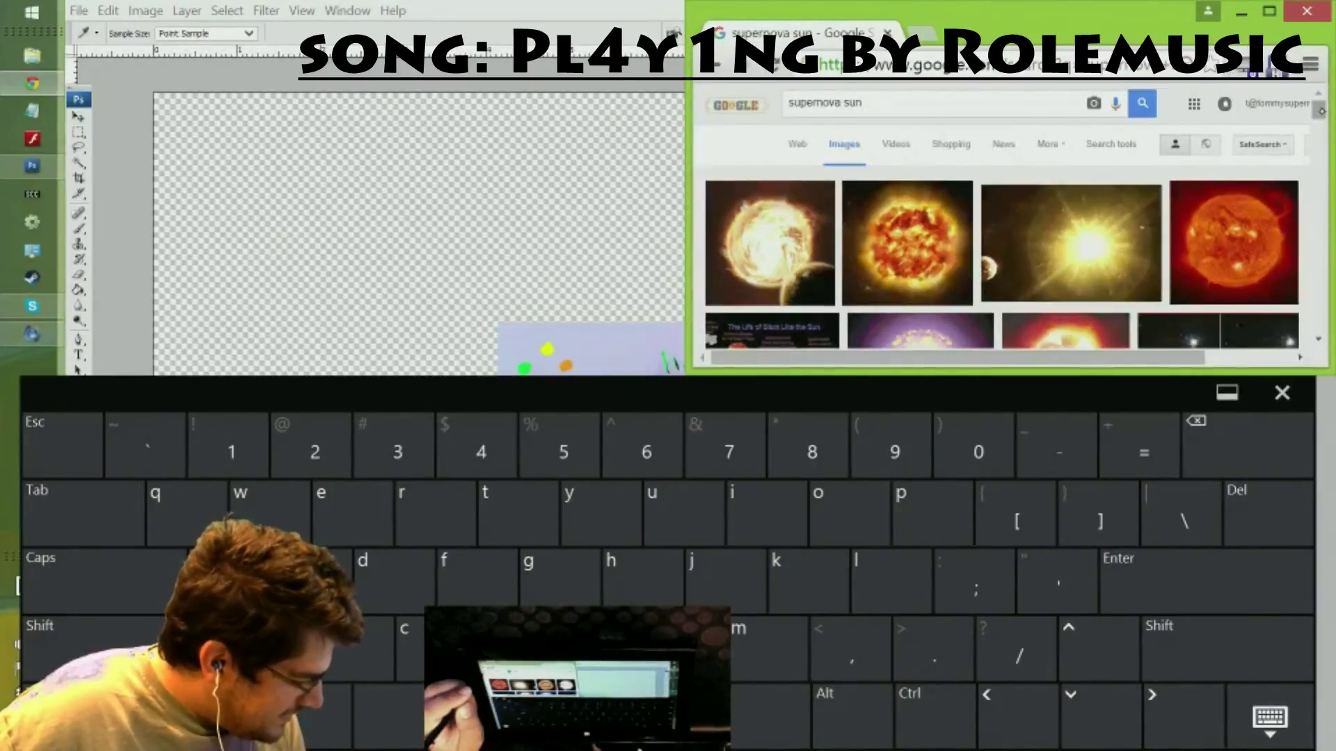
# - Open the preview of the golden supernova image and uncover the drawing beneath it for reference
pyautogui.scroll(-3, 1002, 215)
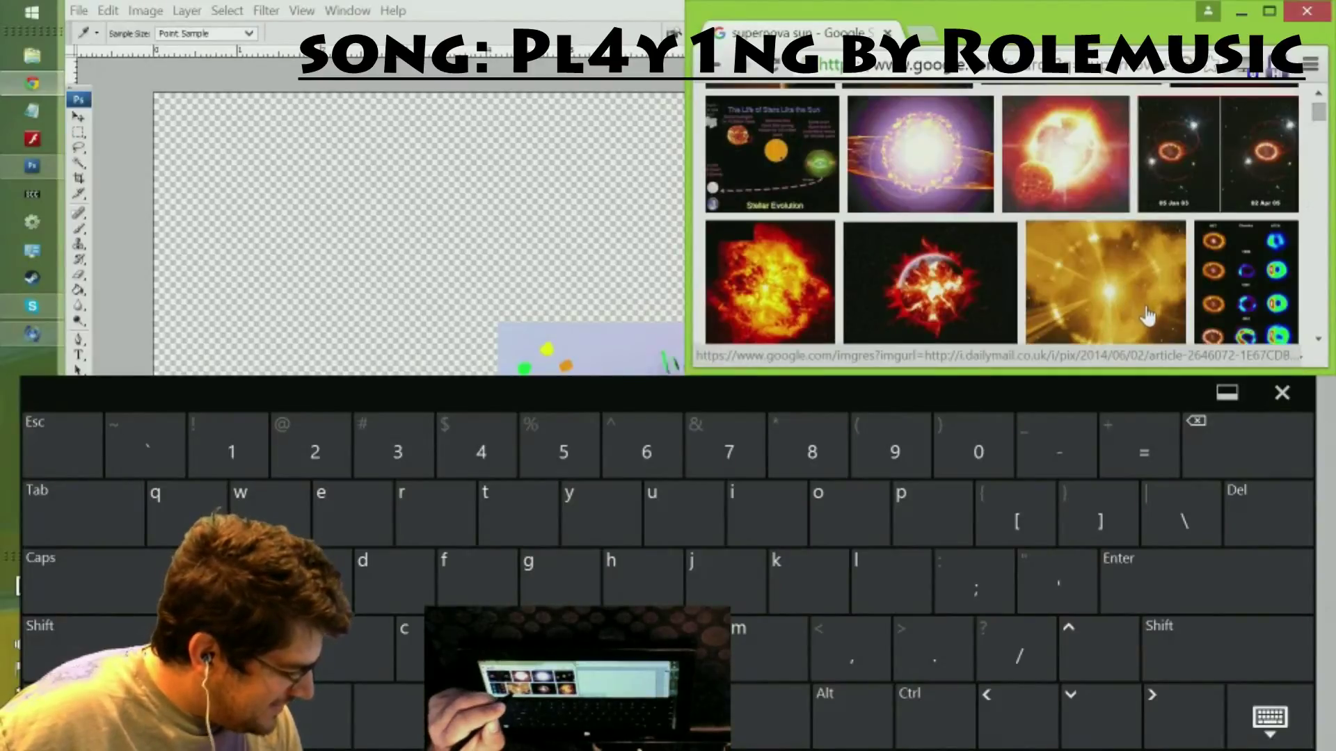
pyautogui.click(1146, 315)
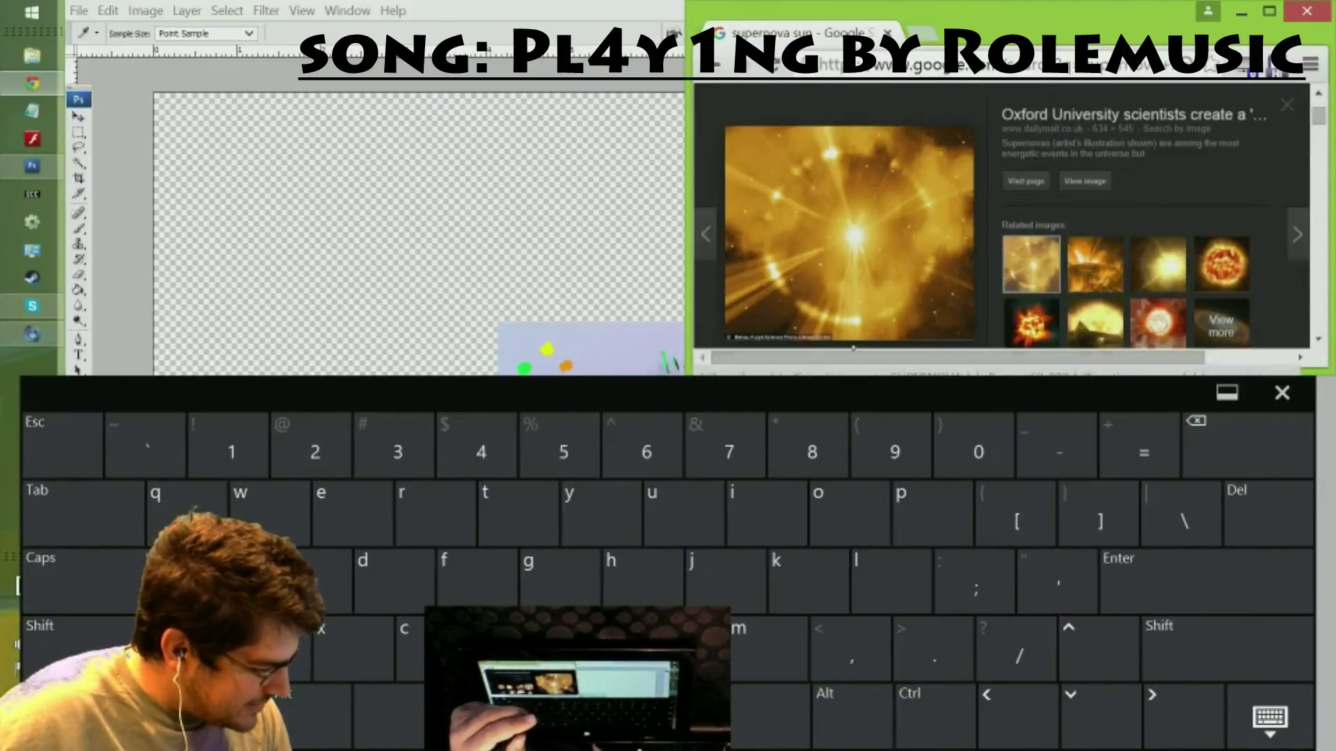
pyautogui.moveTo(895, 385); pyautogui.dragTo(915, 662)
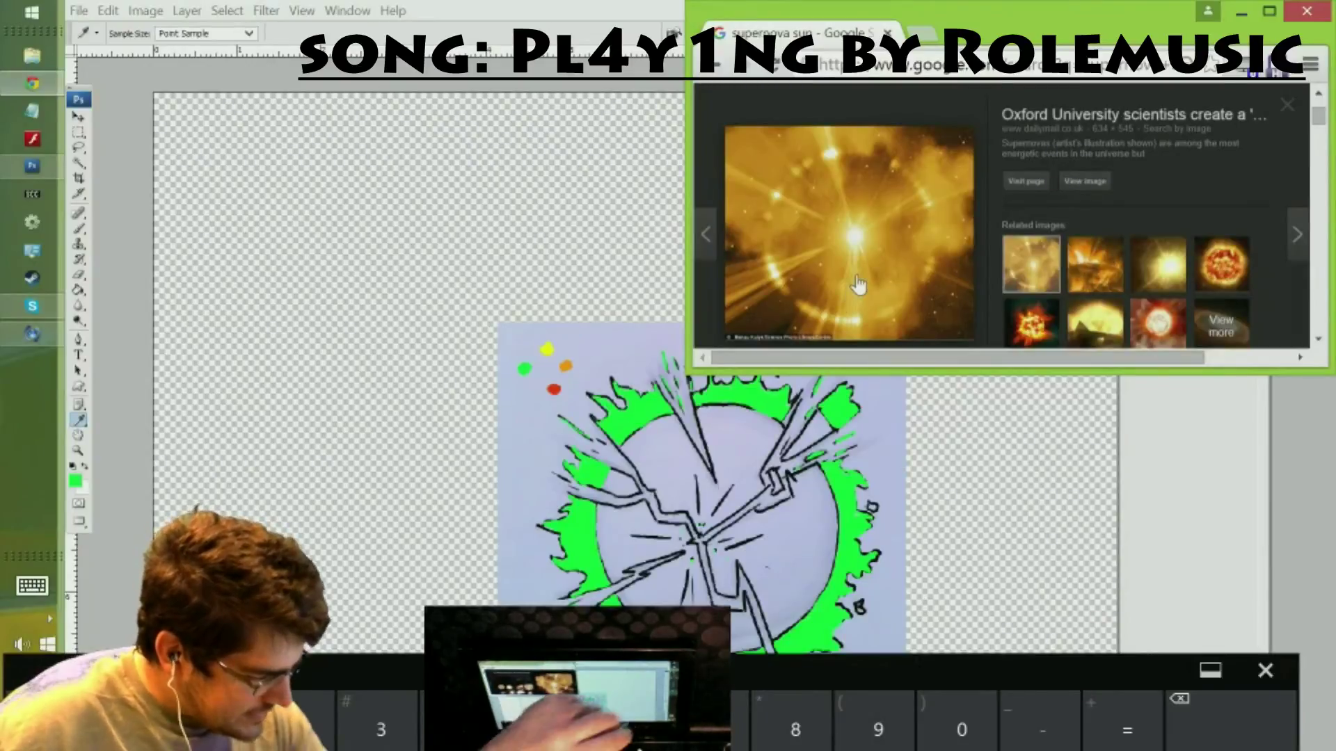
# - Return to Photoshop, set the foreground color to light green 66ff66 and dab a swatch of it below the palette
pyautogui.click(78, 480)
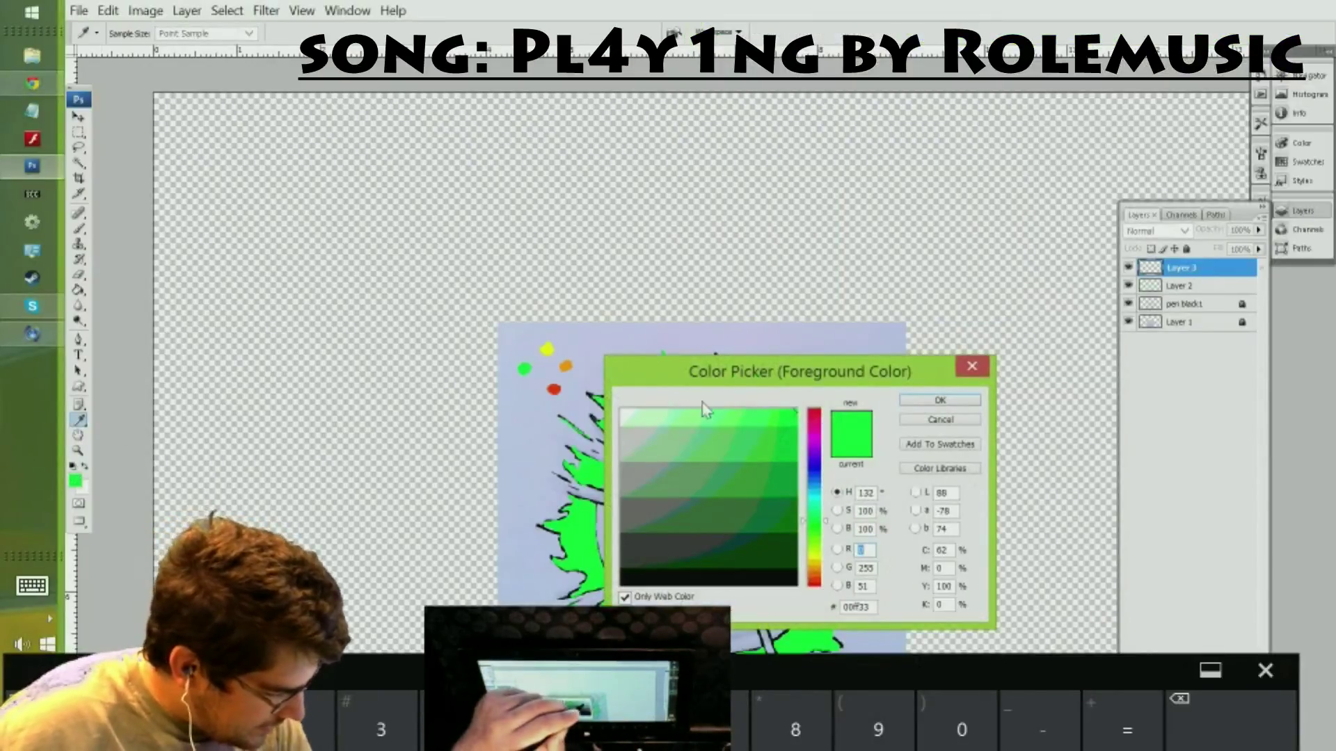
pyautogui.click(727, 415)
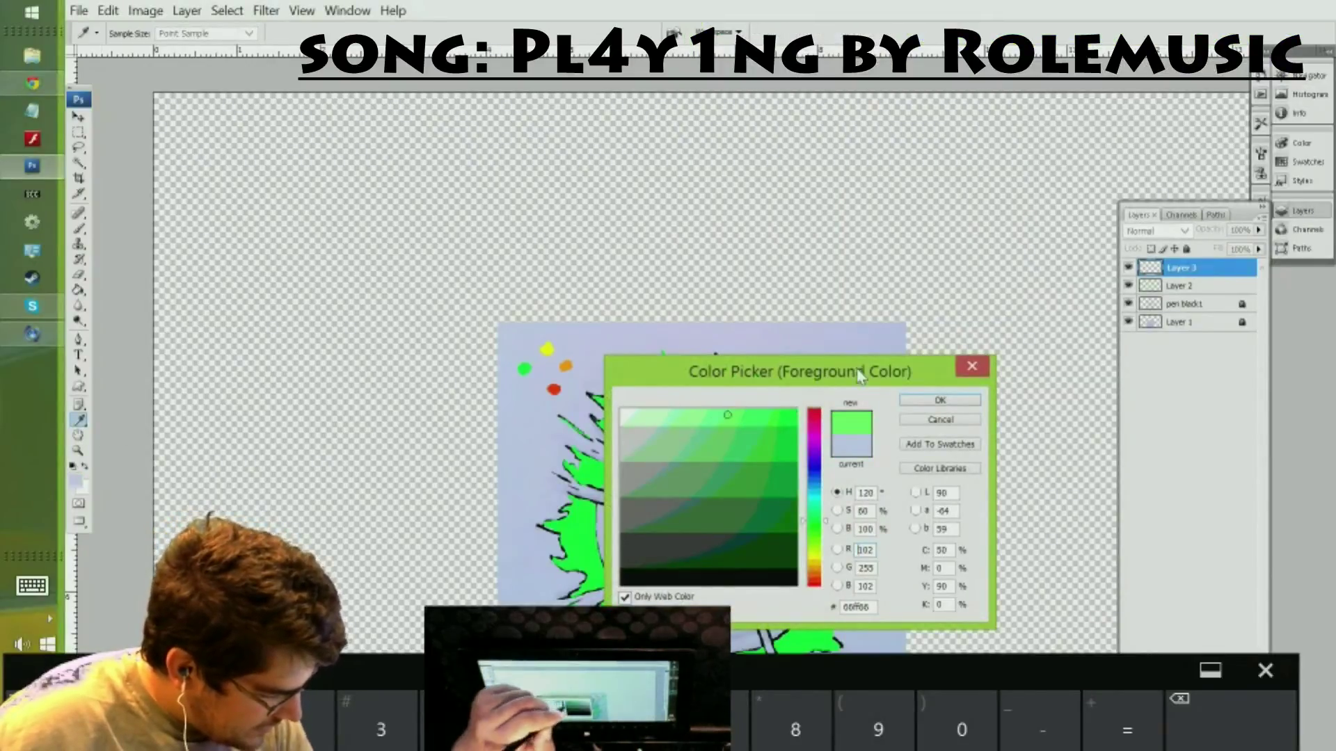
pyautogui.click(939, 401)
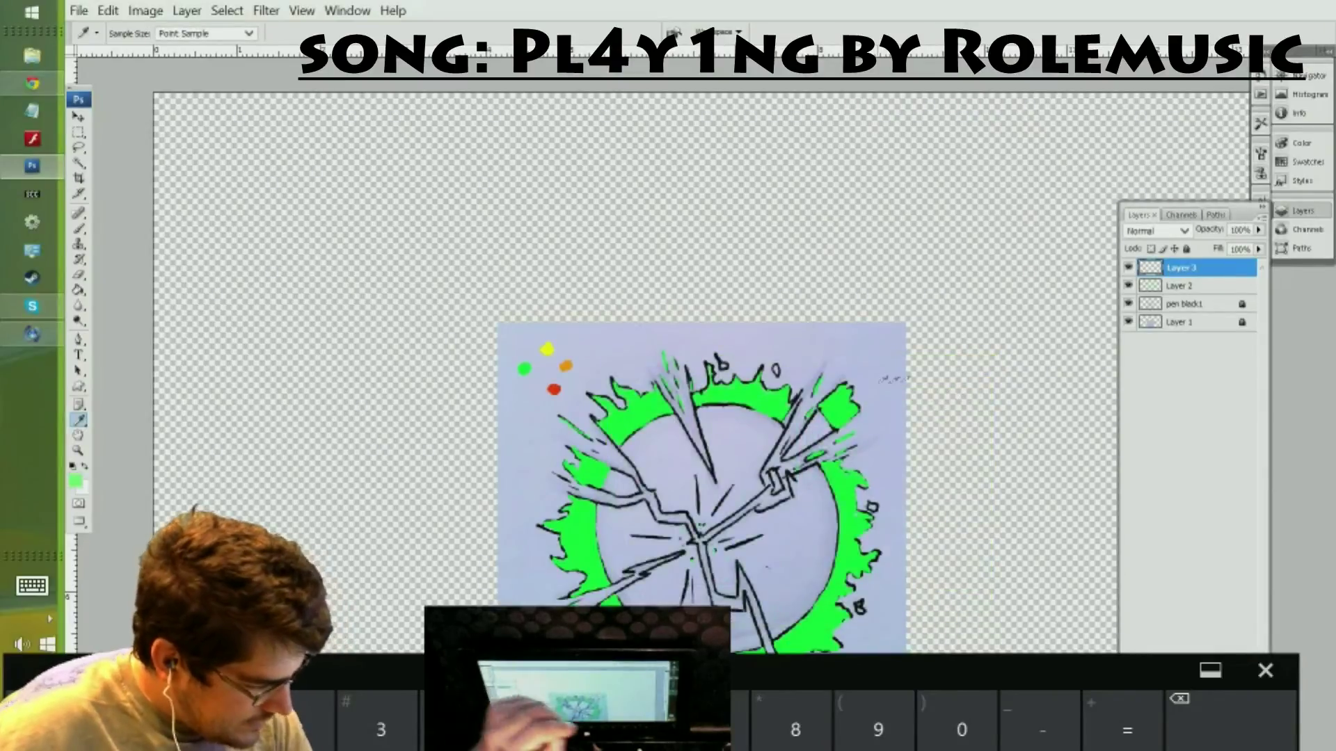
pyautogui.click(79, 228)
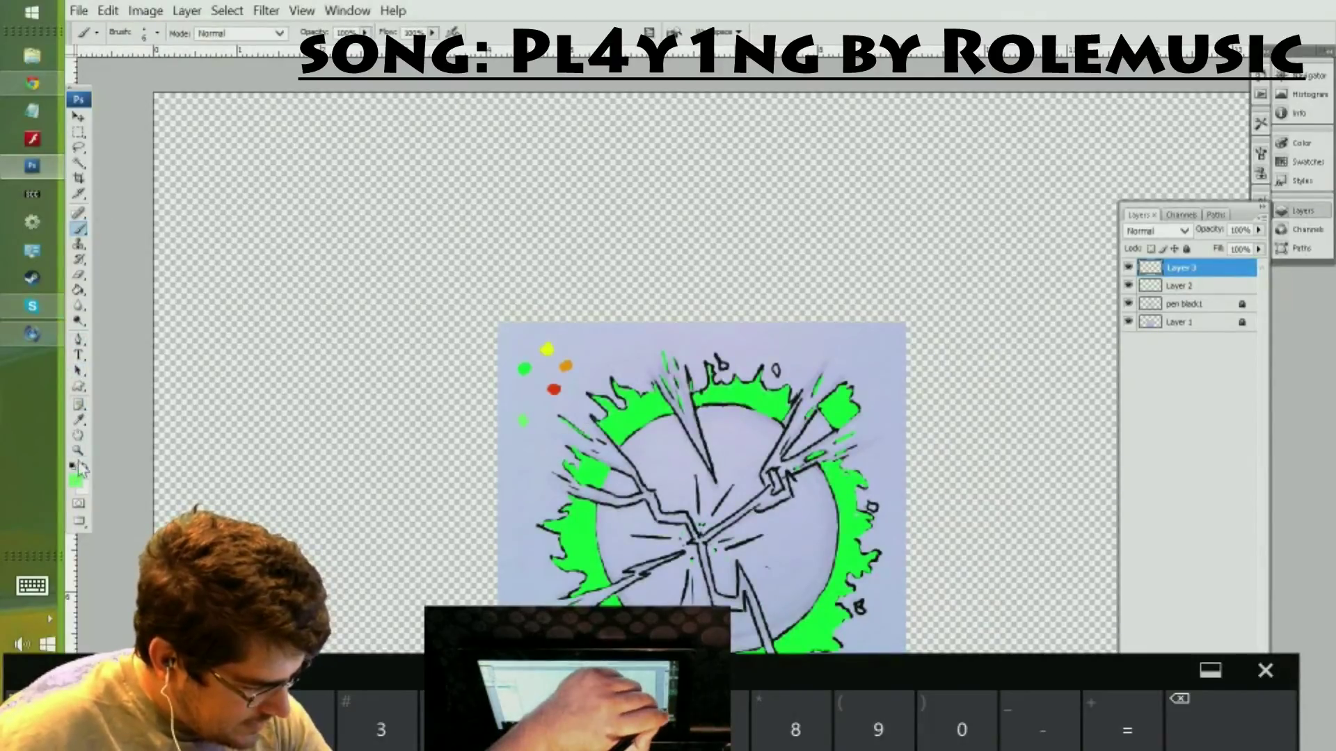
# - Sample the flames' bright green and set the foreground color to a slightly darker shade of it
pyautogui.click(79, 421)
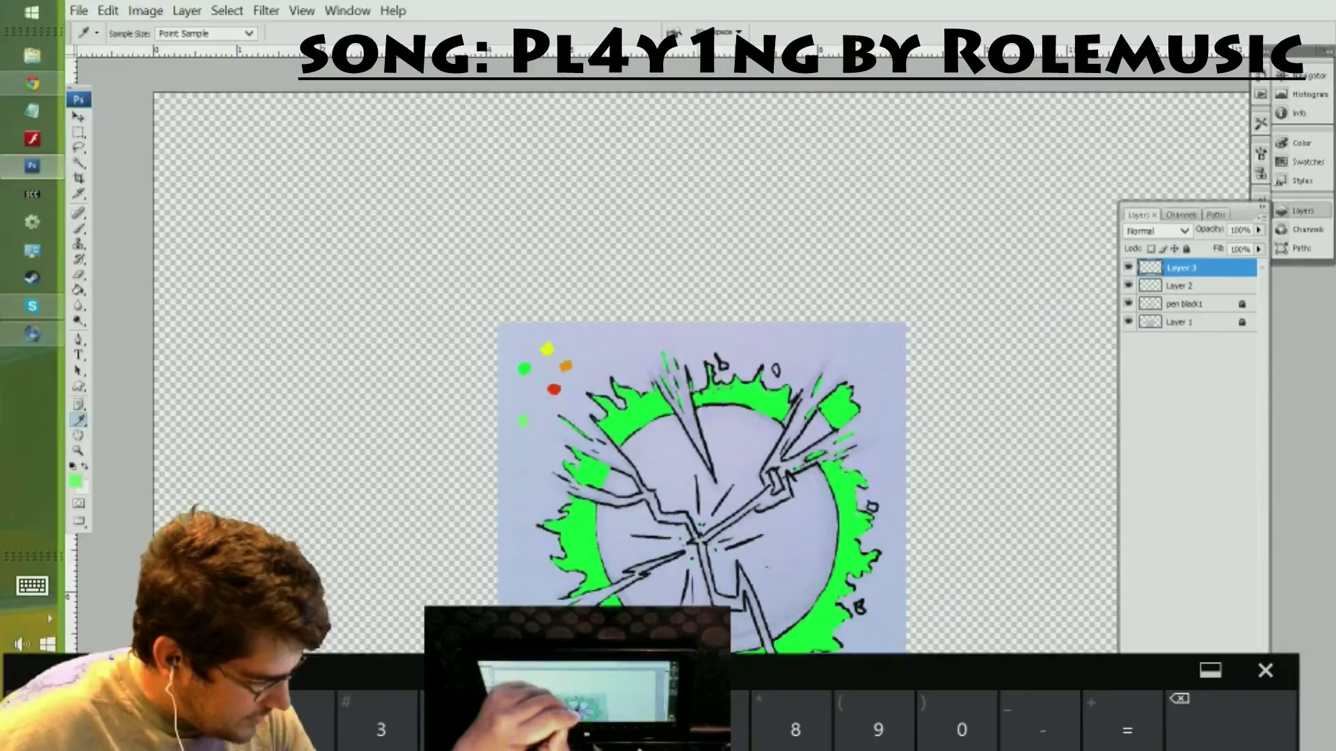
pyautogui.click(76, 483)
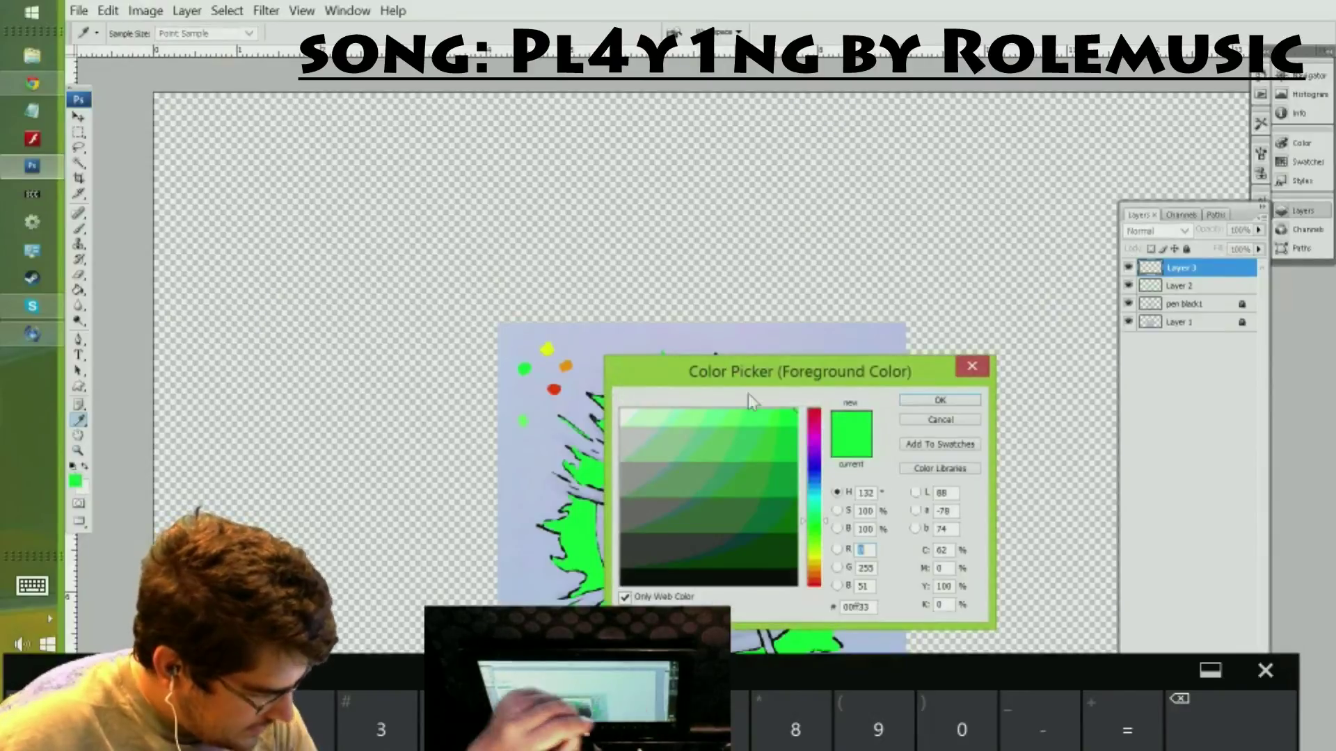
pyautogui.click(790, 444)
pyautogui.click(938, 402)
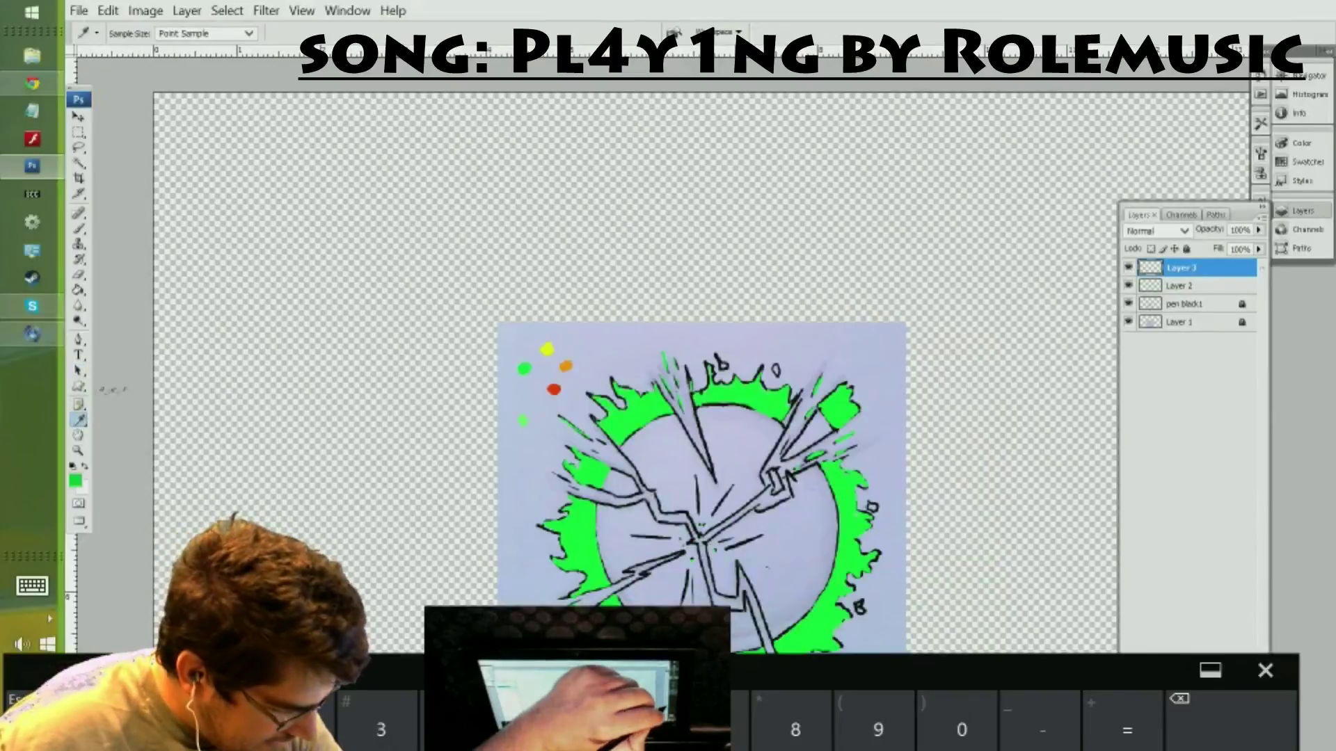
# - Dab a darker green swatch between the two green ones, and erase the yellow, orange and red swatches
pyautogui.click(79, 229)
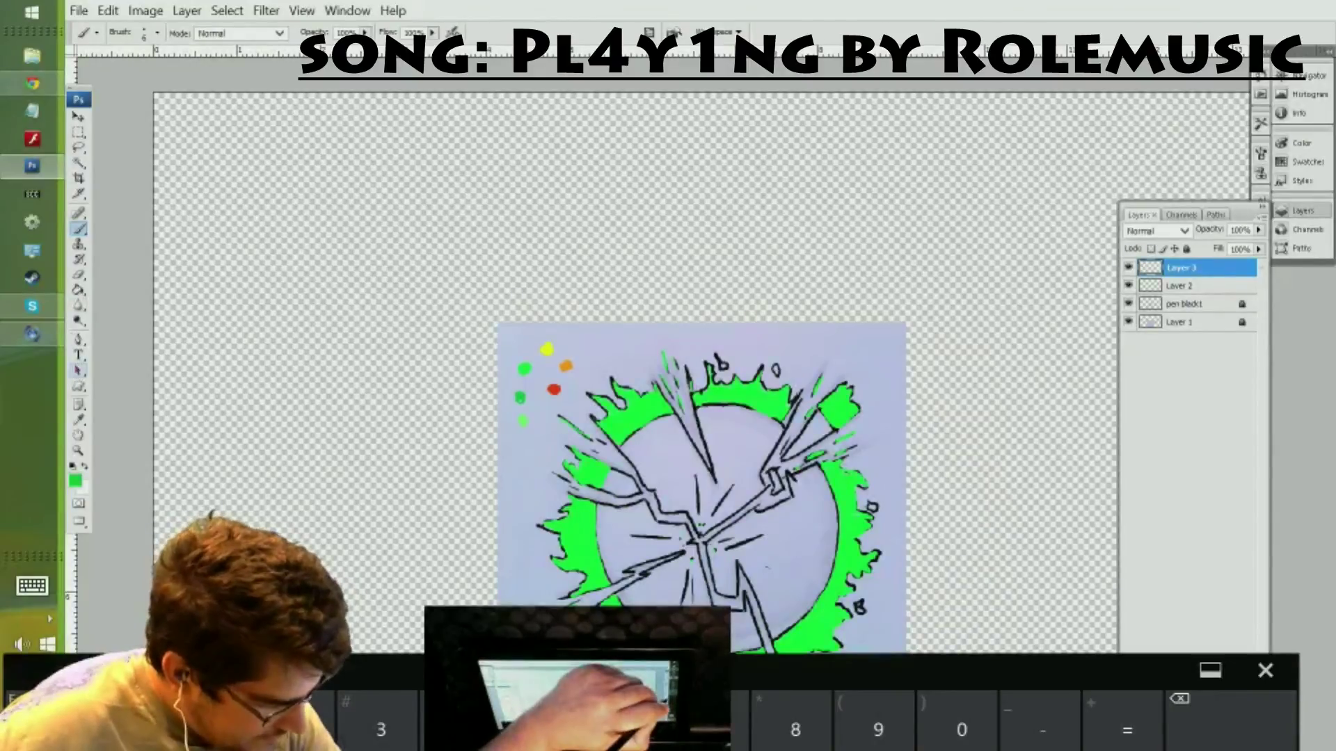
pyautogui.click(80, 276)
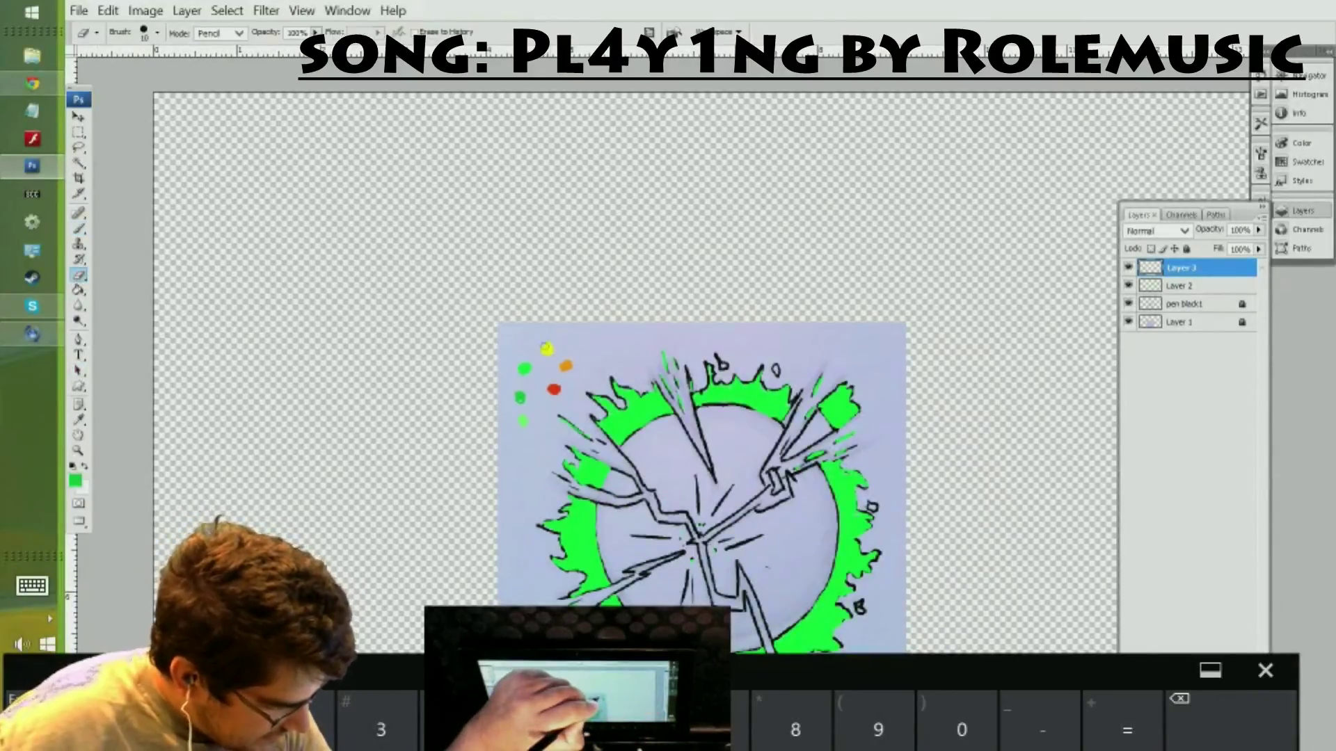
pyautogui.moveTo(546, 348); pyautogui.dragTo(554, 390)
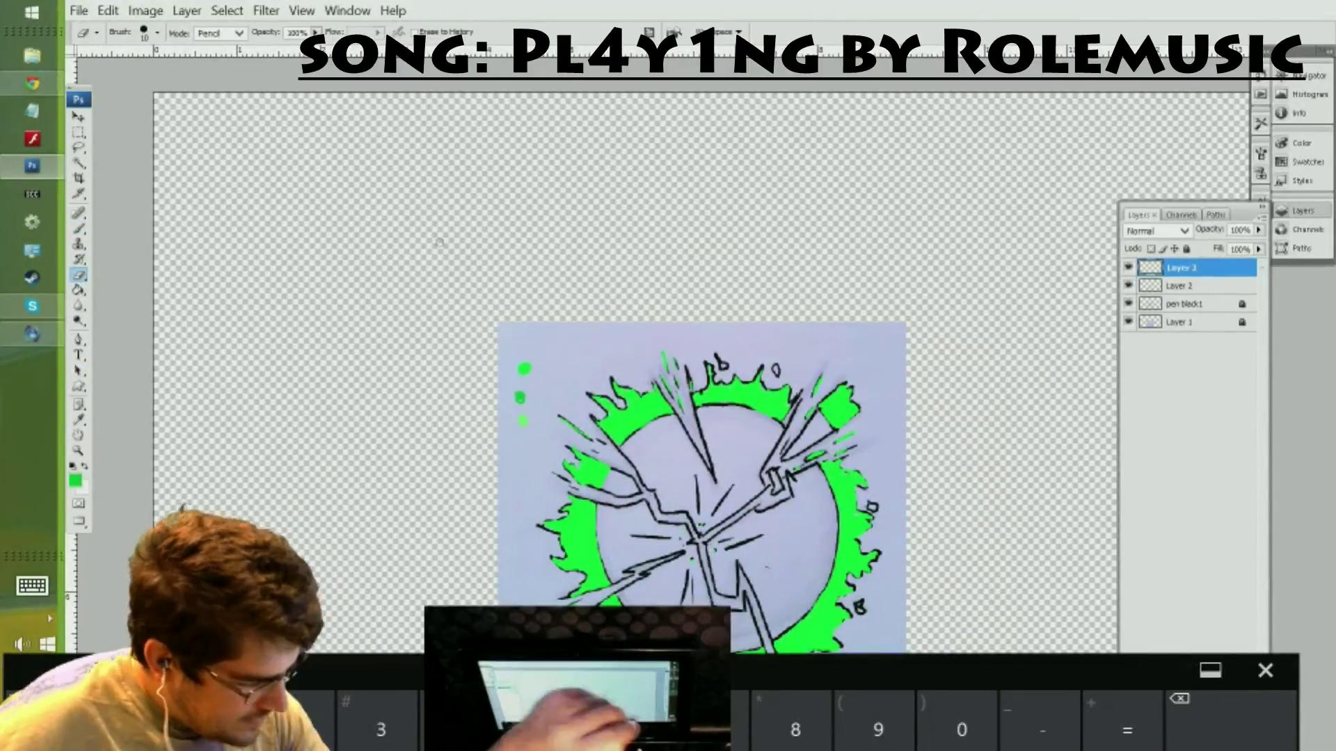
pyautogui.press('x')
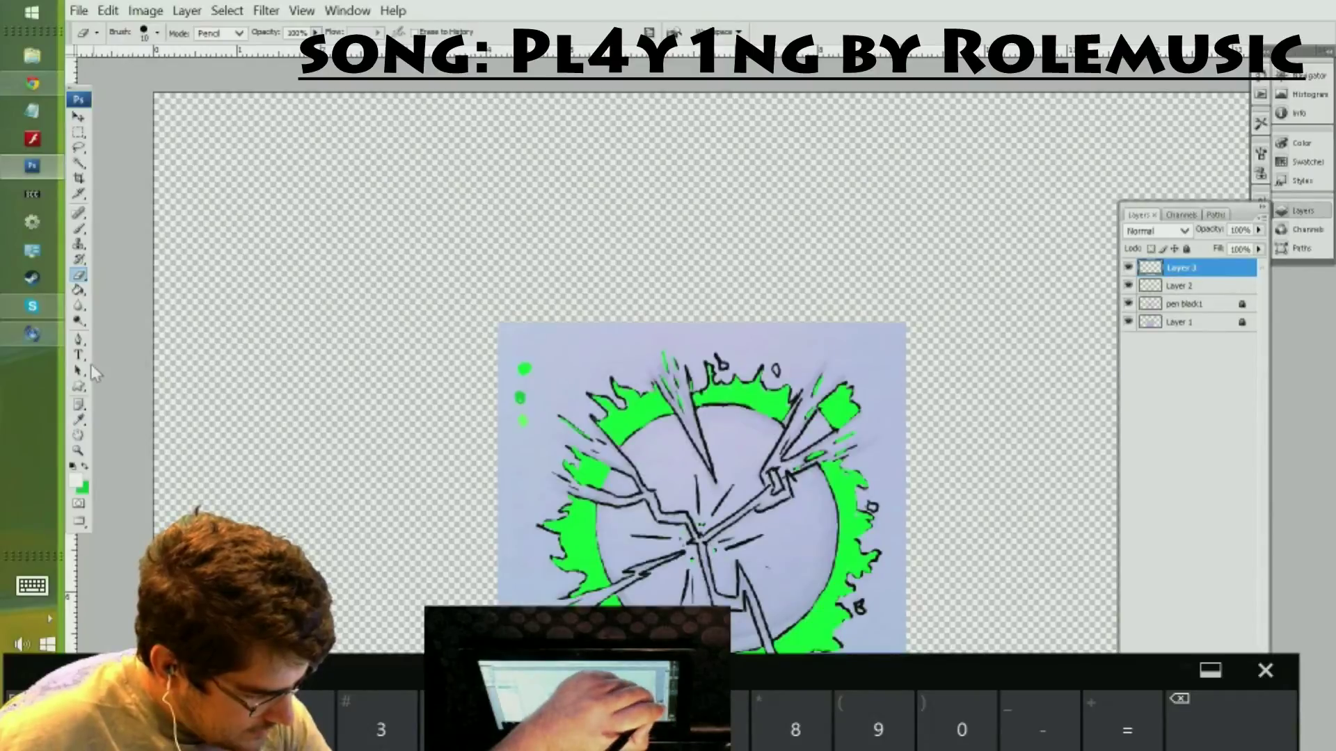
pyautogui.click(85, 467)
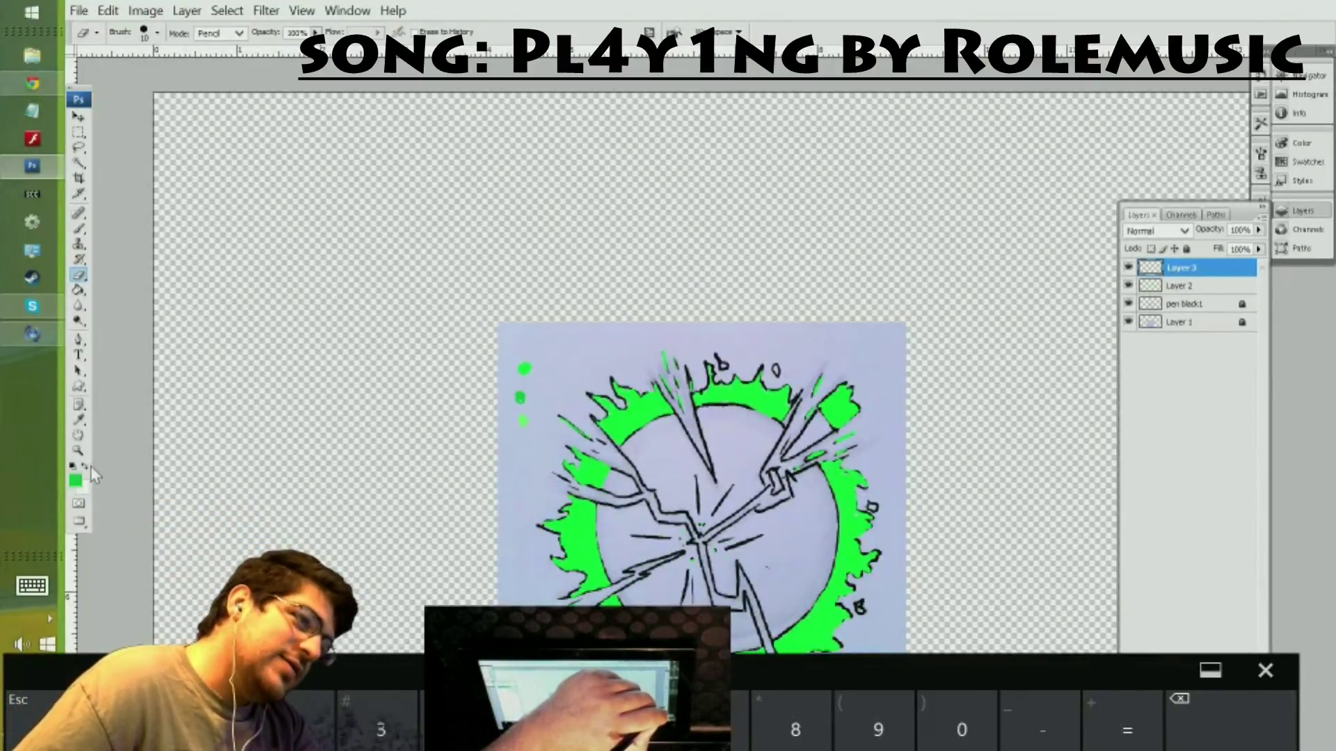
pyautogui.click(87, 465)
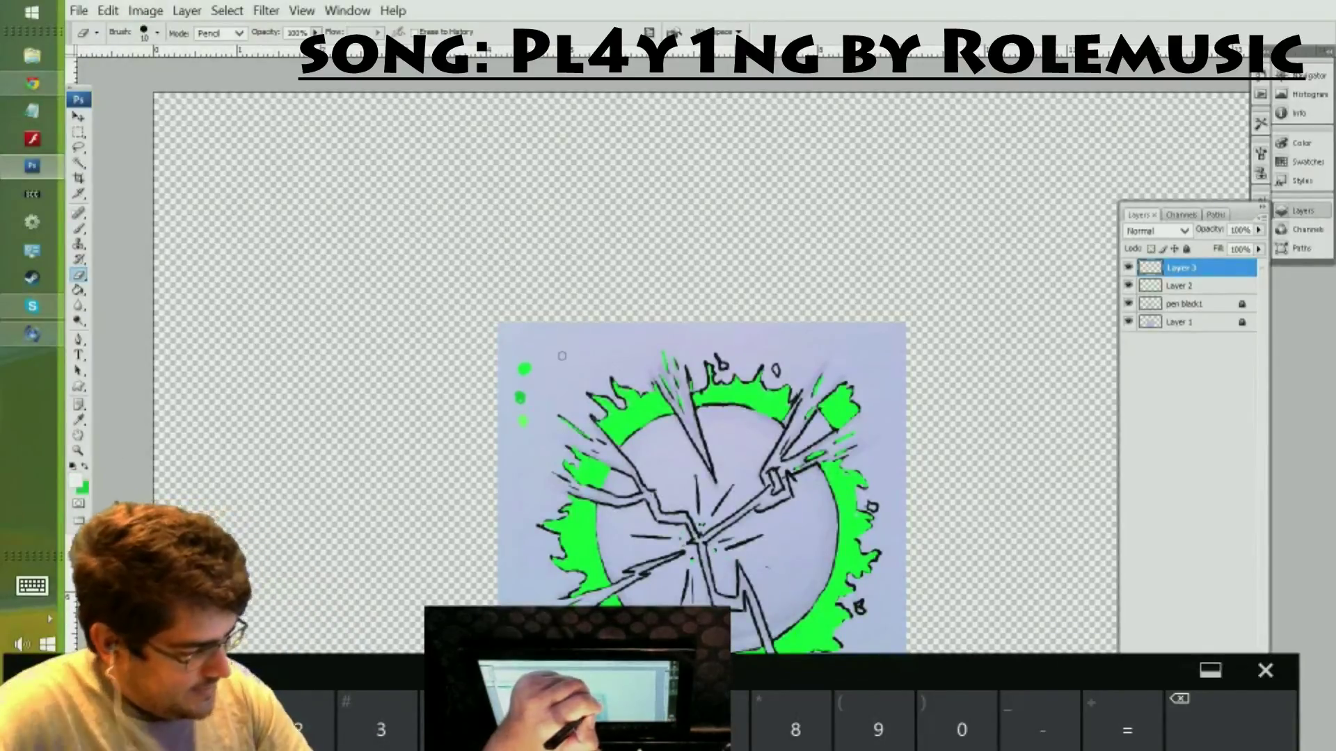
pyautogui.click(86, 465)
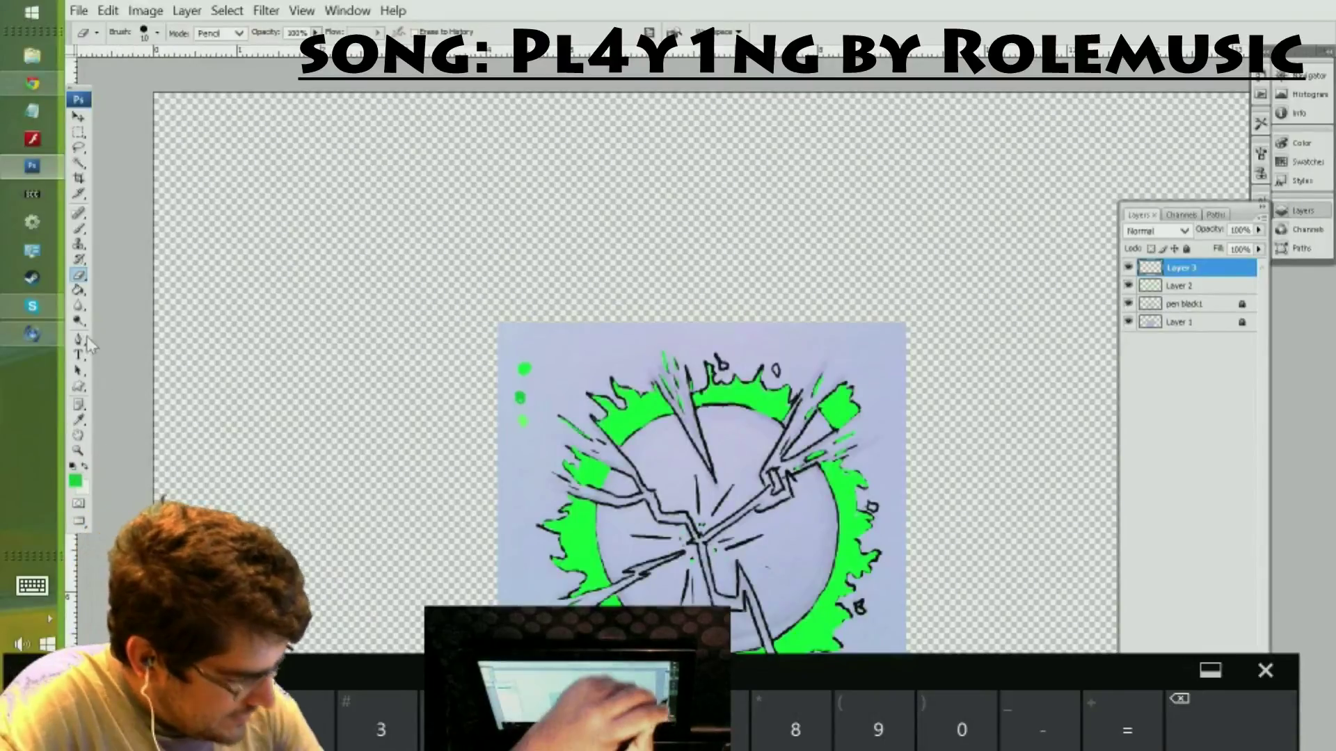
# - Sample the darker green swatch as the foreground color and switch to the Brush tool
pyautogui.click(79, 419)
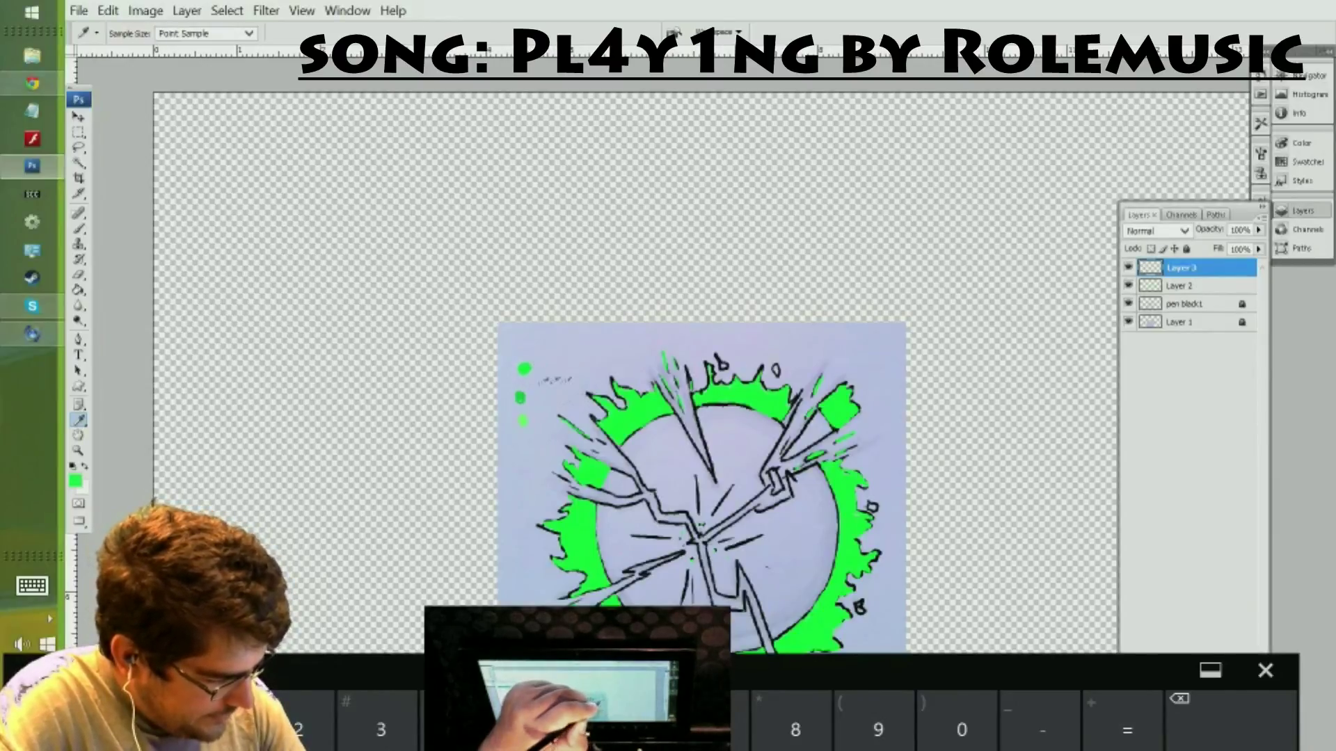
pyautogui.click(78, 228)
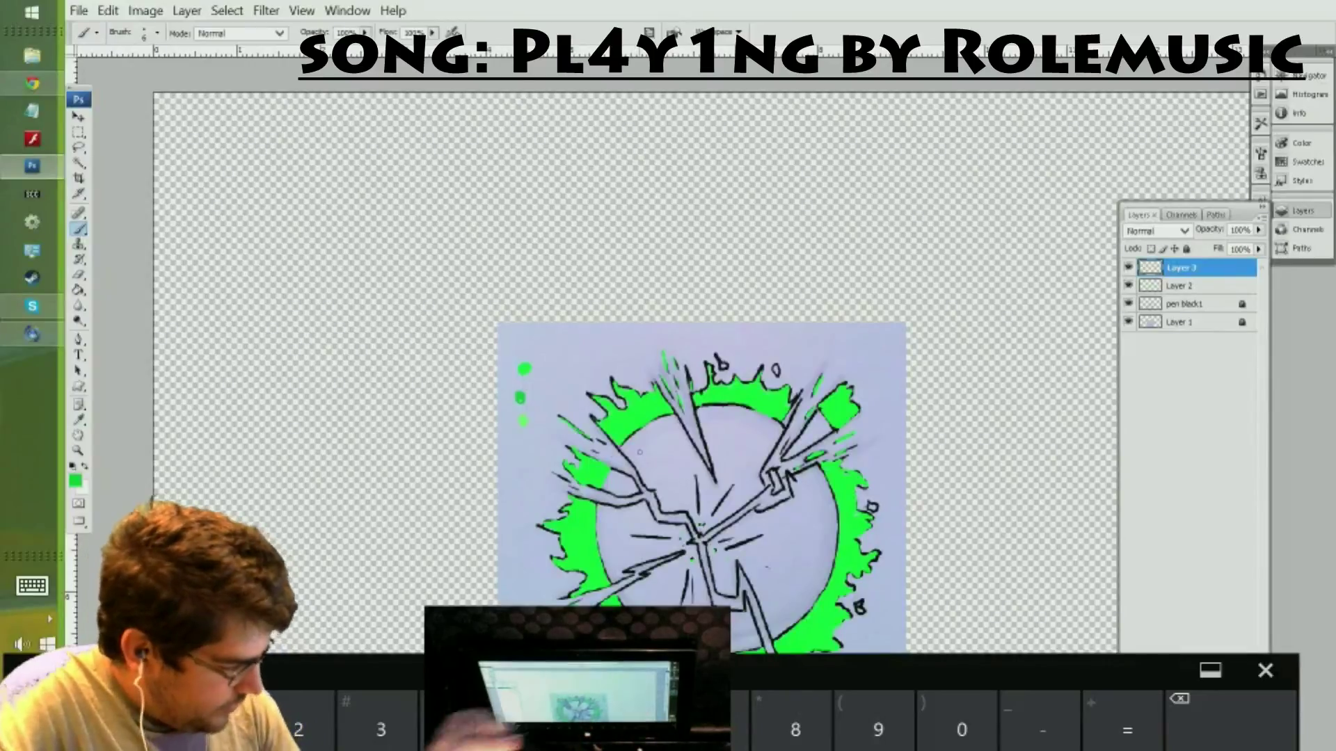
# - Lock all of Layer 2 and try a brush dab on the drawing to test the lock
pyautogui.click(1210, 286)
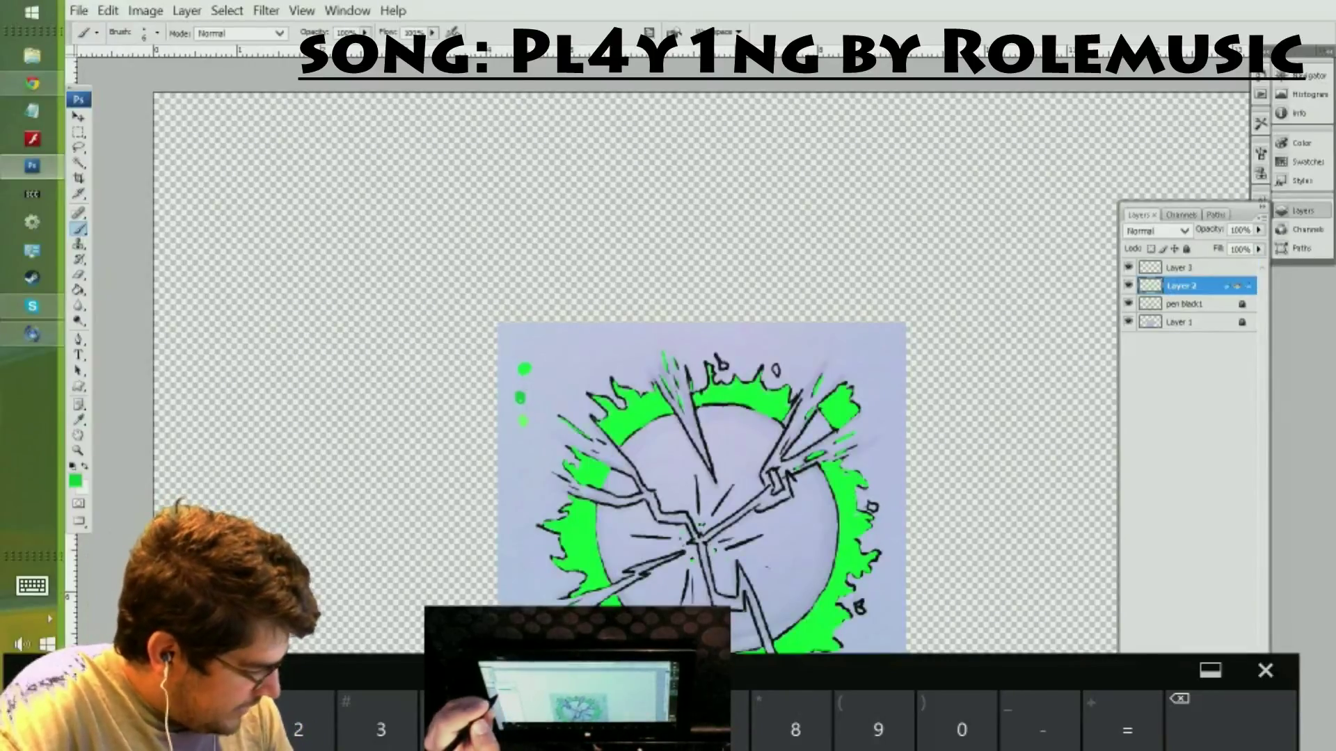
pyautogui.click(1187, 248)
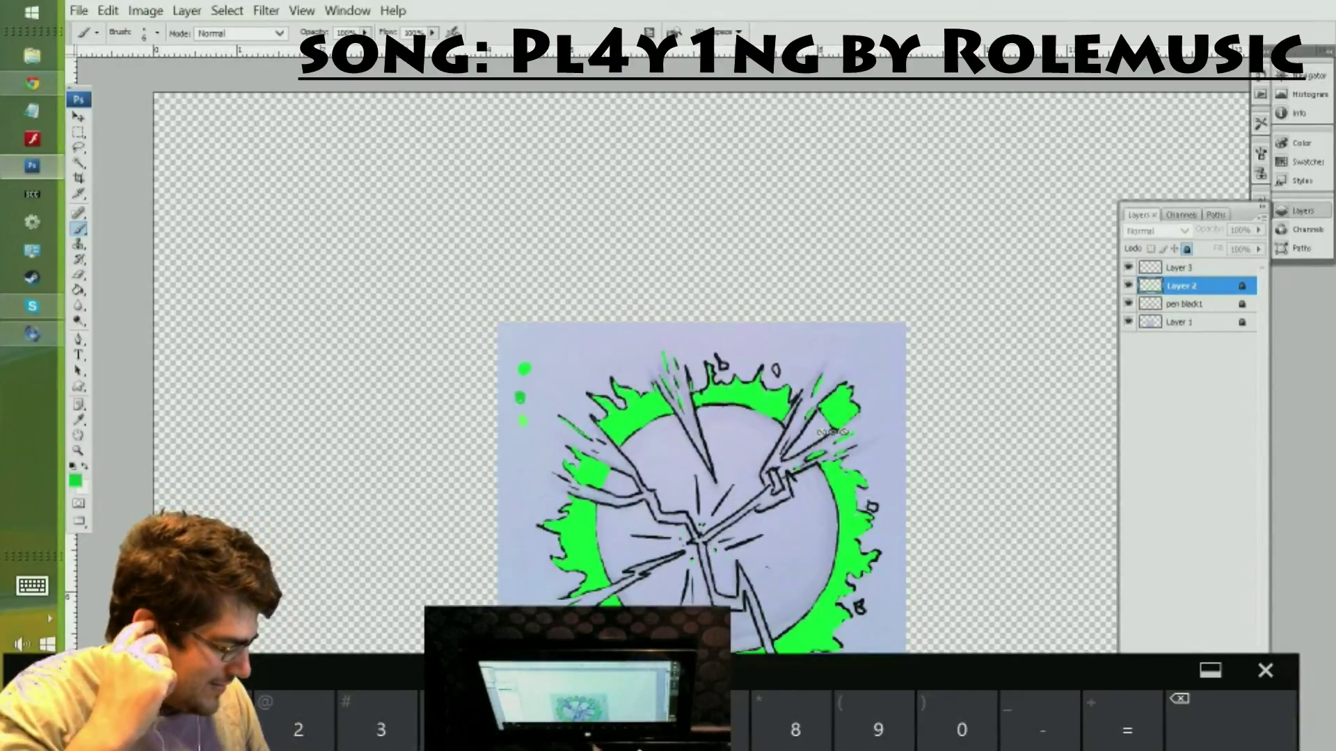
pyautogui.click(809, 518)
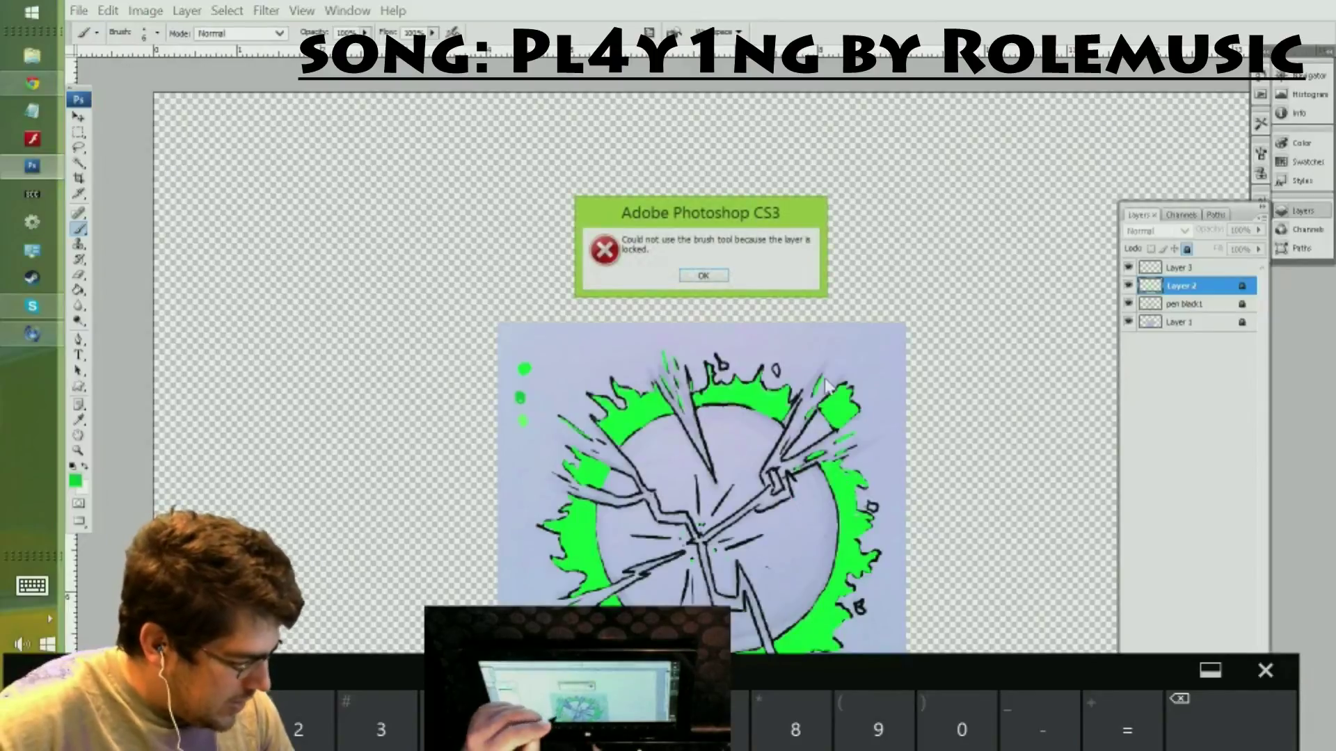
pyautogui.click(715, 276)
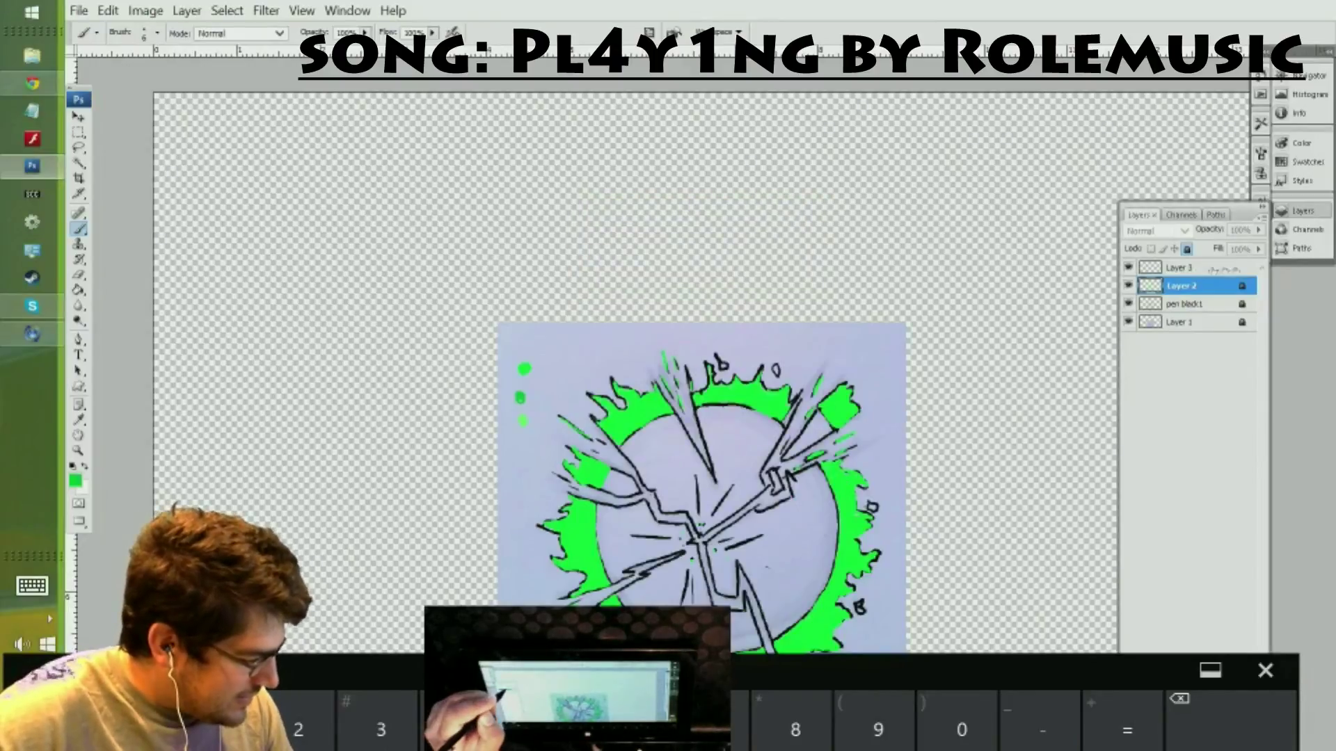